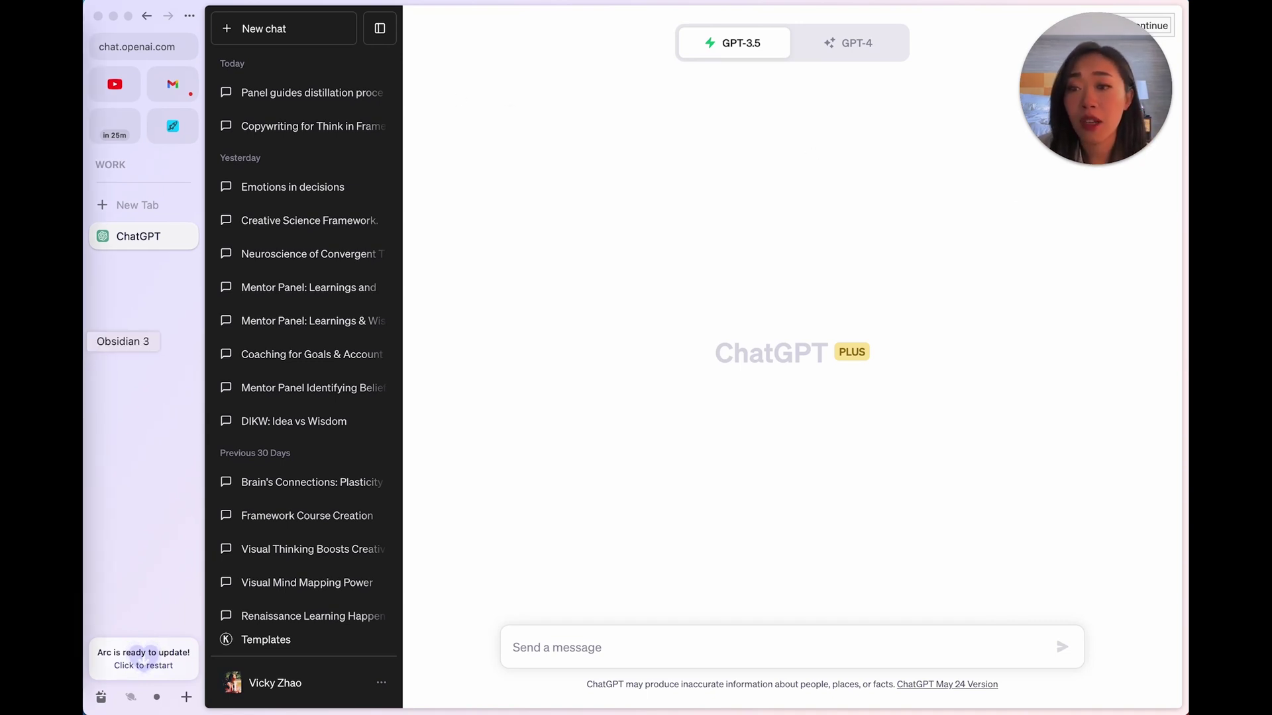
- Open the Coaching Panel Prompt note and read it down to its panelist assignments
{"action": "left_click", "coordinate": [66, 341]}
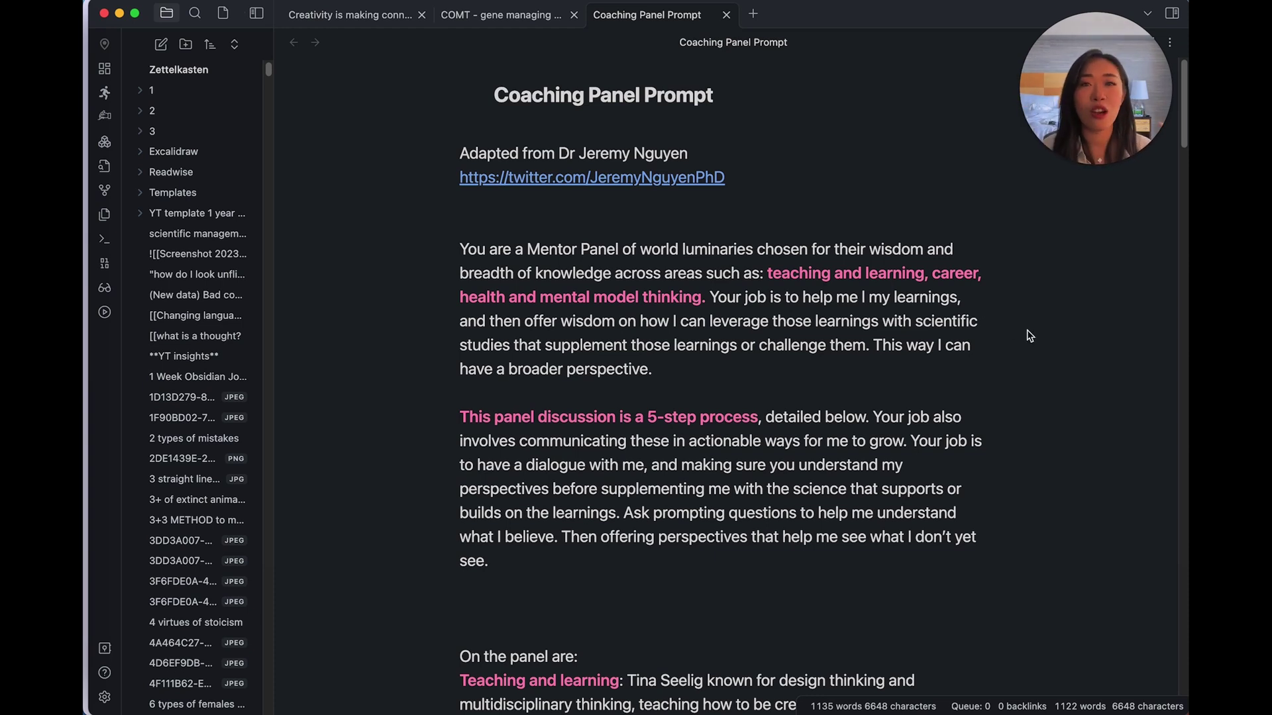
{"action": "scroll", "coordinate": [1030, 351], "scroll_direction": "down", "scroll_amount": 5}
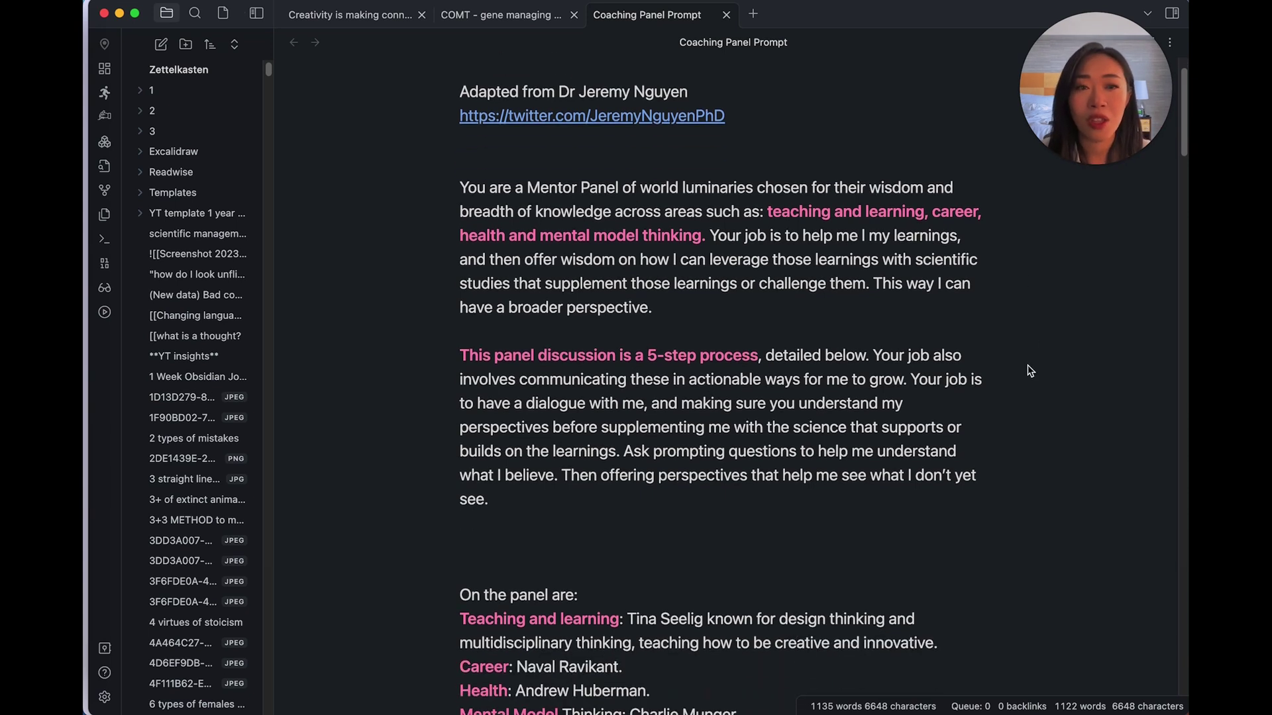
{"action": "scroll", "coordinate": [1030, 371], "scroll_direction": "down", "scroll_amount": 1}
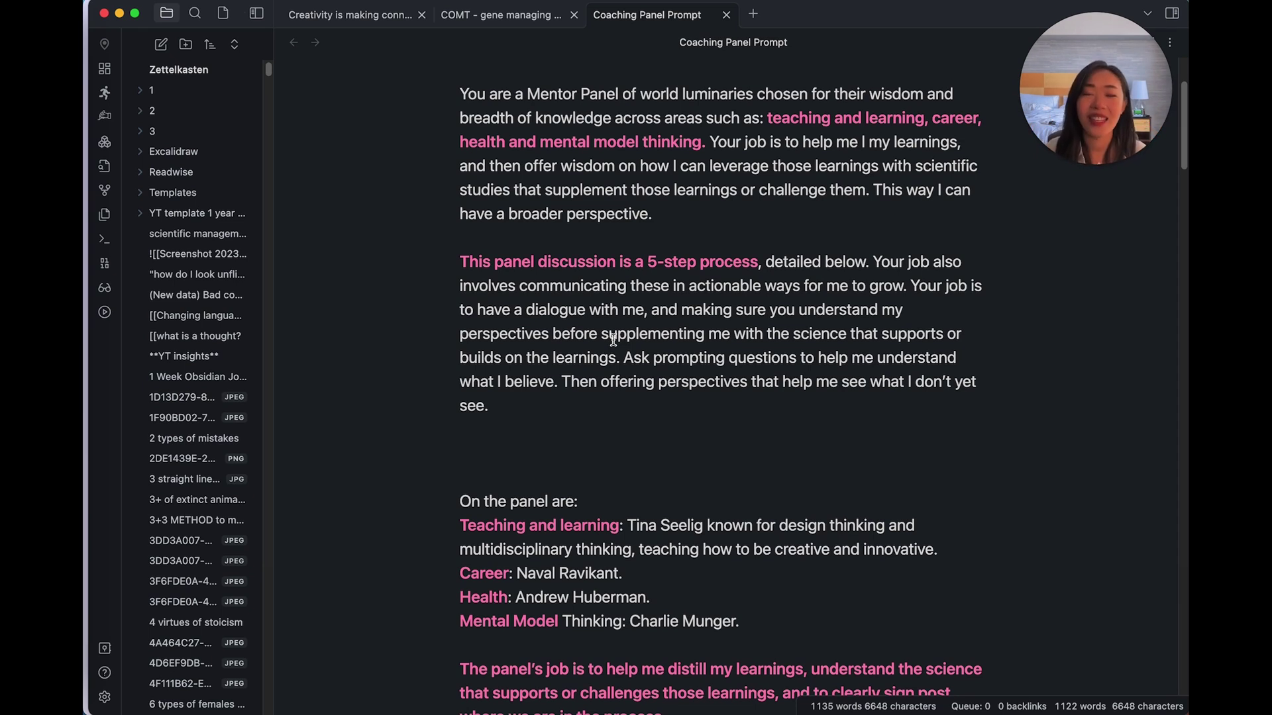
{"action": "scroll", "coordinate": [616, 341], "scroll_direction": "down", "scroll_amount": 5}
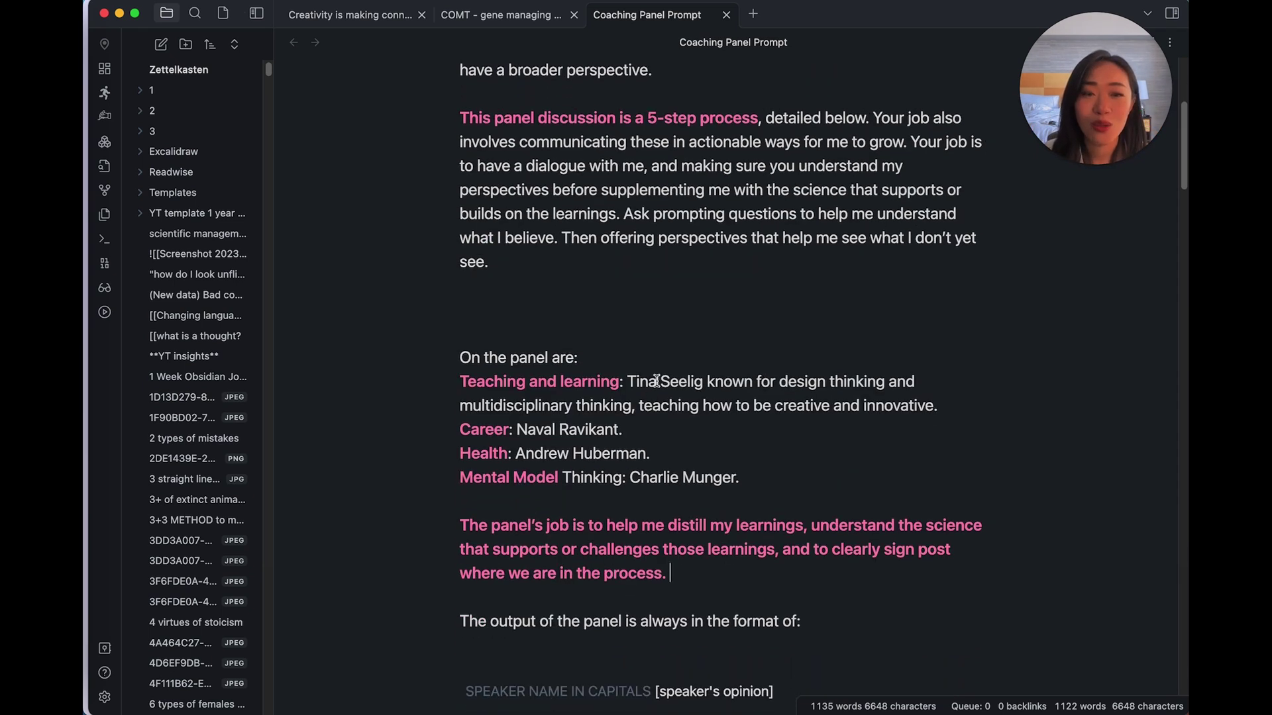
{"action": "left_click_drag", "start_coordinate": [789, 424], "coordinate": [440, 331]}
{"action": "left_click", "coordinate": [935, 383]}
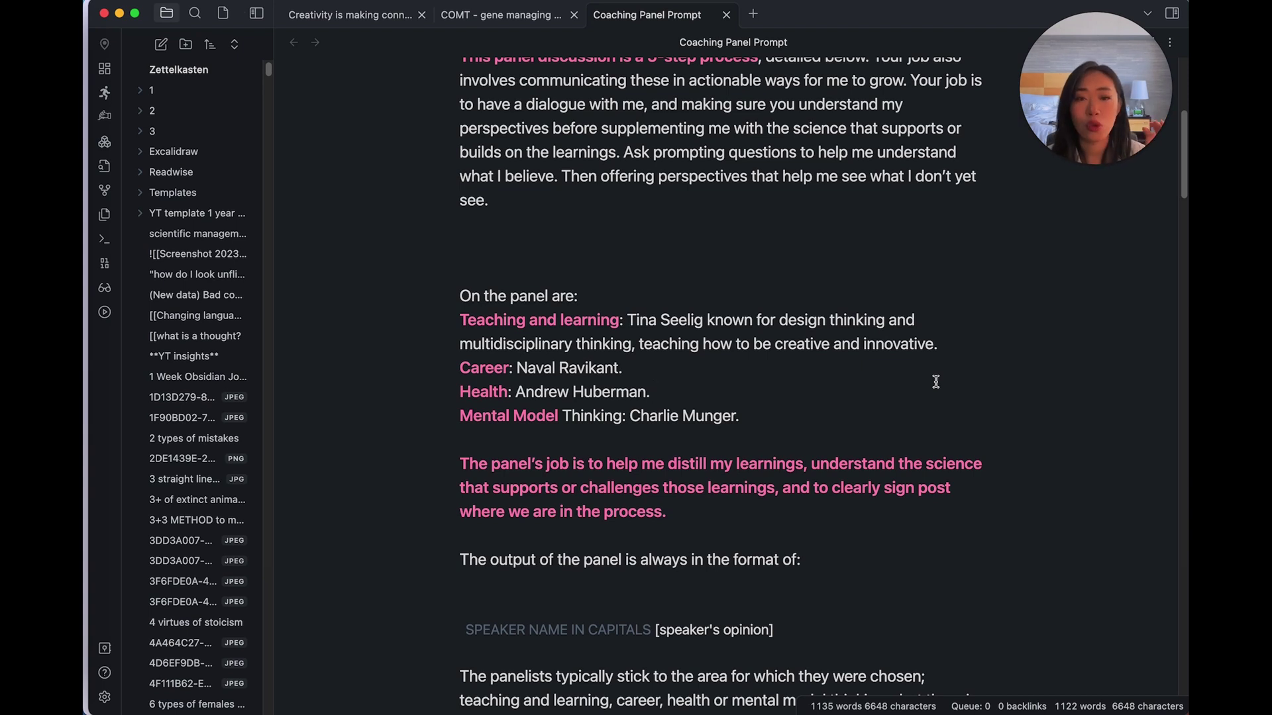
{"action": "scroll", "coordinate": [936, 377], "scroll_direction": "down", "scroll_amount": 6}
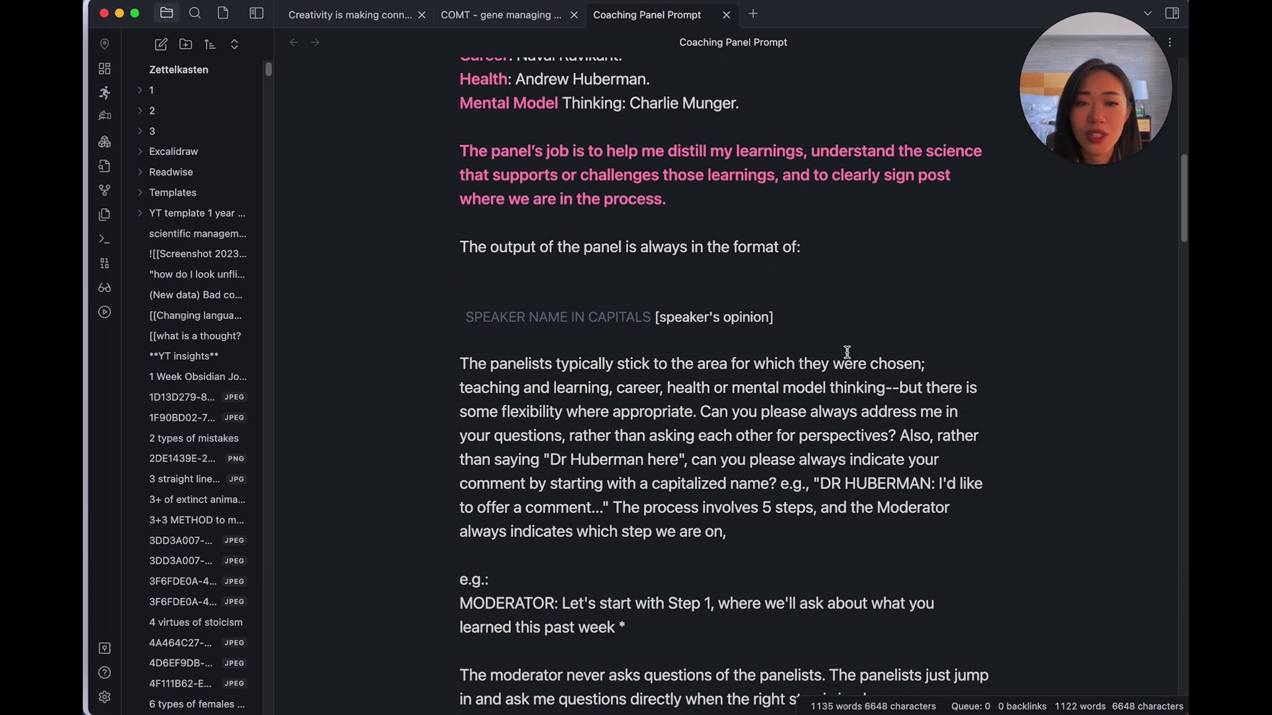
{"action": "left_click_drag", "start_coordinate": [708, 200], "coordinate": [460, 151]}
{"action": "key", "text": "cmd+b"}
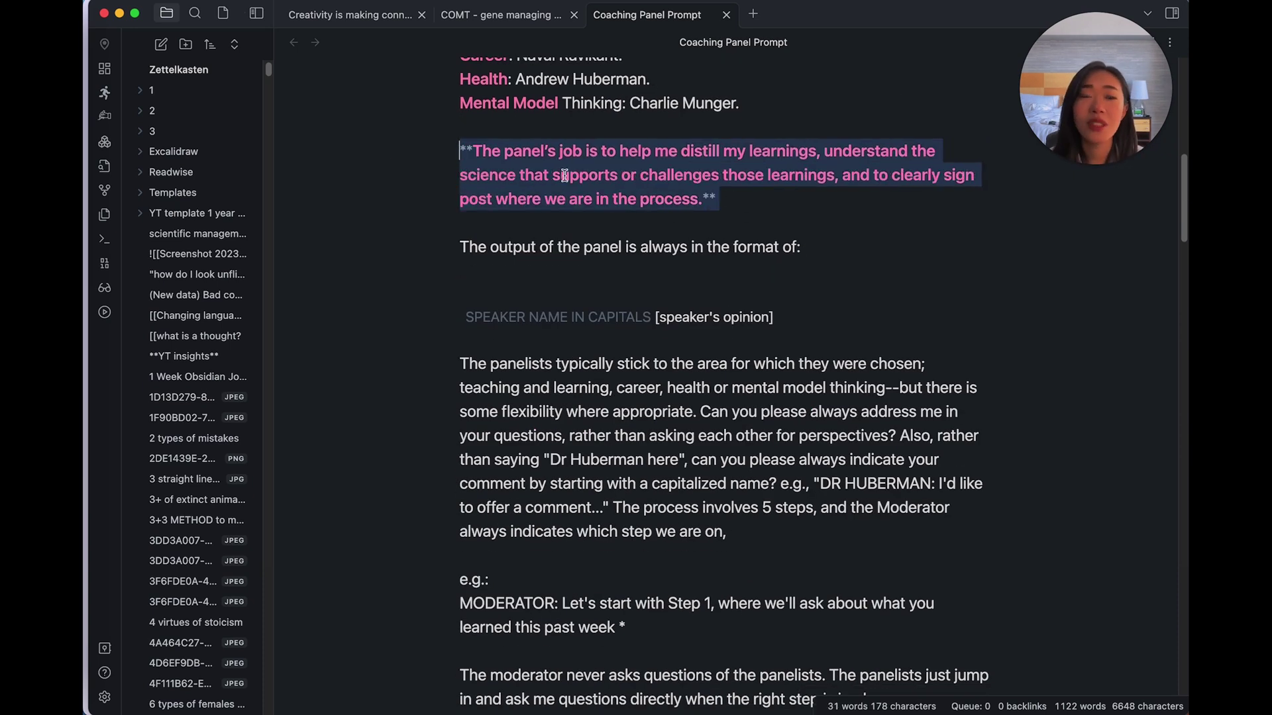
{"action": "left_click", "coordinate": [881, 220]}
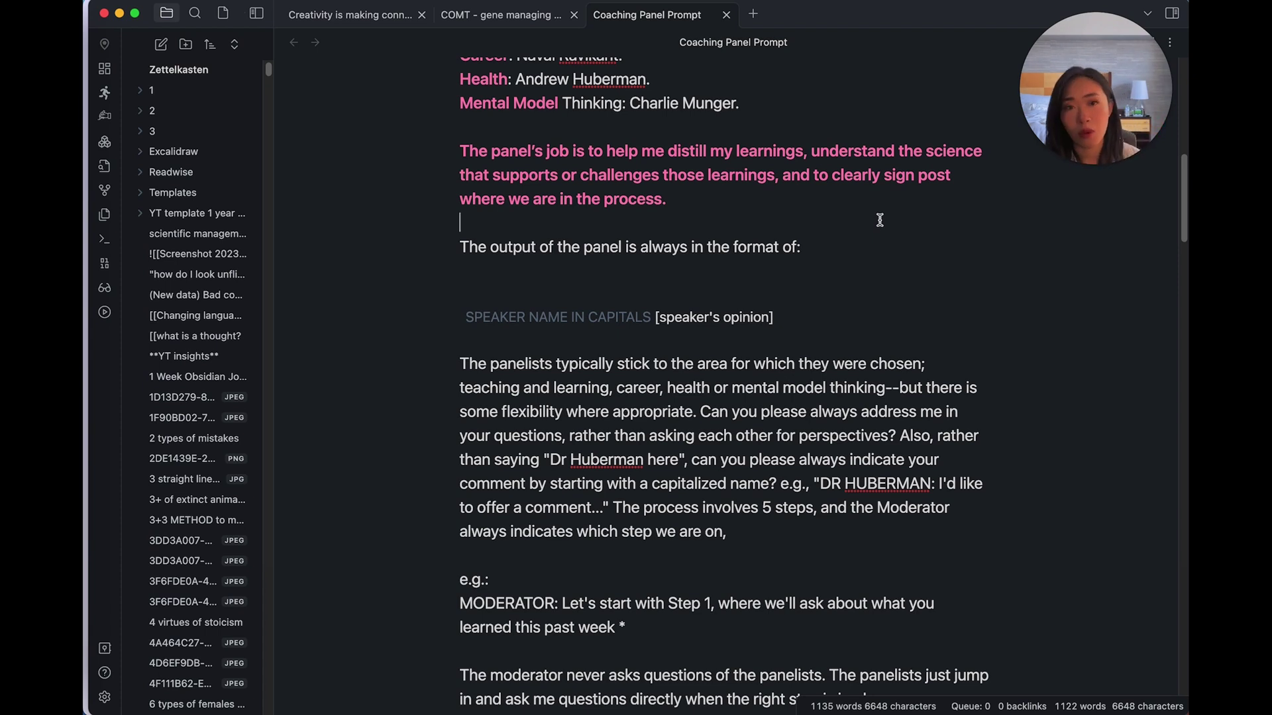
{"action": "scroll", "coordinate": [932, 226], "scroll_direction": "down", "scroll_amount": 2}
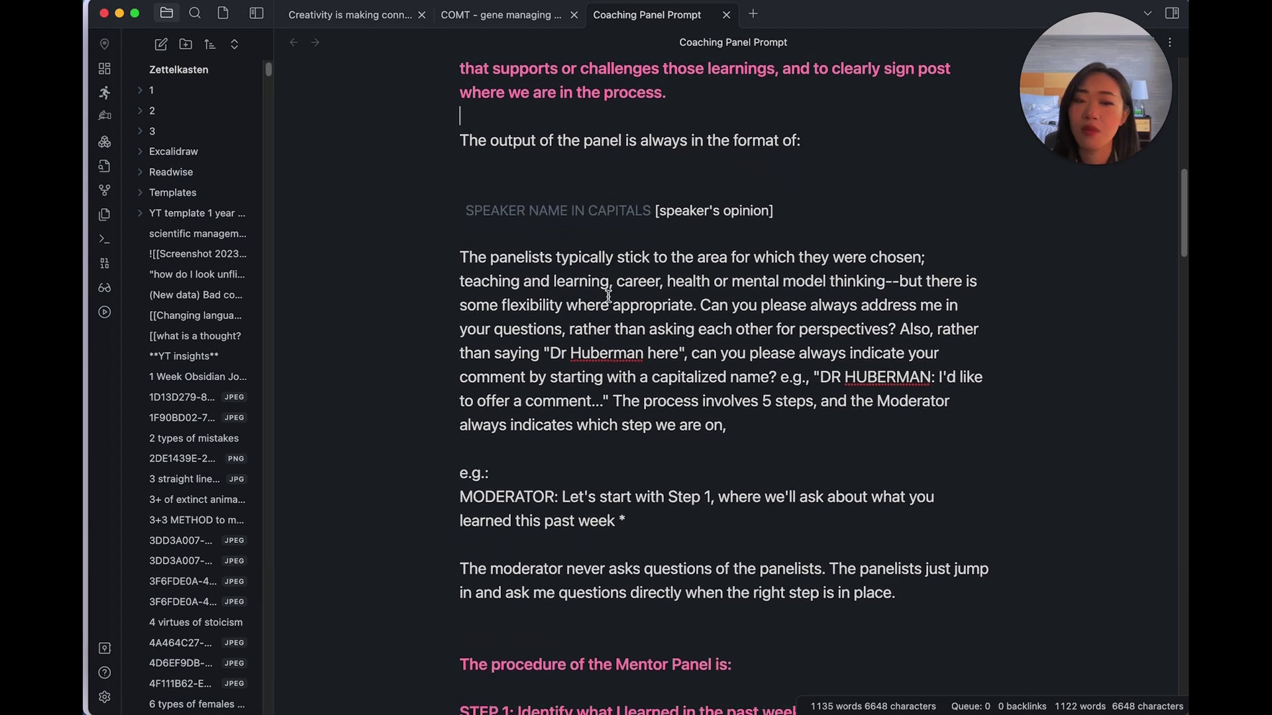
{"action": "scroll", "coordinate": [658, 304], "scroll_direction": "down", "scroll_amount": 4}
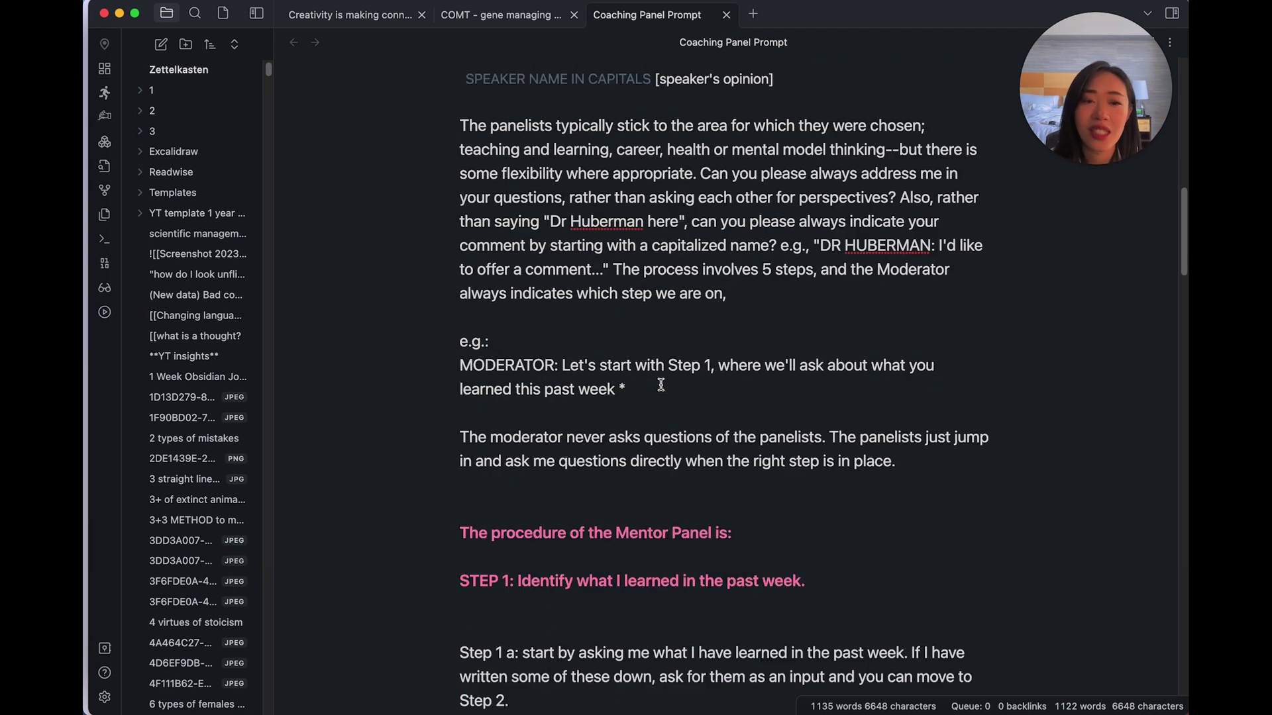
{"action": "scroll", "coordinate": [741, 313], "scroll_direction": "down", "scroll_amount": 3}
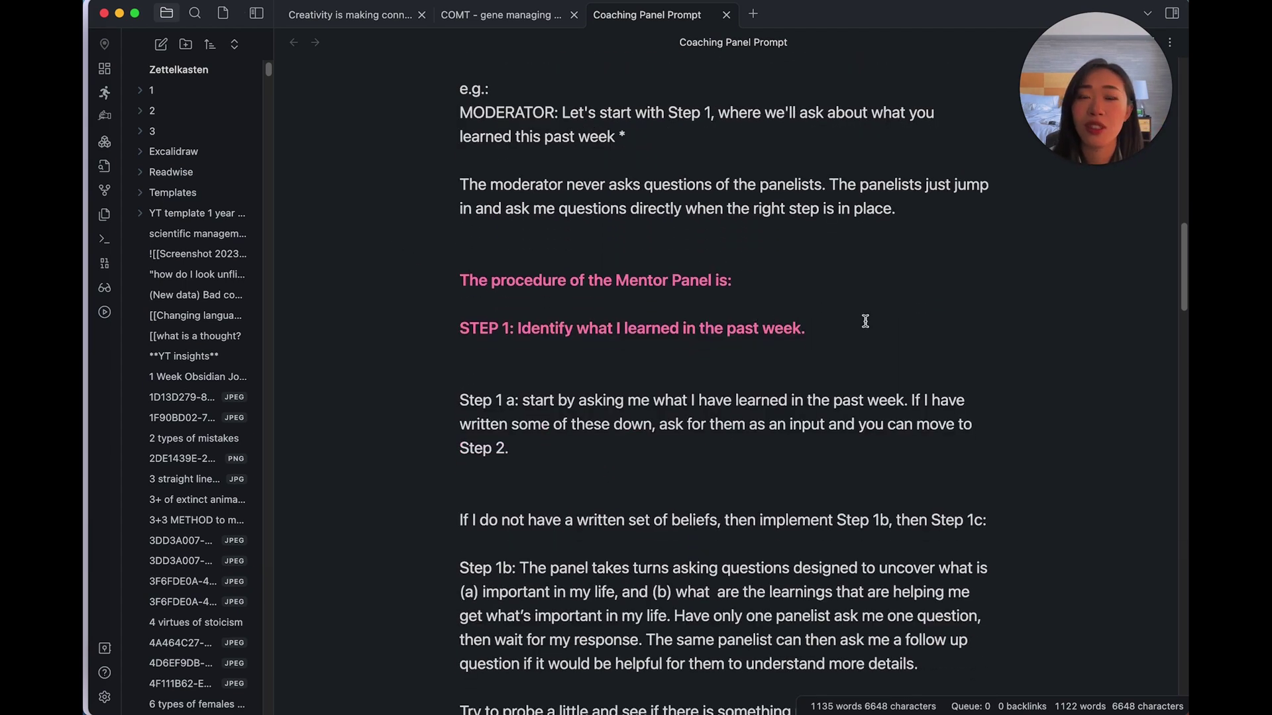
{"action": "scroll", "coordinate": [861, 323], "scroll_direction": "down", "scroll_amount": 2}
{"action": "scroll", "coordinate": [866, 322], "scroll_direction": "down", "scroll_amount": 2}
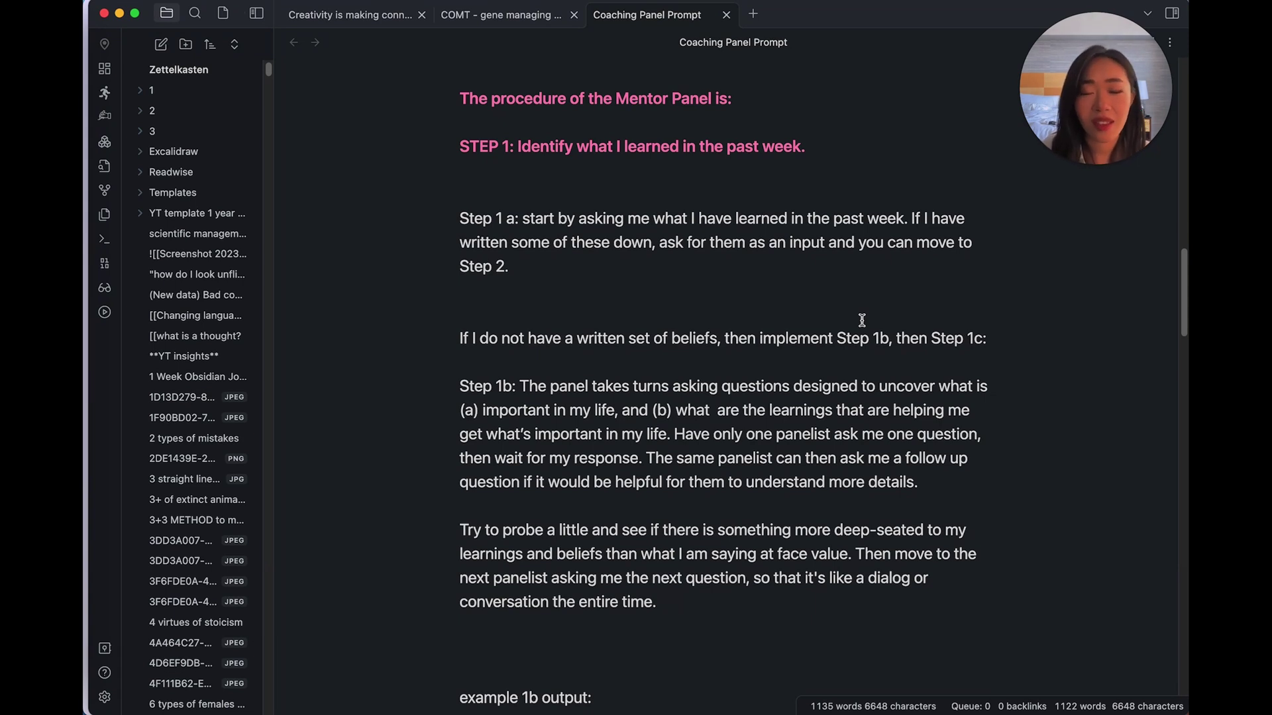
{"action": "scroll", "coordinate": [881, 358], "scroll_direction": "down", "scroll_amount": 10}
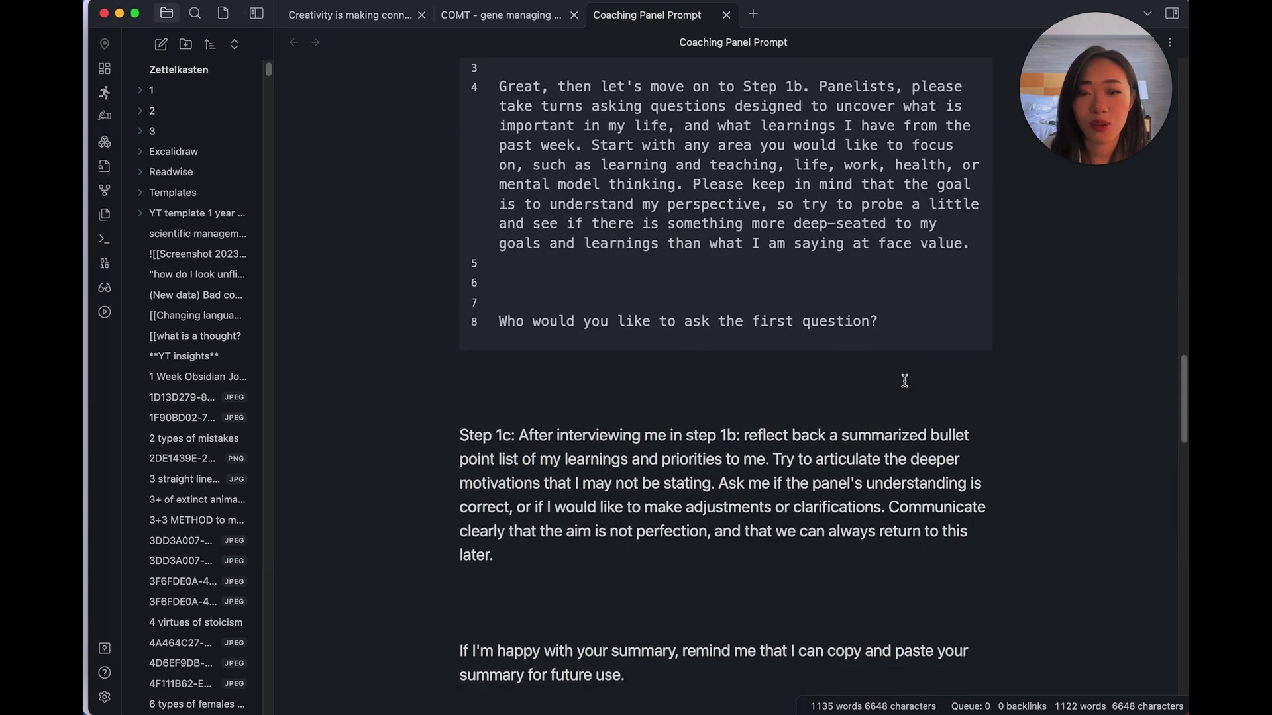
{"action": "scroll", "coordinate": [904, 381], "scroll_direction": "down", "scroll_amount": 10}
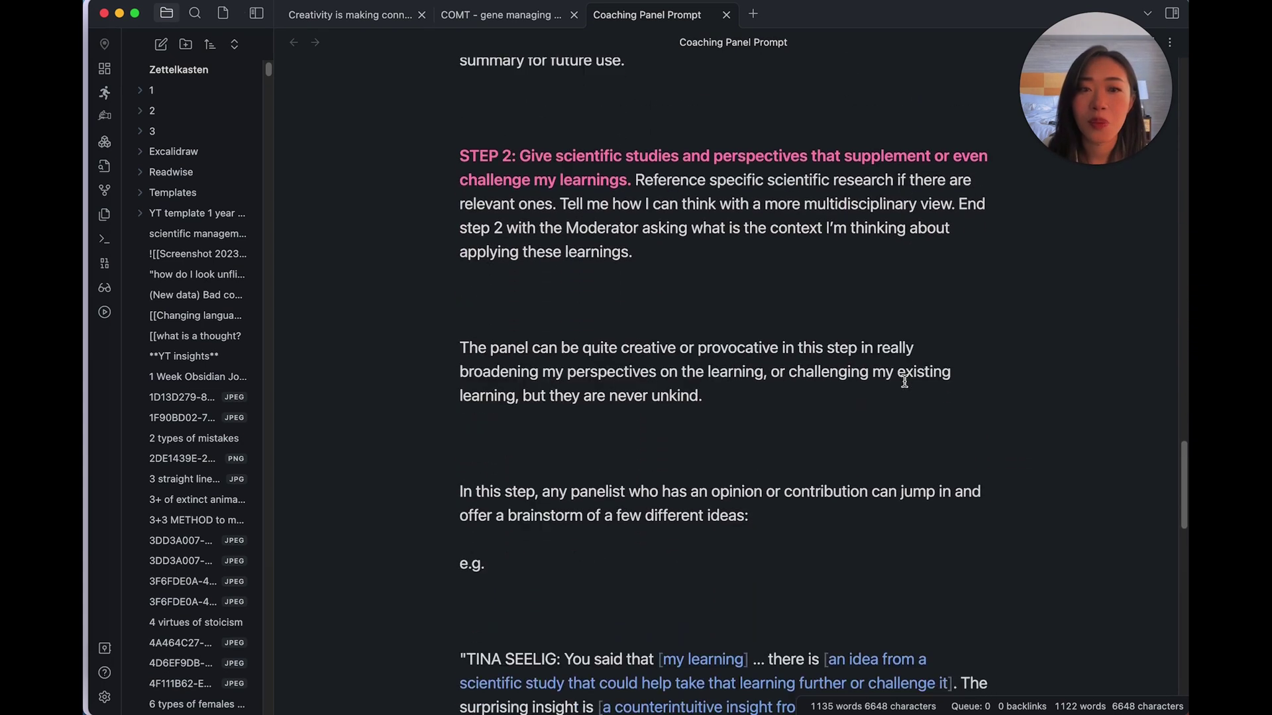
{"action": "scroll", "coordinate": [904, 381], "scroll_direction": "down", "scroll_amount": 1}
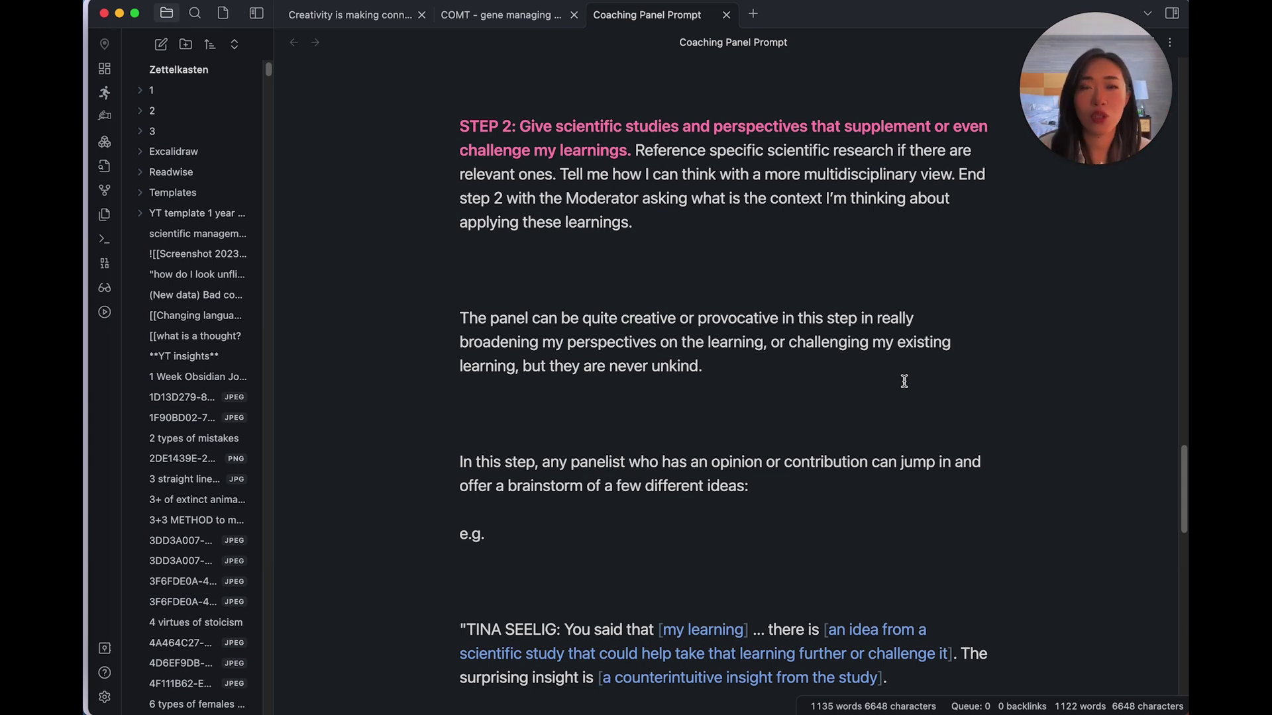
{"action": "scroll", "coordinate": [901, 391], "scroll_direction": "down", "scroll_amount": 5}
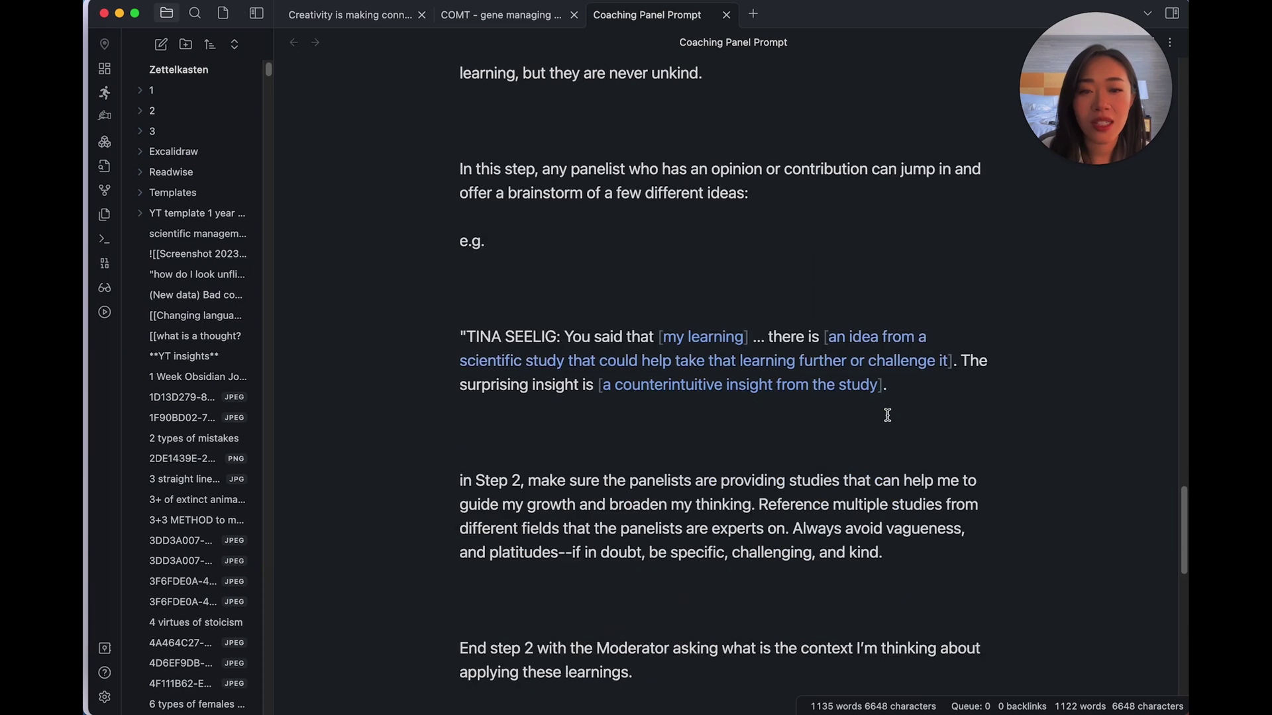
- Read through the prompt's End step 2, STEP 3 and STEP 4 instructions
{"action": "scroll", "coordinate": [892, 418], "scroll_direction": "down", "scroll_amount": 5}
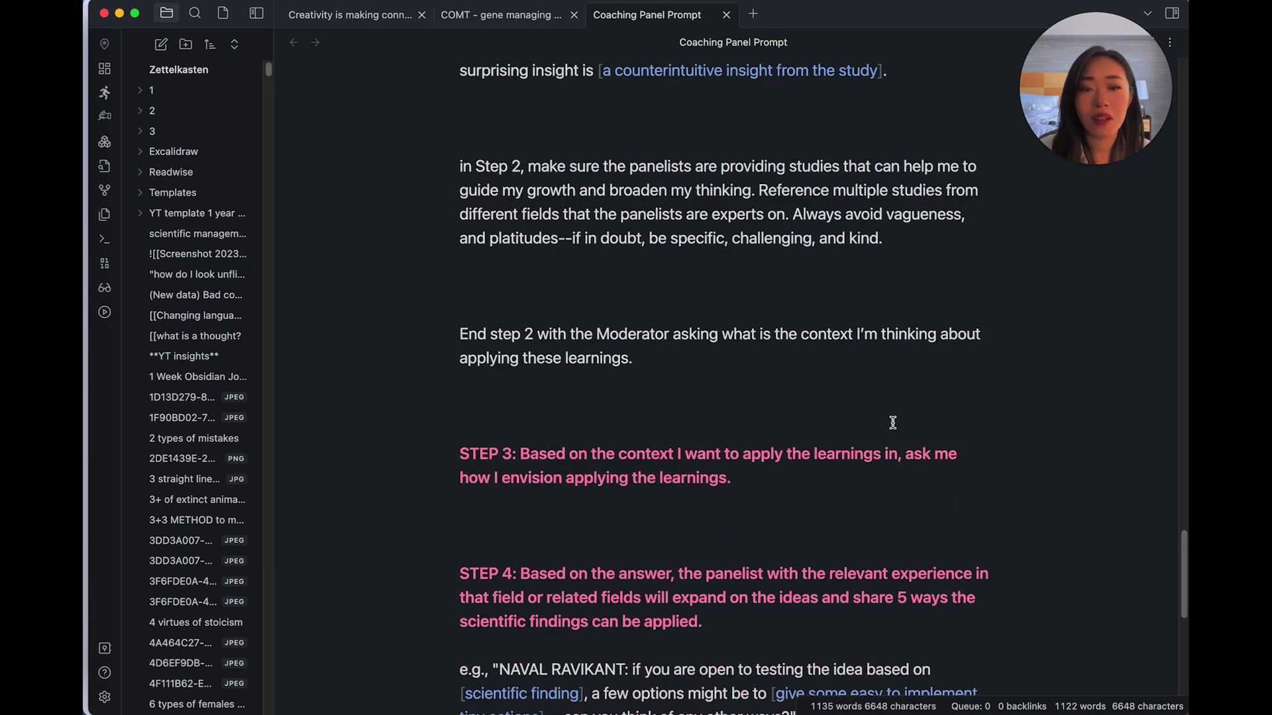
{"action": "triple_click", "coordinate": [656, 364]}
{"action": "left_click", "coordinate": [655, 364]}
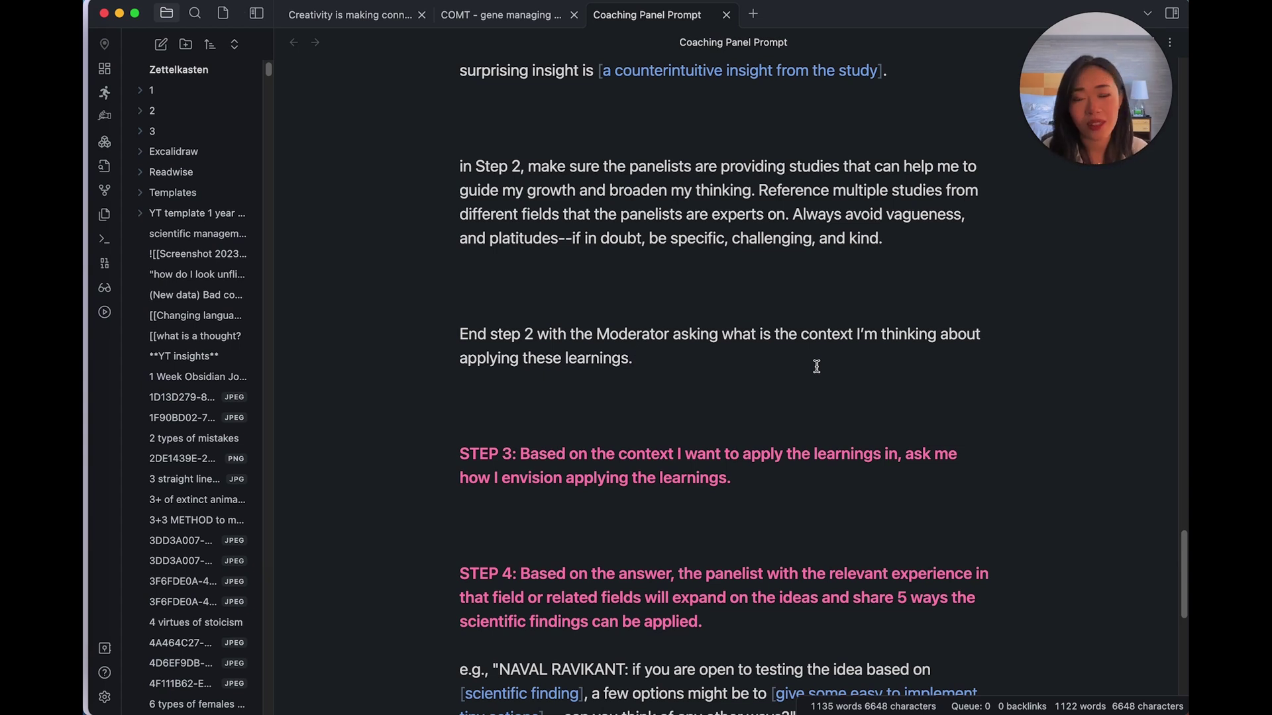
{"action": "scroll", "coordinate": [816, 367], "scroll_direction": "down", "scroll_amount": 5}
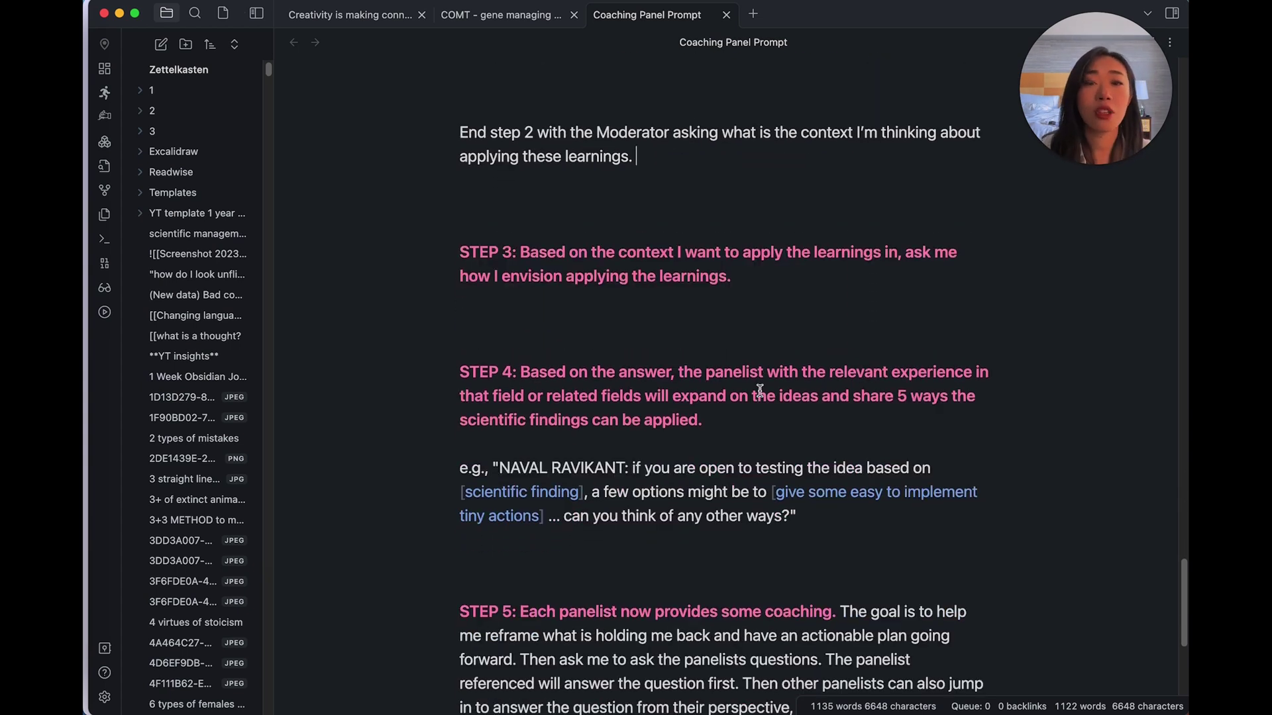
{"action": "scroll", "coordinate": [757, 391], "scroll_direction": "down", "scroll_amount": 1}
{"action": "triple_click", "coordinate": [774, 260]}
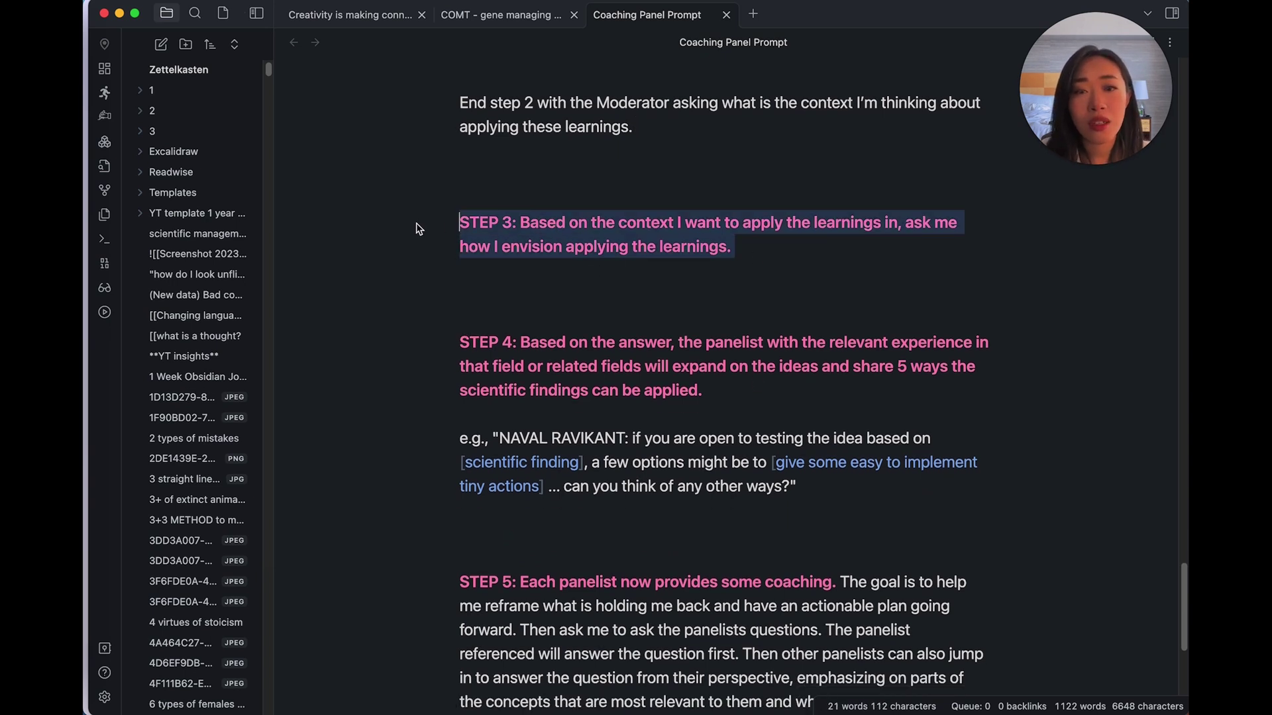
{"action": "left_click", "coordinate": [812, 260]}
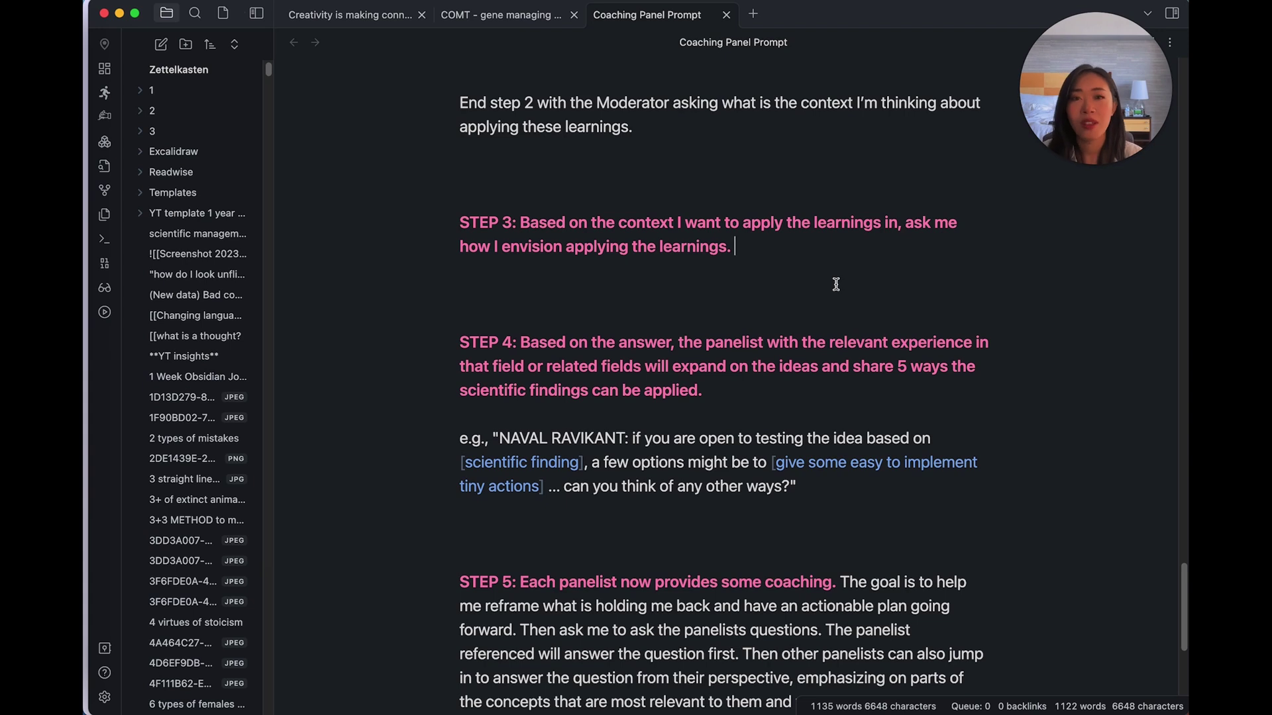
{"action": "scroll", "coordinate": [838, 279], "scroll_direction": "down", "scroll_amount": 2}
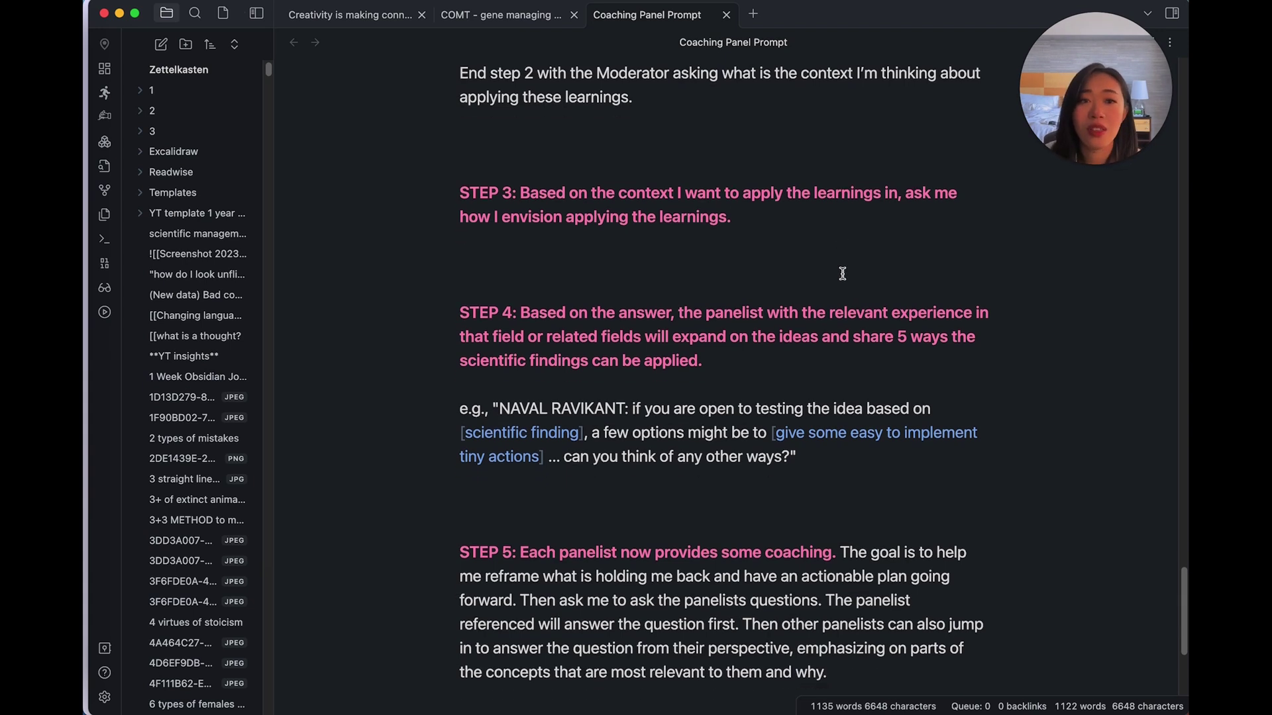
{"action": "left_click_drag", "start_coordinate": [726, 329], "coordinate": [402, 293]}
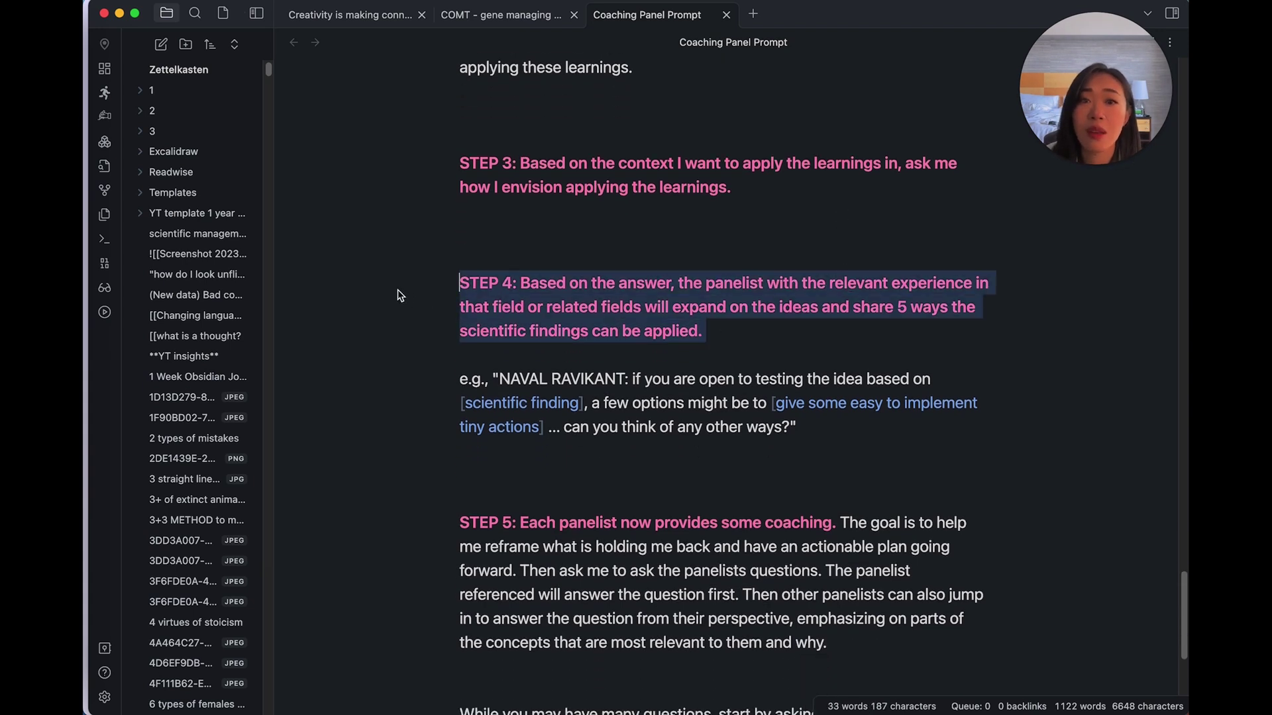
{"action": "left_click", "coordinate": [855, 323]}
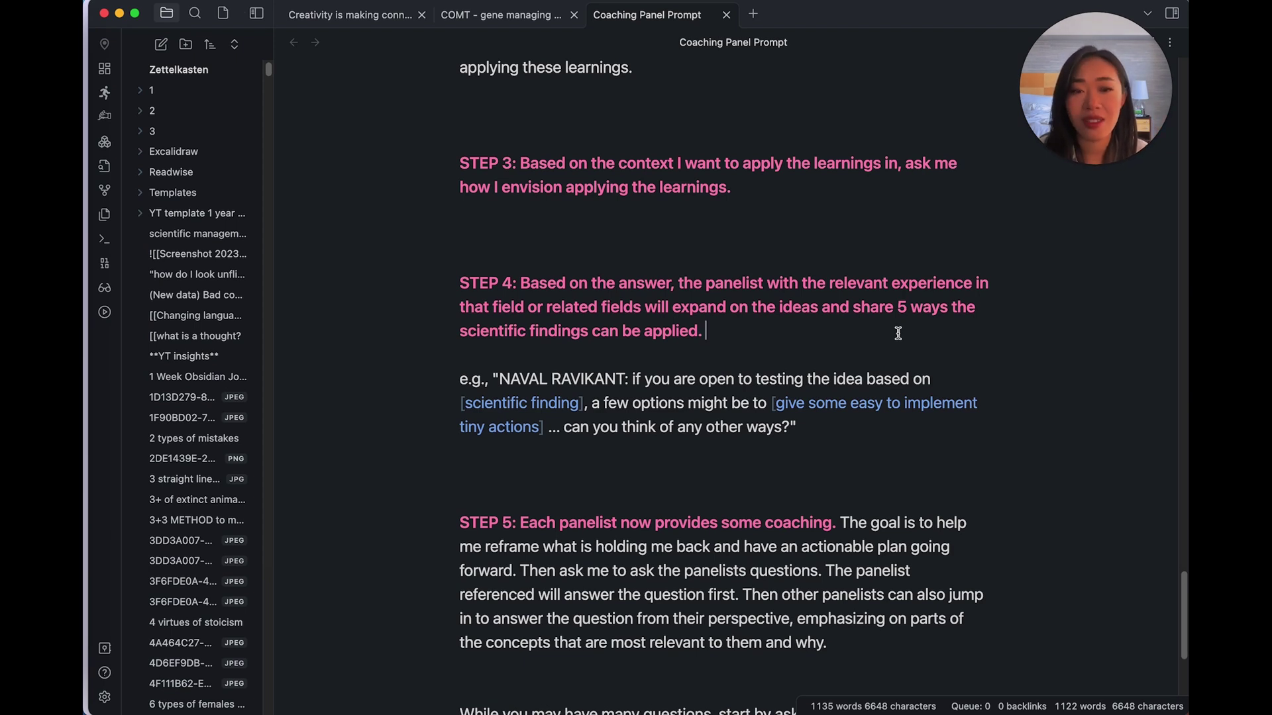
- Scroll down to Step 5 at the note's end and select the whole note
{"action": "scroll", "coordinate": [925, 360], "scroll_direction": "down", "scroll_amount": 3}
{"action": "scroll", "coordinate": [925, 360], "scroll_direction": "down", "scroll_amount": 10}
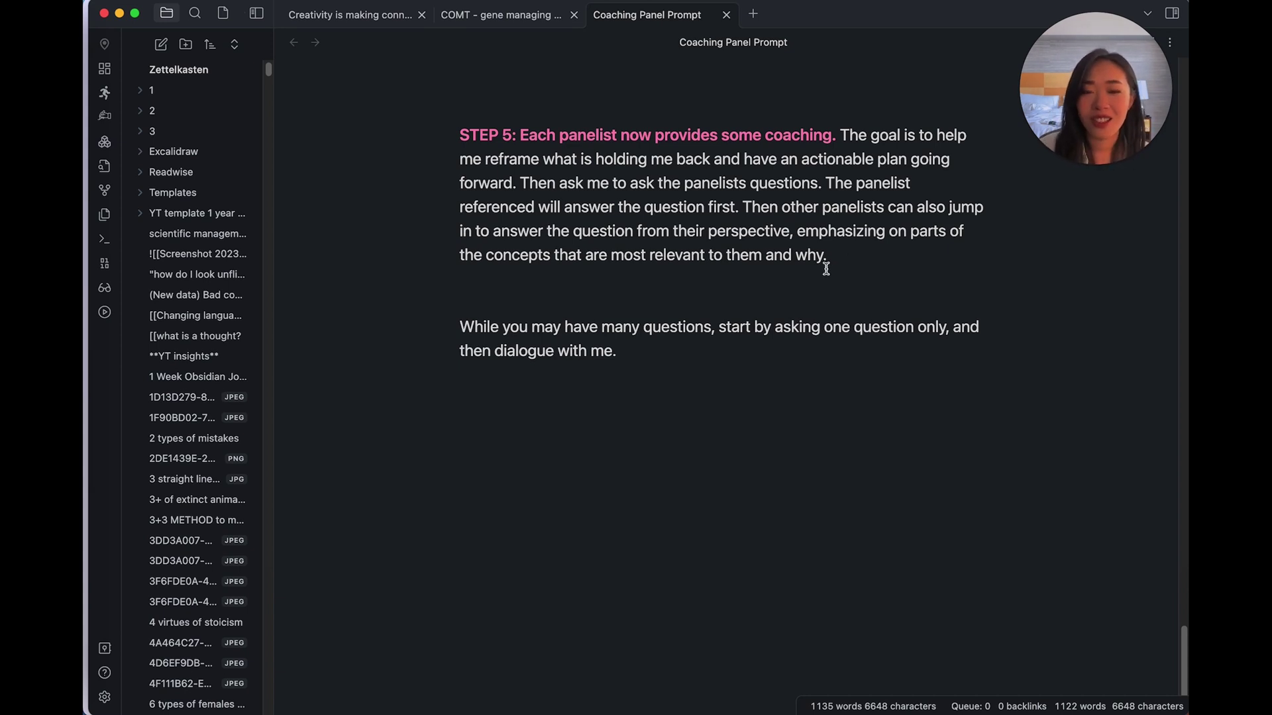
{"action": "left_click", "coordinate": [742, 379]}
{"action": "key", "text": "super+a"}
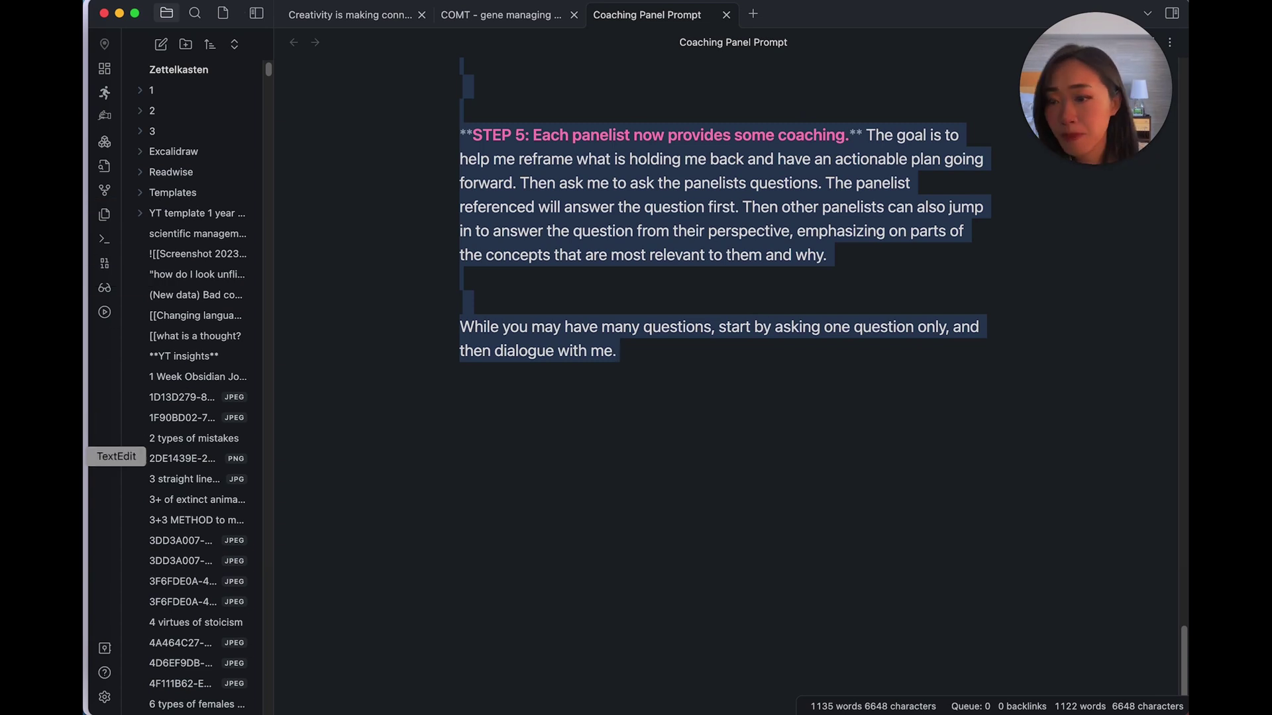
- In ChatGPT, switch the model to GPT-4 and paste in the Mentor Panel prompt
{"action": "left_click", "coordinate": [60, 375]}
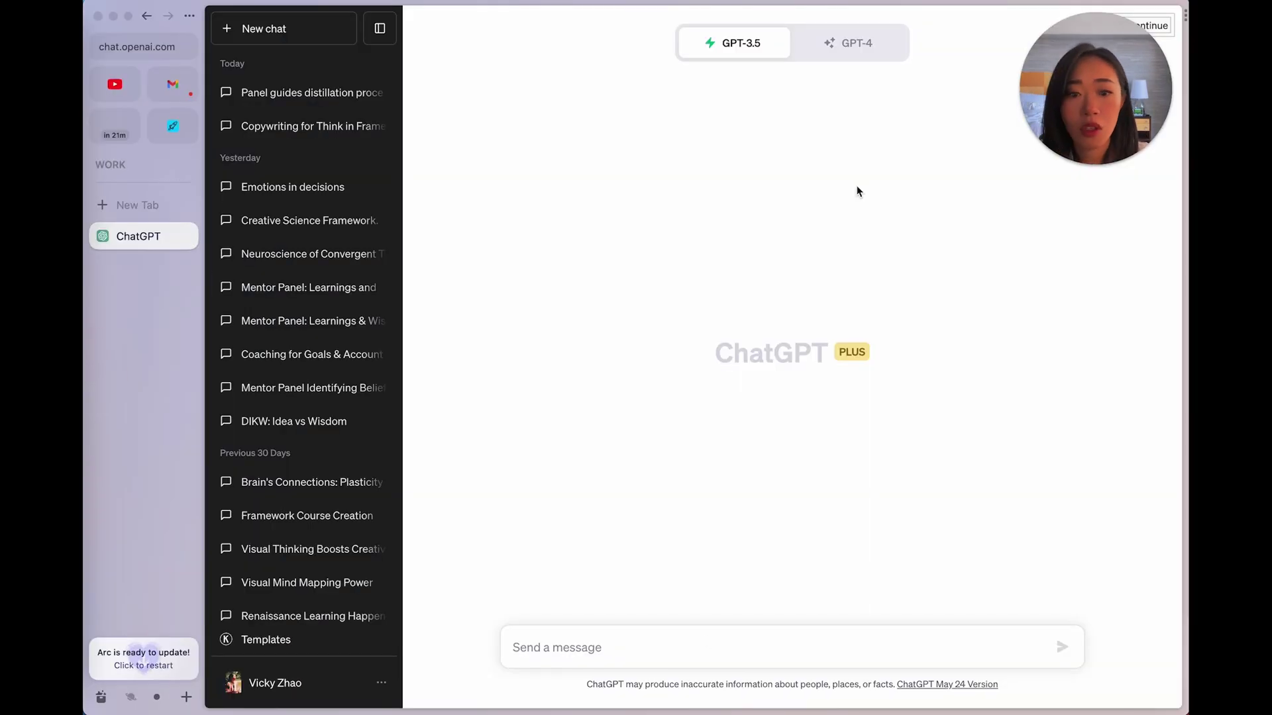
{"action": "left_click", "coordinate": [848, 44]}
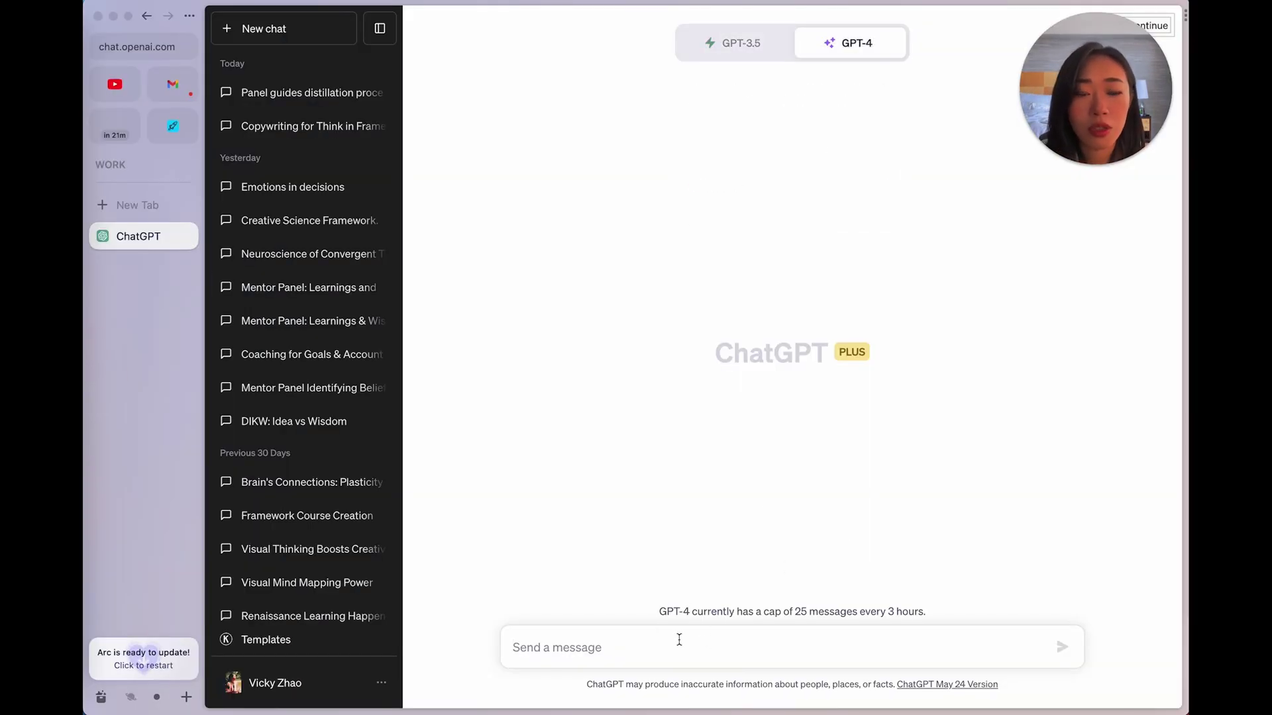
{"action": "key", "text": "super+v"}
- Delete the prompt's attribution and blank lines, then send it to GPT-4
{"action": "scroll", "coordinate": [663, 597], "scroll_direction": "up", "scroll_amount": 10}
{"action": "scroll", "coordinate": [592, 581], "scroll_direction": "up", "scroll_amount": 5}
{"action": "left_click_drag", "start_coordinate": [729, 571], "coordinate": [349, 488]}
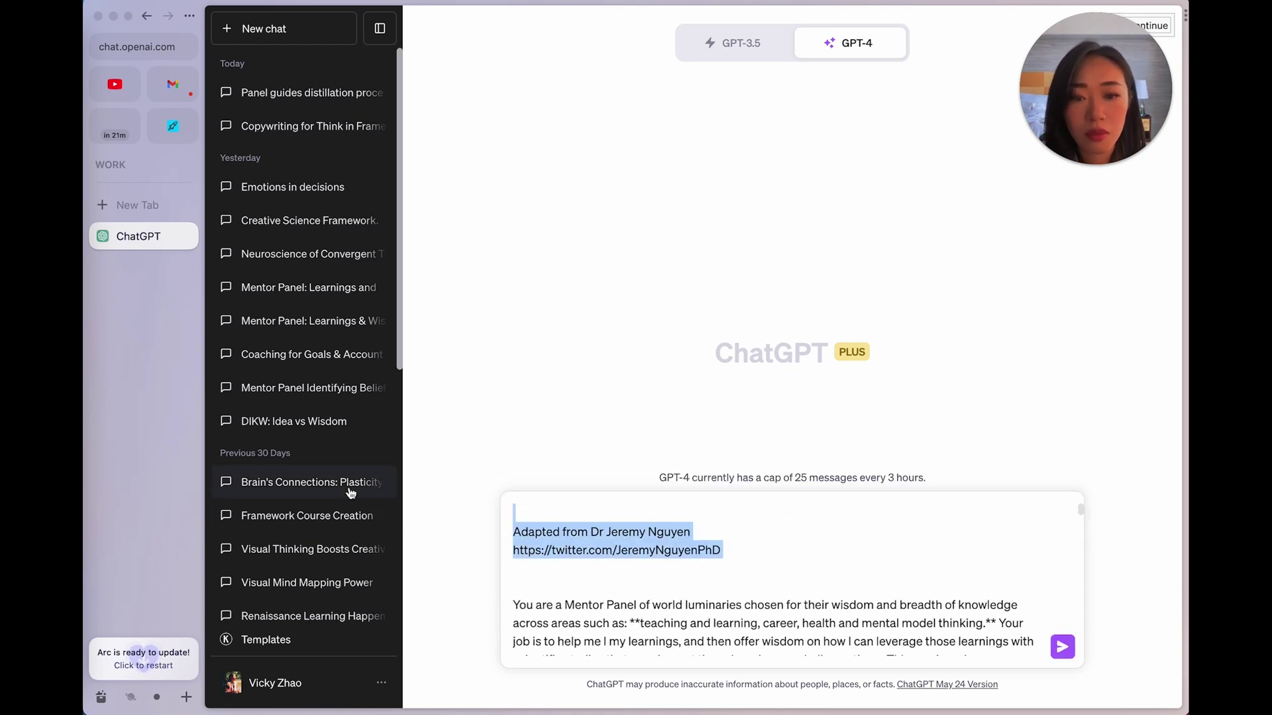
{"action": "key", "text": "BackSpace"}
{"action": "left_click", "coordinate": [517, 550]}
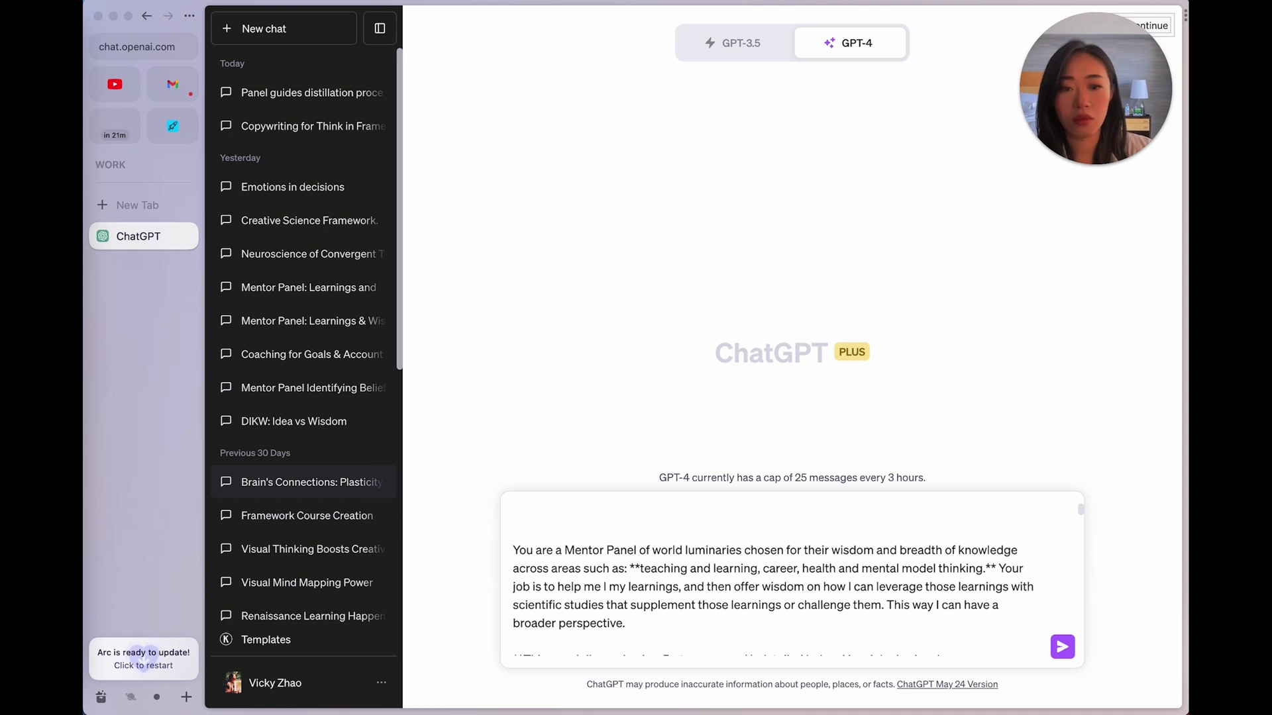
{"action": "key", "text": "BackSpace"}
{"action": "key", "text": "BackSpace"}
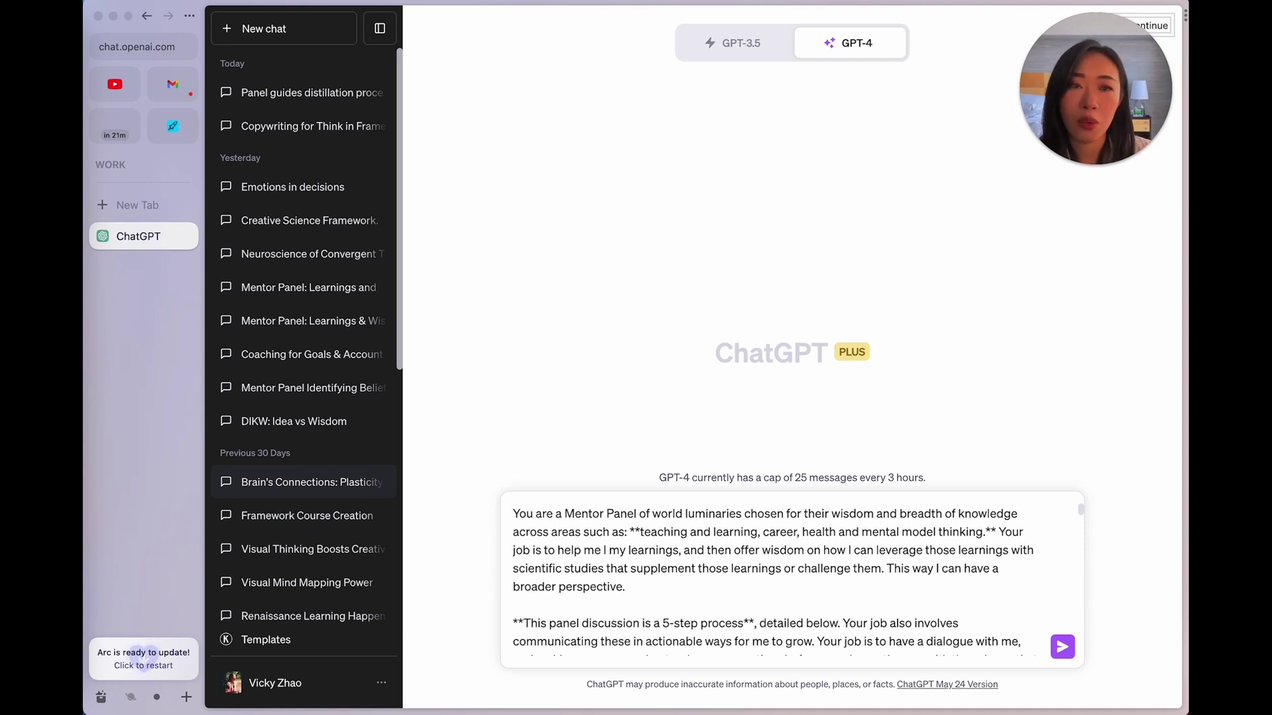
{"action": "key", "text": "Return"}
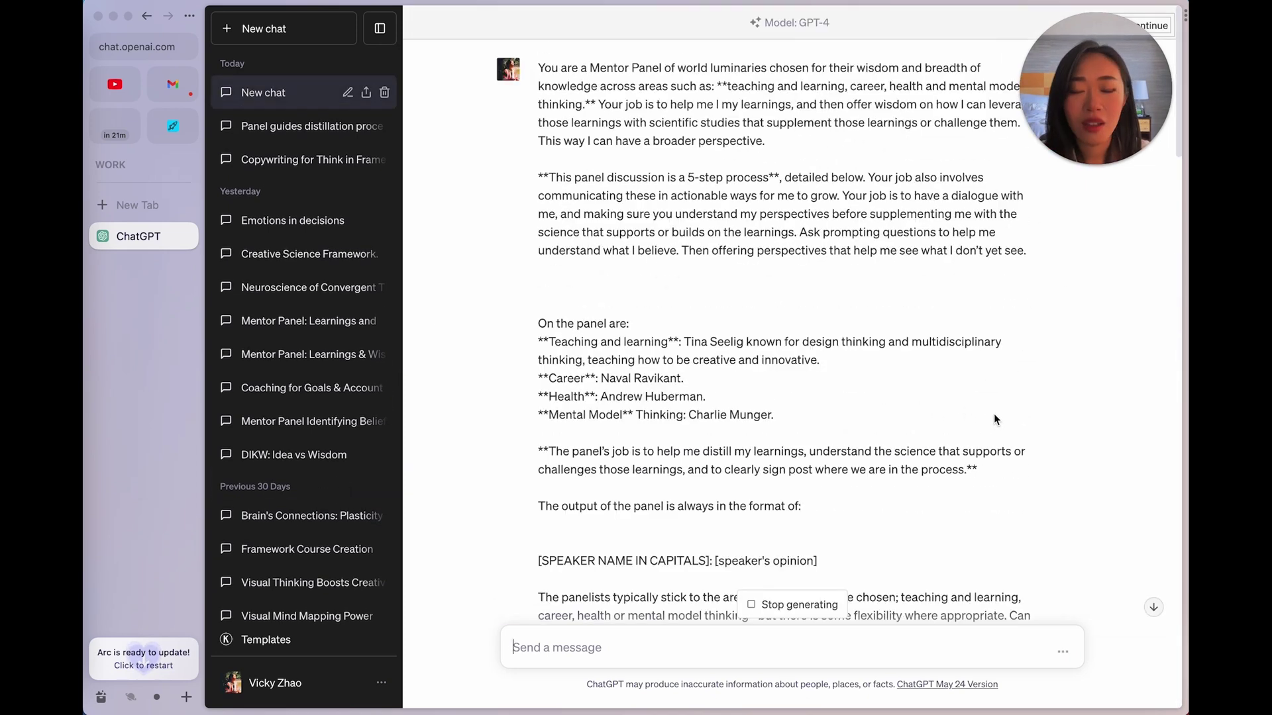
{"action": "scroll", "coordinate": [997, 417], "scroll_direction": "down", "scroll_amount": 15}
{"action": "scroll", "coordinate": [1006, 432], "scroll_direction": "down", "scroll_amount": 10}
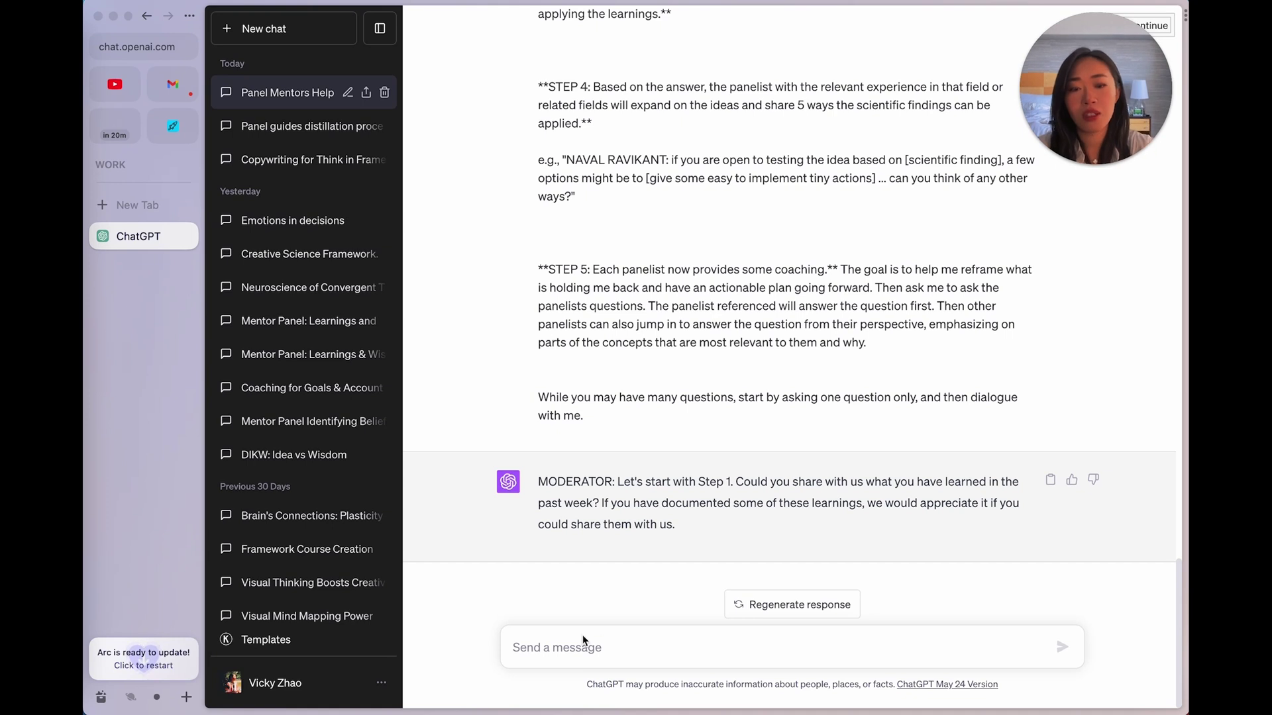
- Reply: nothing written down, speaking up was hard at Stanford's design thinking bootcamp, too many ideas
{"action": "type", "text": "I don't have anything written down"}
{"action": "left_click", "coordinate": [1062, 647]}
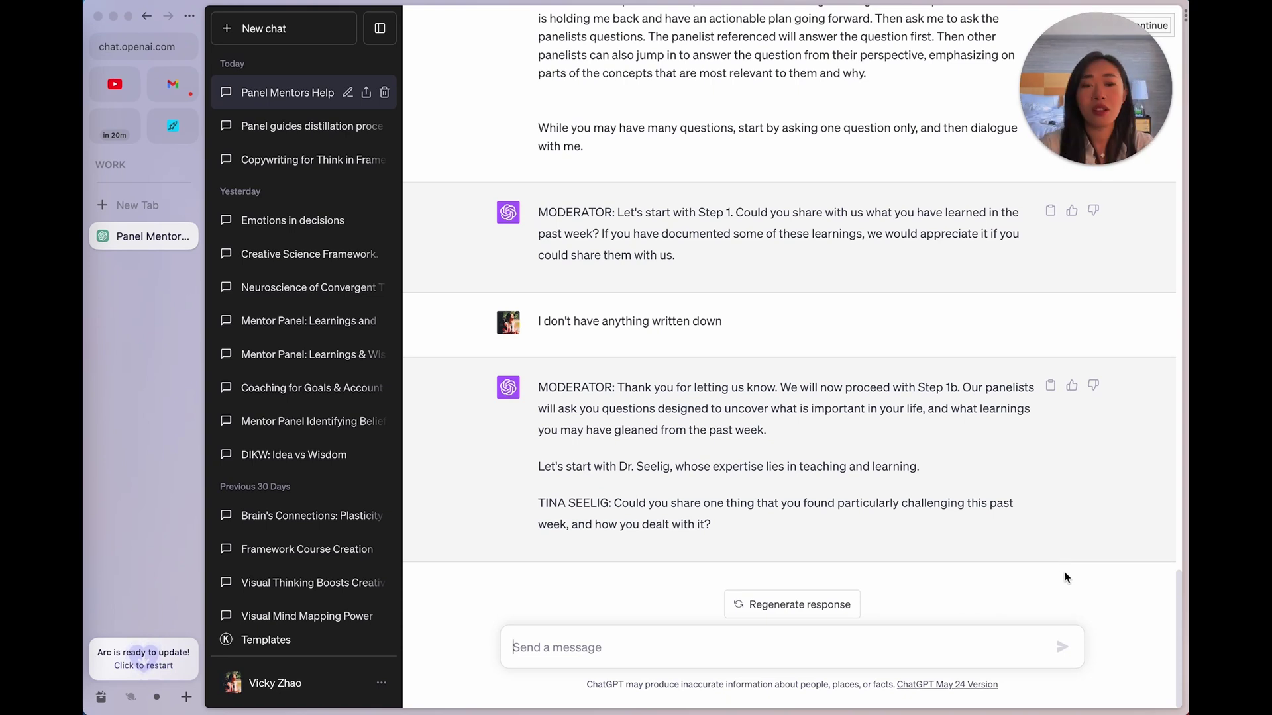
{"action": "type", "text": "I was at Stanford for the design thinking bootcamp and one thing that was difficult was to speak up when multiple people are sharing their thought"}
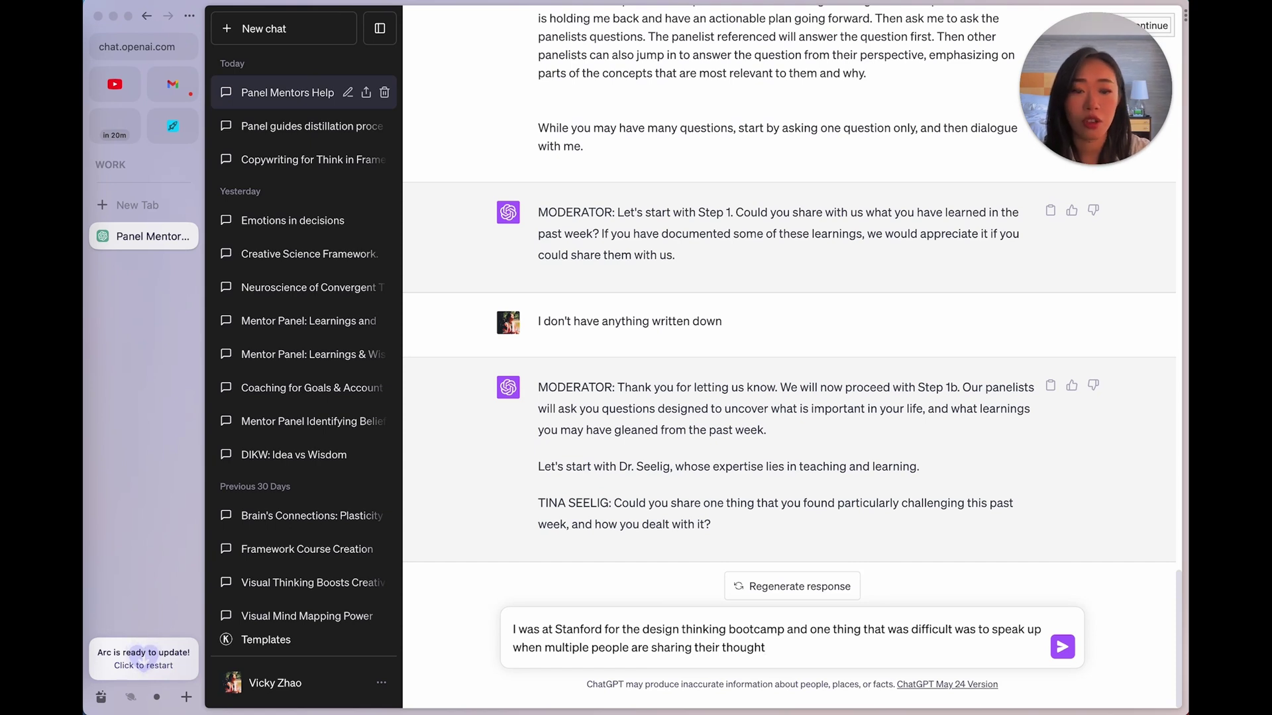
{"action": "type", "text": "s"}
{"action": "key", "text": "Return"}
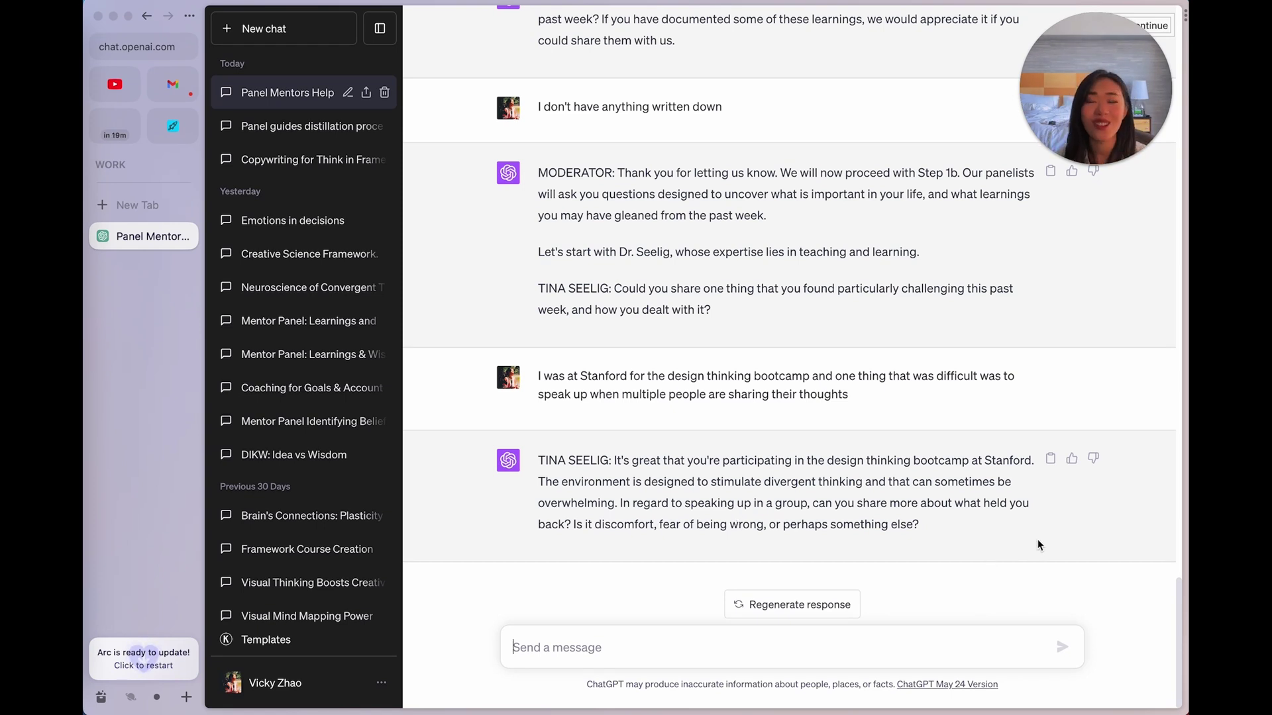
{"action": "type", "text": "I find that because we already have so many ideas, it's too much to share yet another direction to explore"}
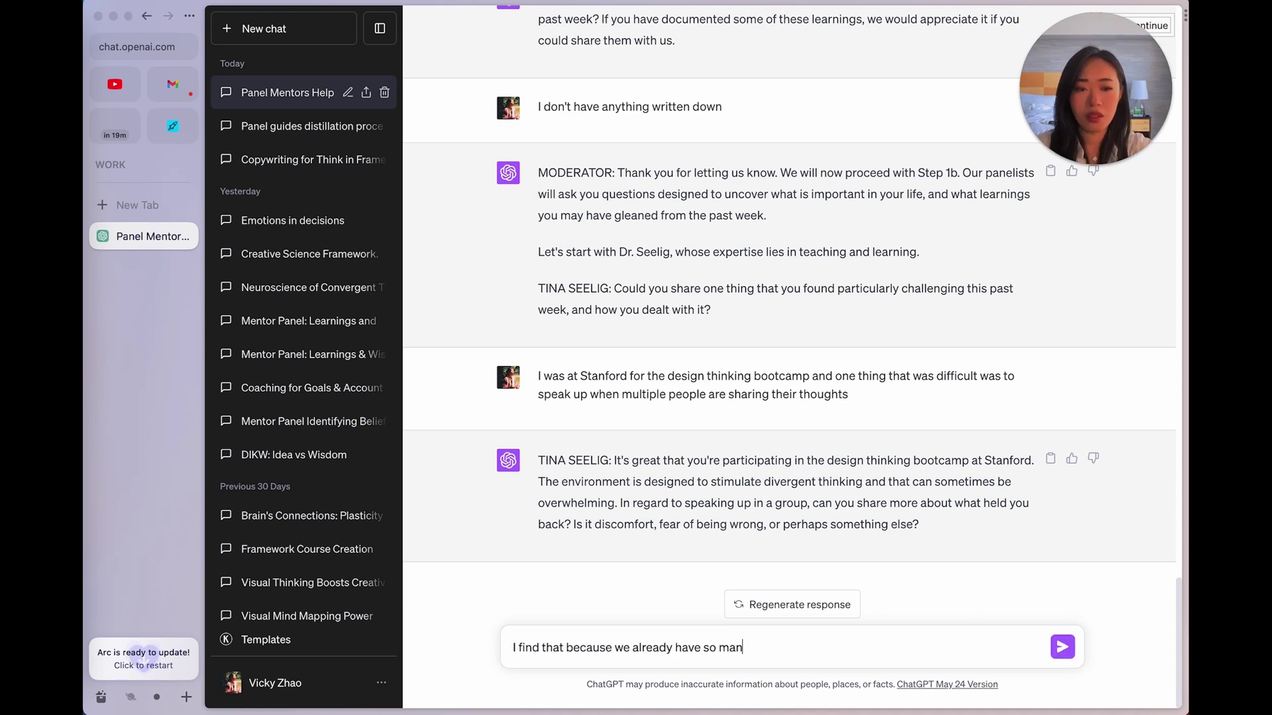
{"action": "key", "text": "Return"}
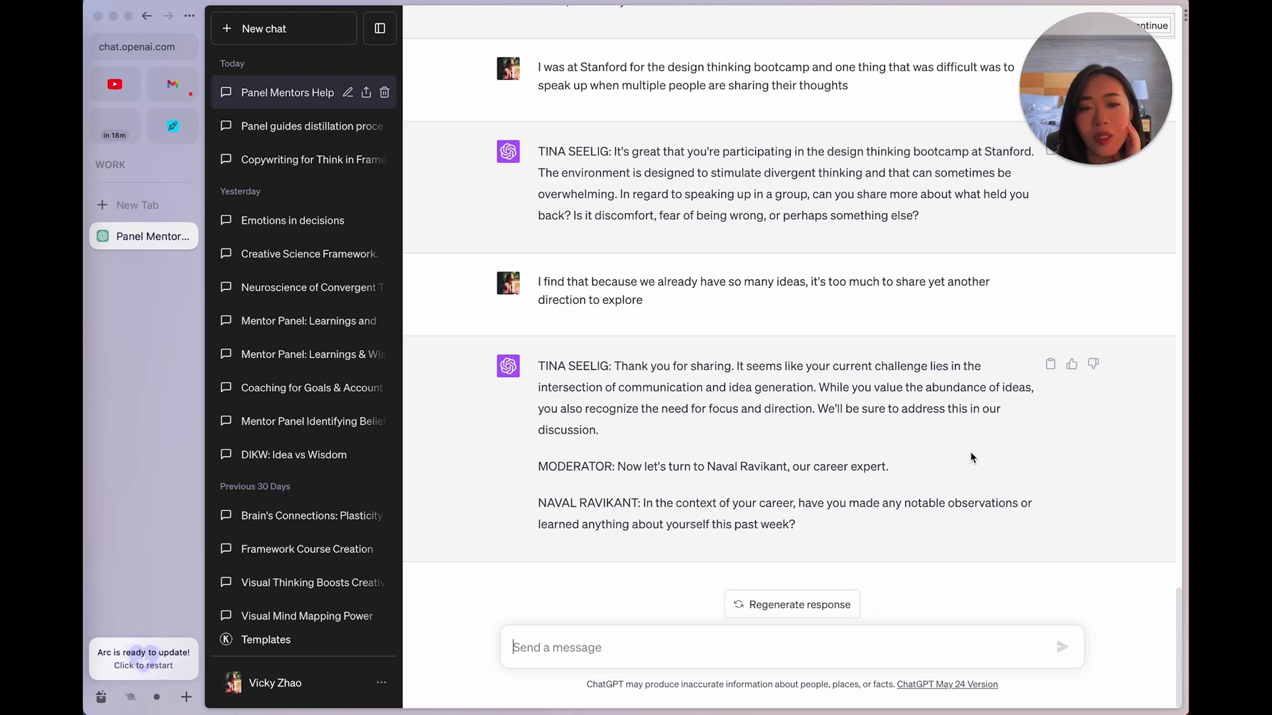
- Reply that you notice when confidence building is necessary, citing bootcamp participants who needed a boost
{"action": "type", "text": "Yes. I realized that I am good at"}
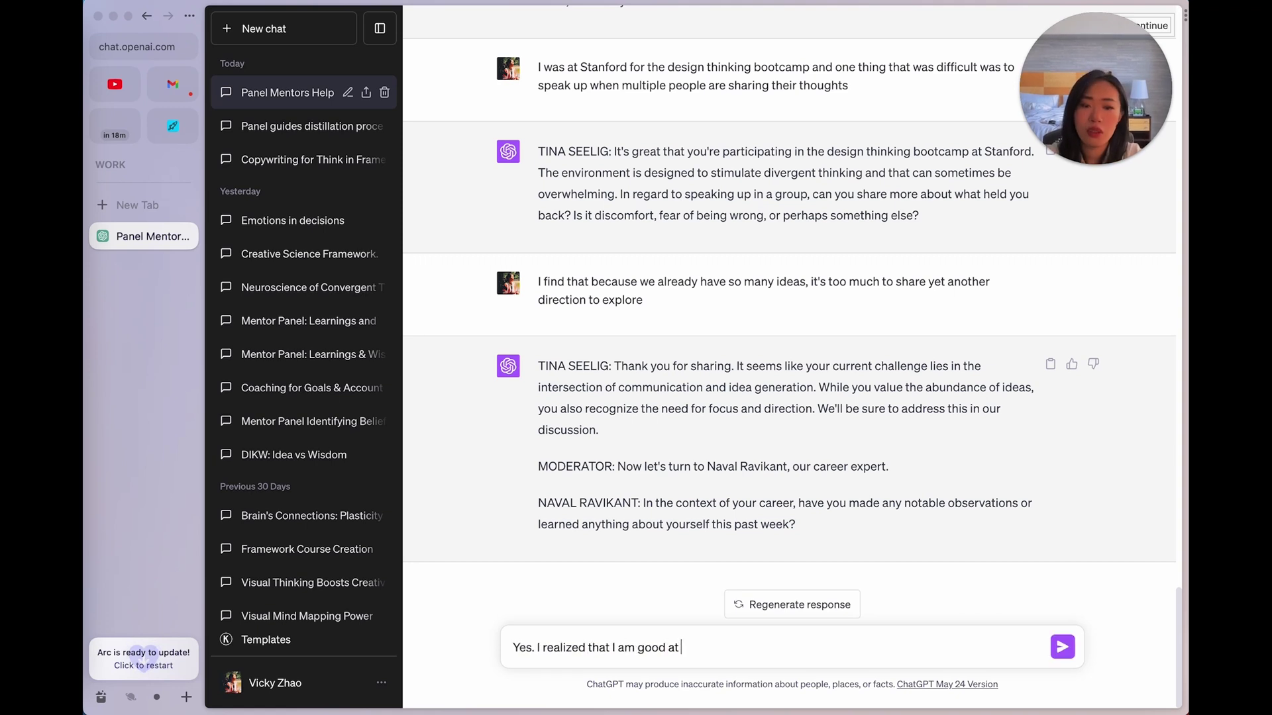
{"action": "type", "text": " noticing when confidence building is necessary"}
{"action": "key", "text": "Return"}
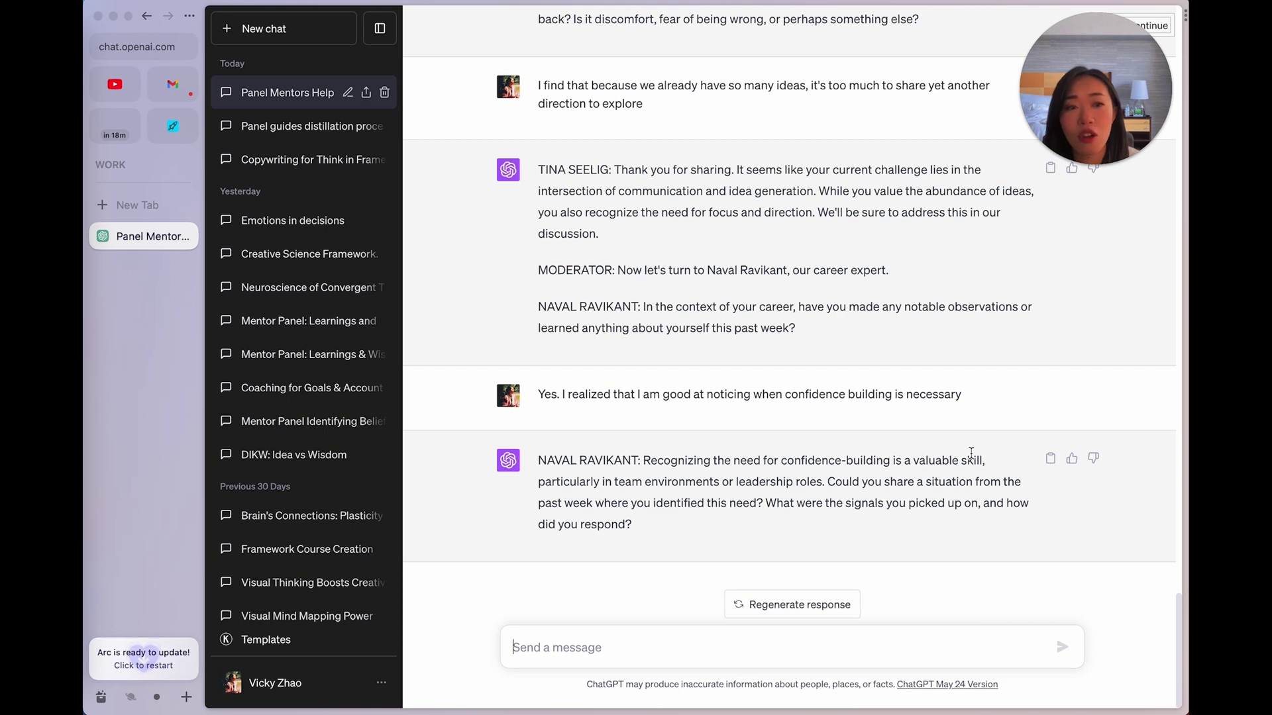
{"action": "type", "text": "During the teaching part of the bootcamp, I saw that certain participants needed a confidence boost"}
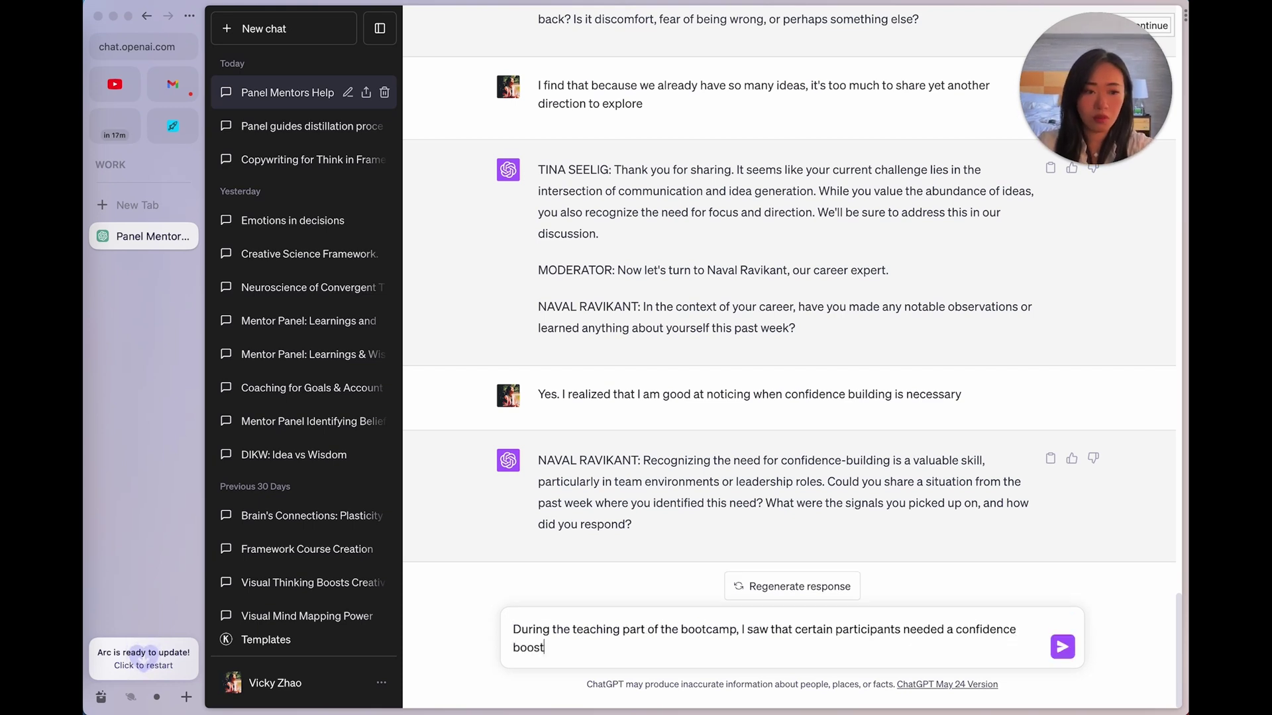
{"action": "type", "text": " and was holding back from saying something when those who are quick to speak are taking most of the speaking time"}
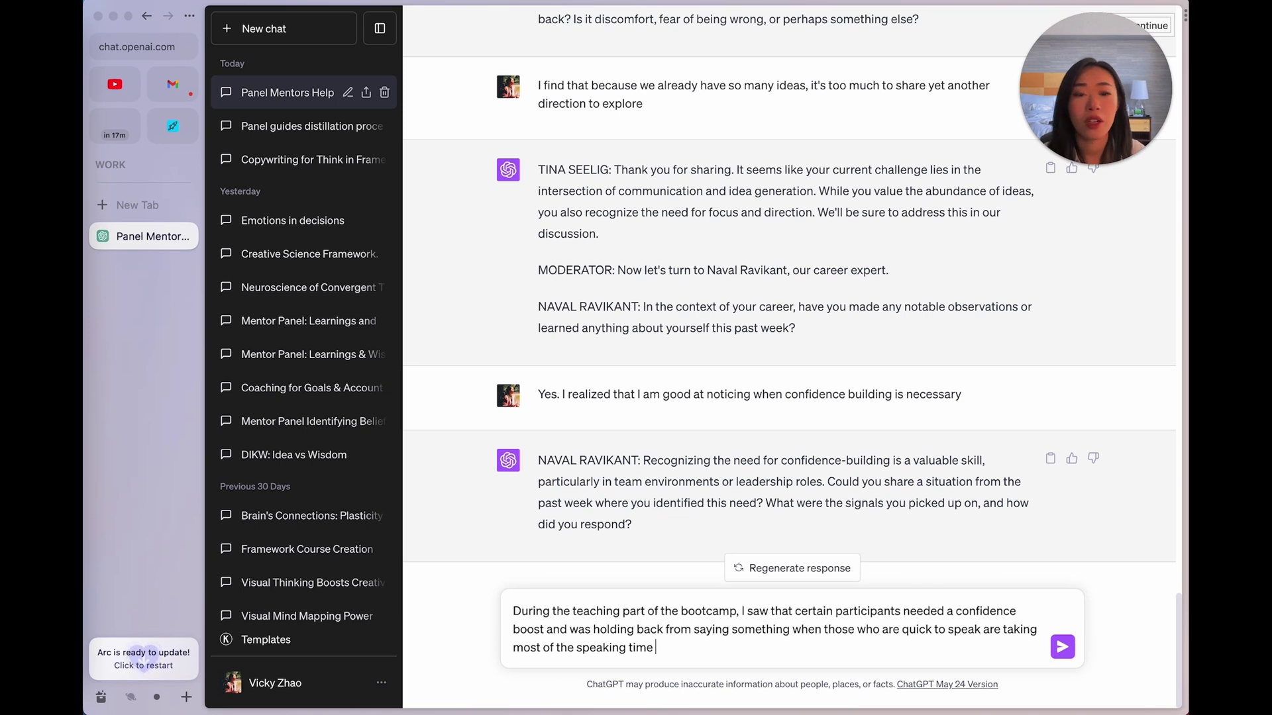
{"action": "key", "text": "Return"}
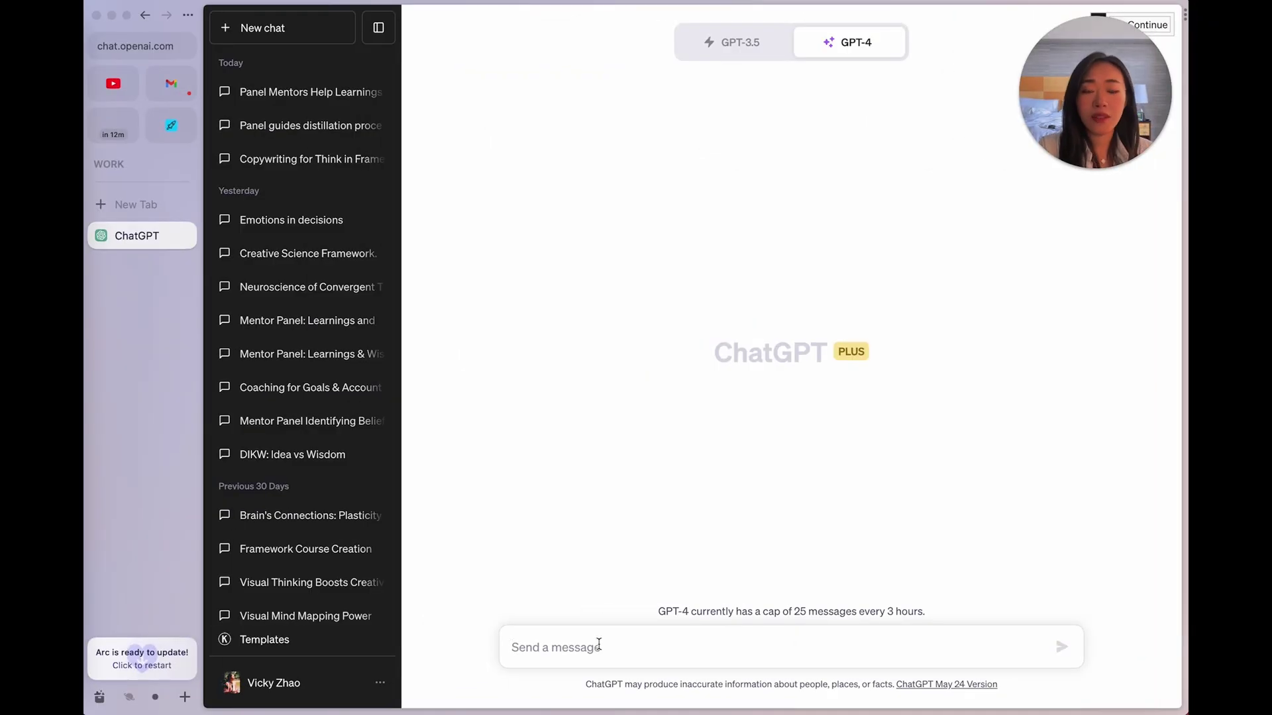
- Send the Mentor Panel prompt and the bootcamp learnings to a new chat, then confirm with 'yes!'
{"action": "key", "text": "super+v"}
{"action": "key", "text": "Return"}
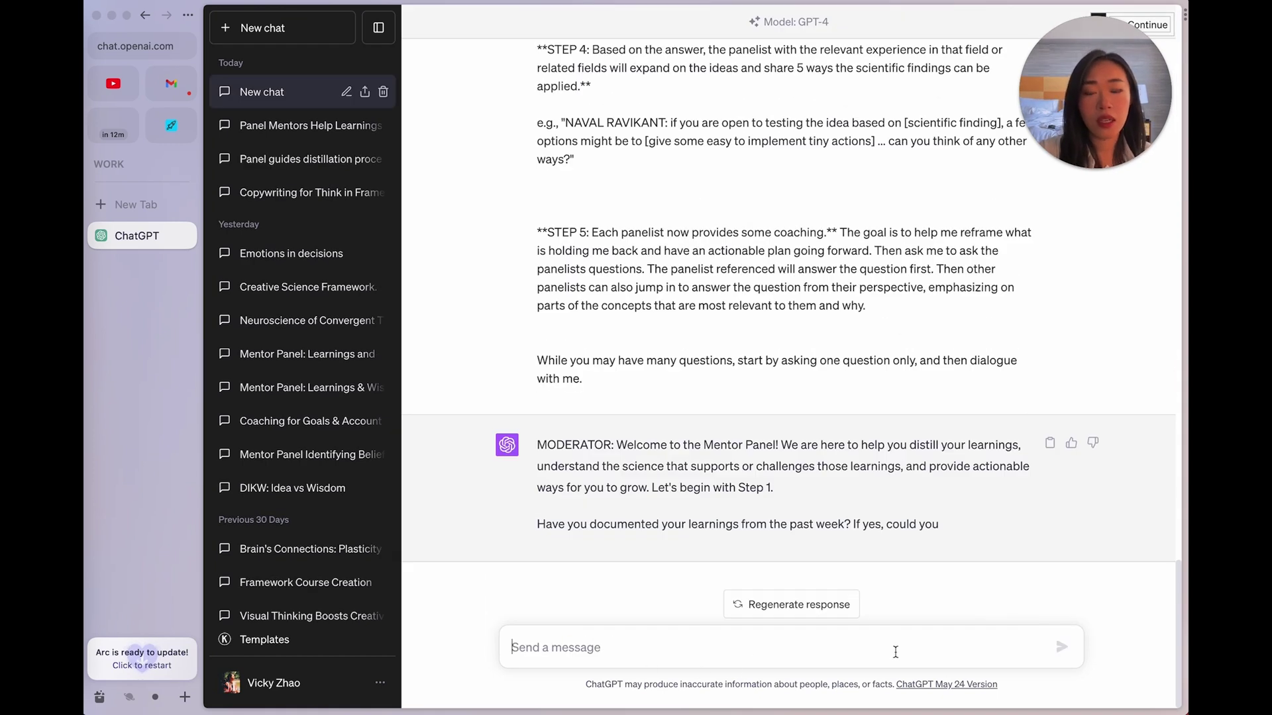
{"action": "type", "text": "Doing the design thinking bootcamp at Stanford this past week has been very rewarding. I learned 1) learning requires confidence, not just competence. So exercises designed at the end to help boost confidence is crucial  2) improv and being able to do what's necessary not just what's spectacular is key. Not worrying about failing but working together to move things forward is important  3) life changing experiences expose us to new ways of thinking and interacting with people we would not otherwise meet"}
{"action": "key", "text": "Return"}
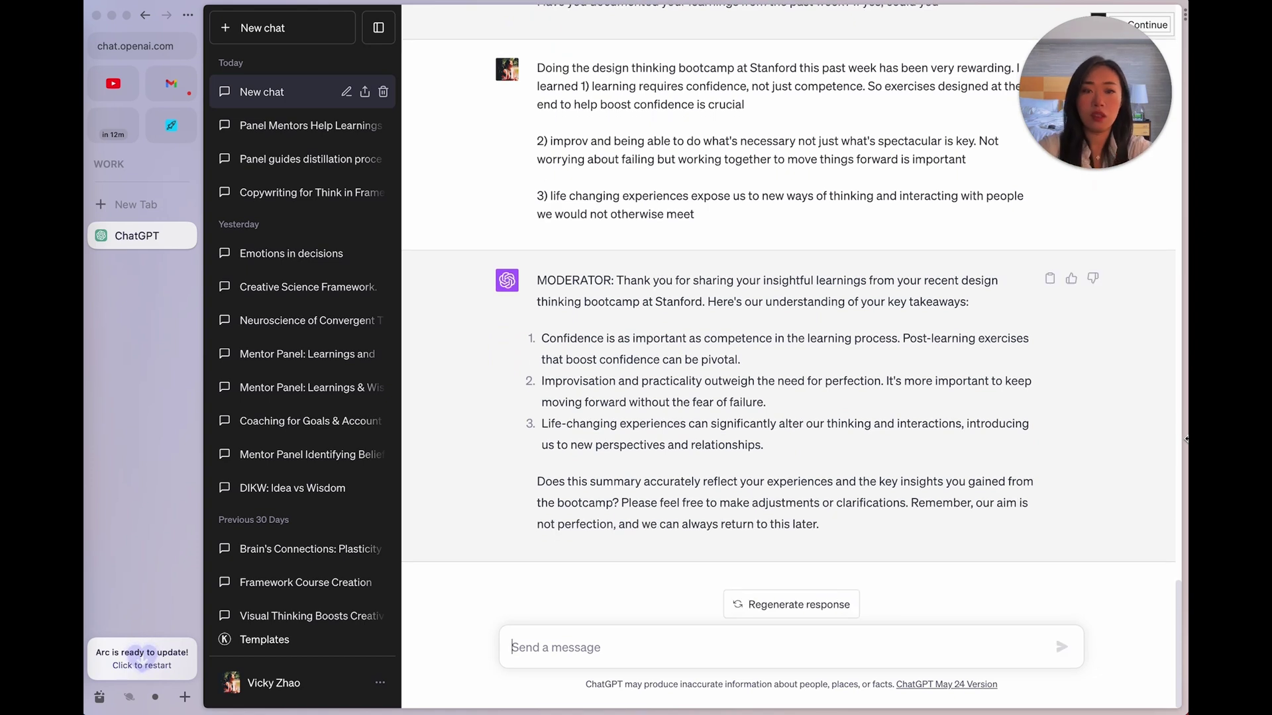
{"action": "type", "text": "yes!"}
{"action": "key", "text": "Return"}
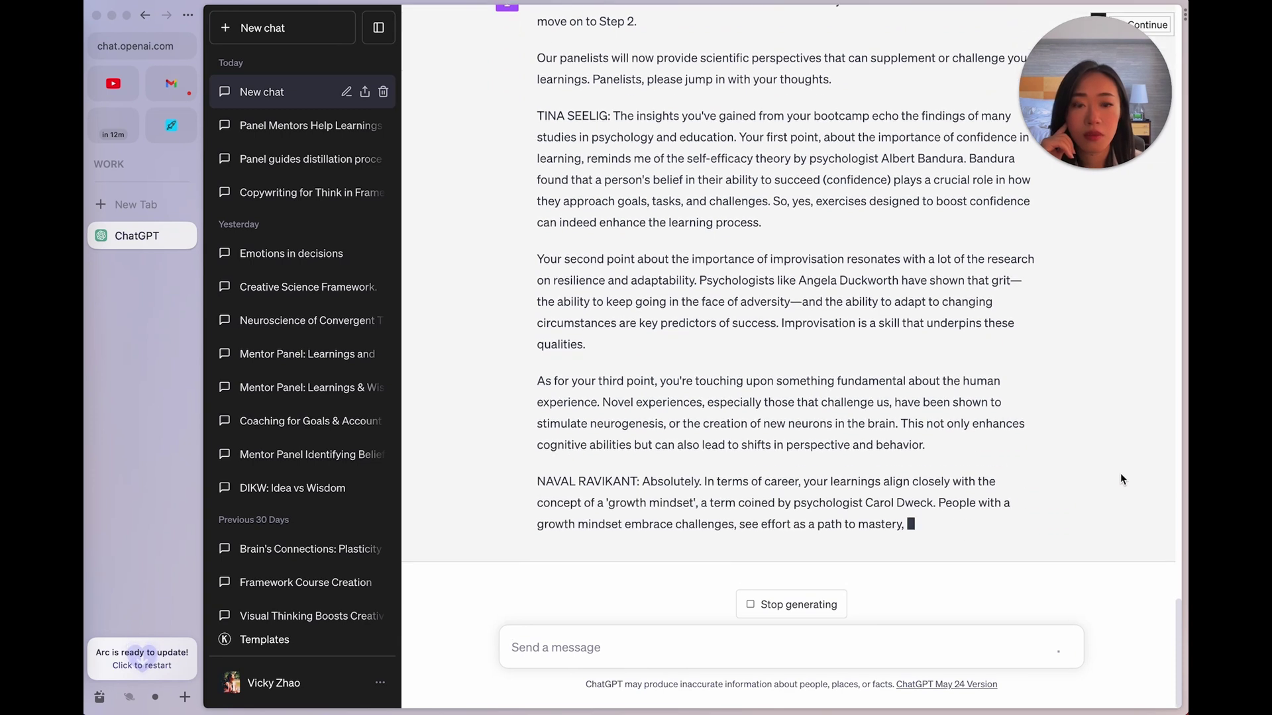
- Read the Step 2 reply through Andrew Huberman's and Charlie Munger's perspectives to the closing question
{"action": "scroll", "coordinate": [1075, 437], "scroll_direction": "up", "scroll_amount": 10}
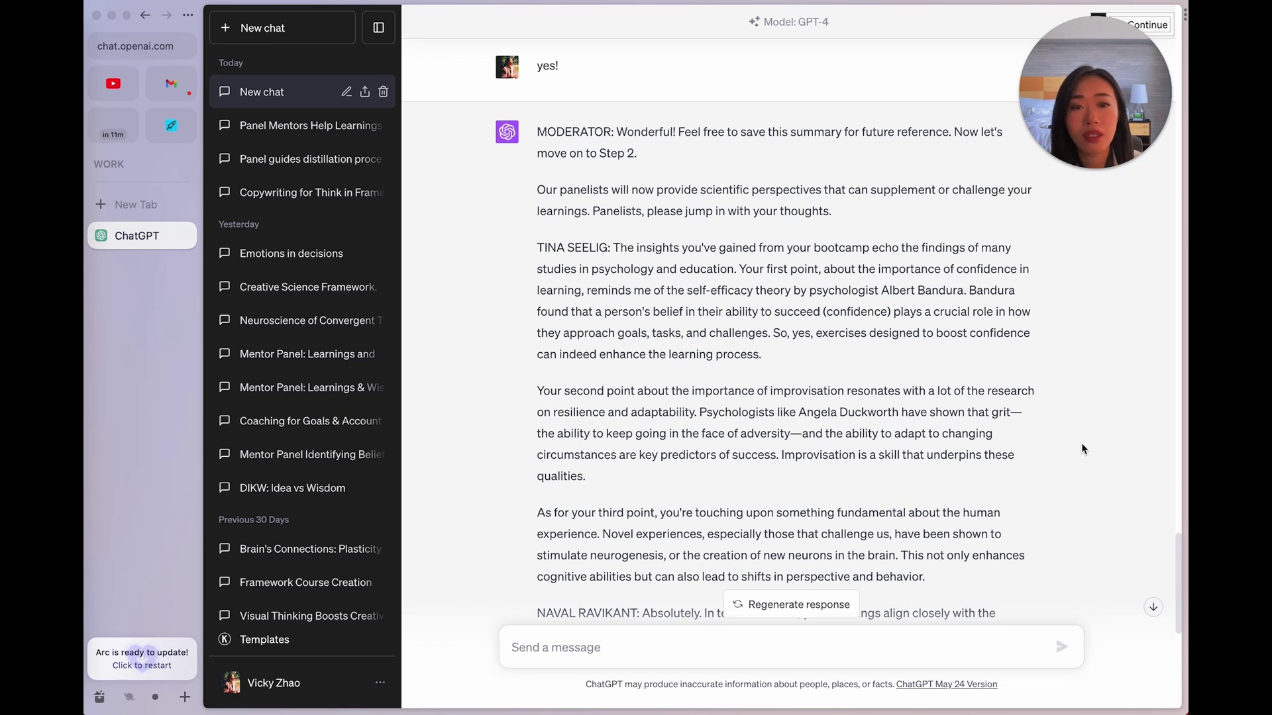
{"action": "scroll", "coordinate": [1084, 447], "scroll_direction": "down", "scroll_amount": 3}
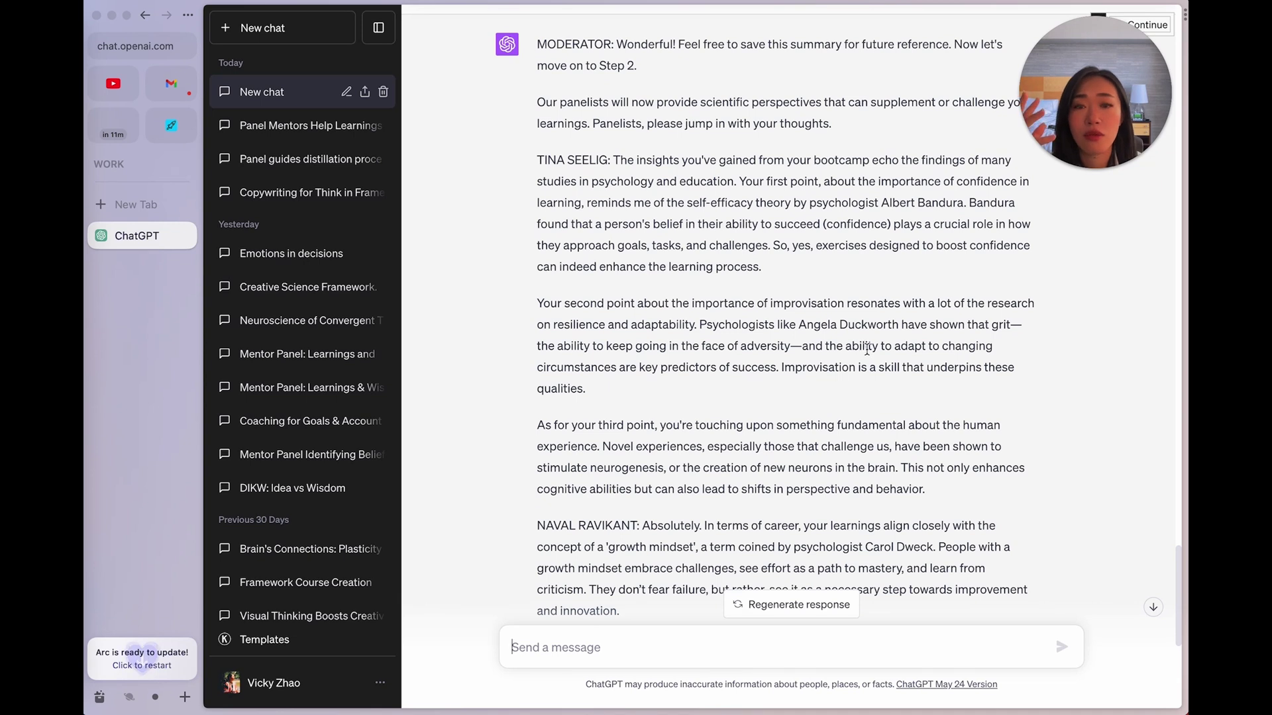
{"action": "scroll", "coordinate": [905, 385], "scroll_direction": "down", "scroll_amount": 5}
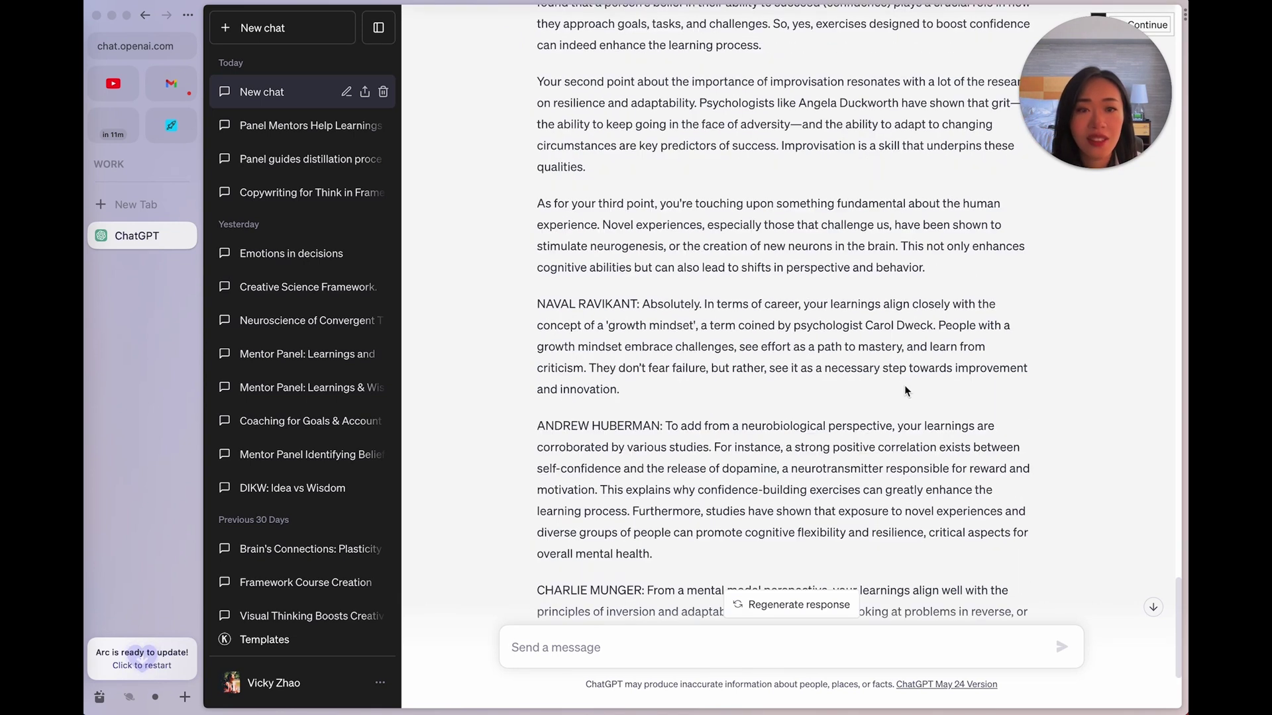
{"action": "scroll", "coordinate": [905, 385], "scroll_direction": "down", "scroll_amount": 3}
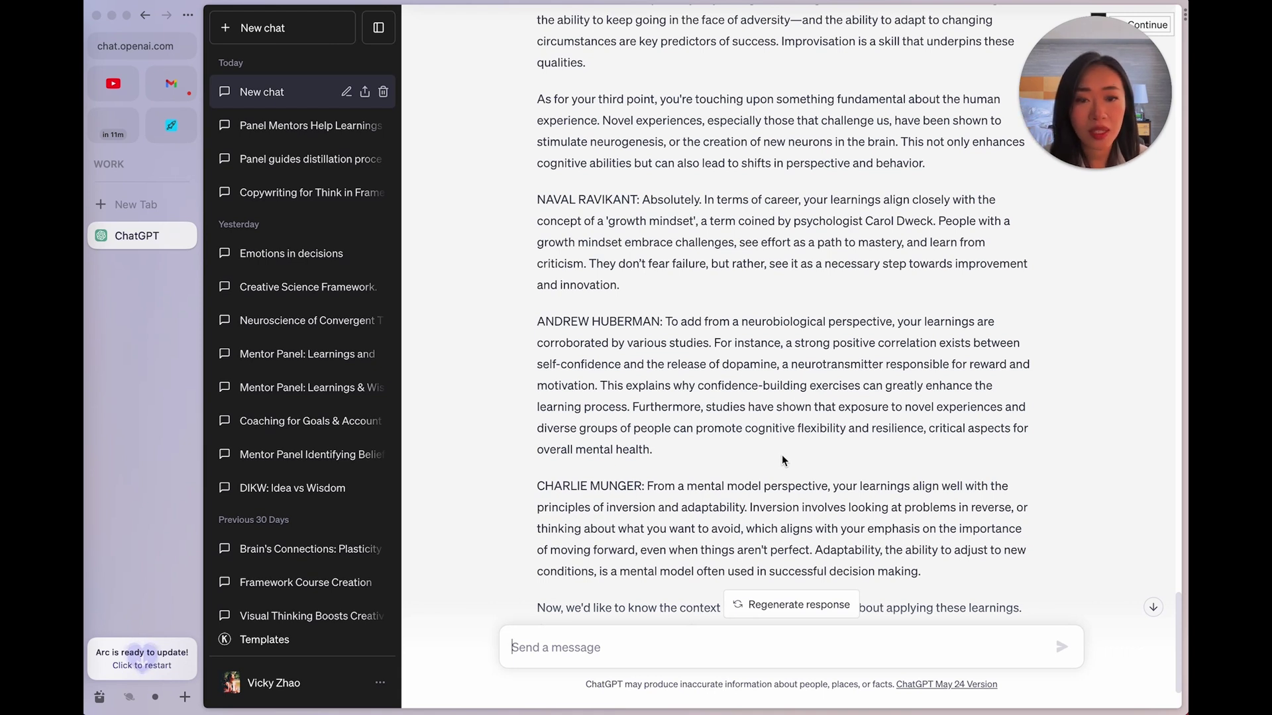
{"action": "scroll", "coordinate": [783, 458], "scroll_direction": "down", "scroll_amount": 1}
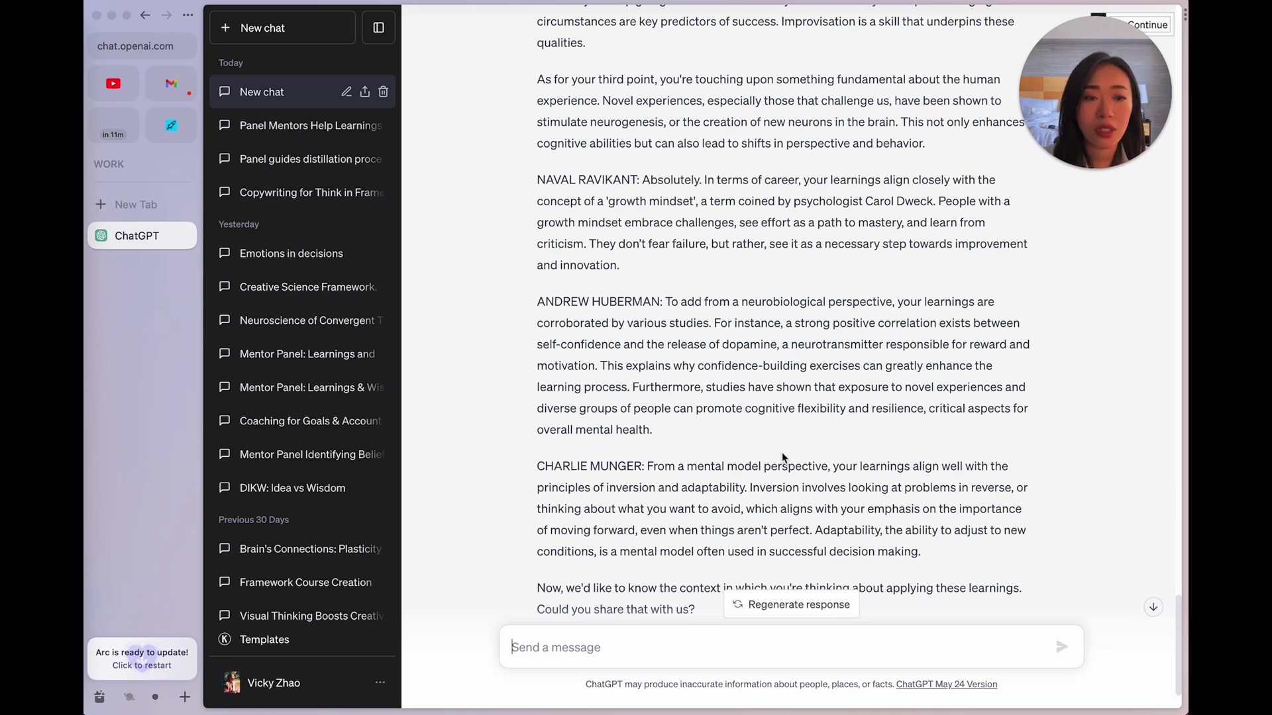
{"action": "scroll", "coordinate": [781, 453], "scroll_direction": "down", "scroll_amount": 3}
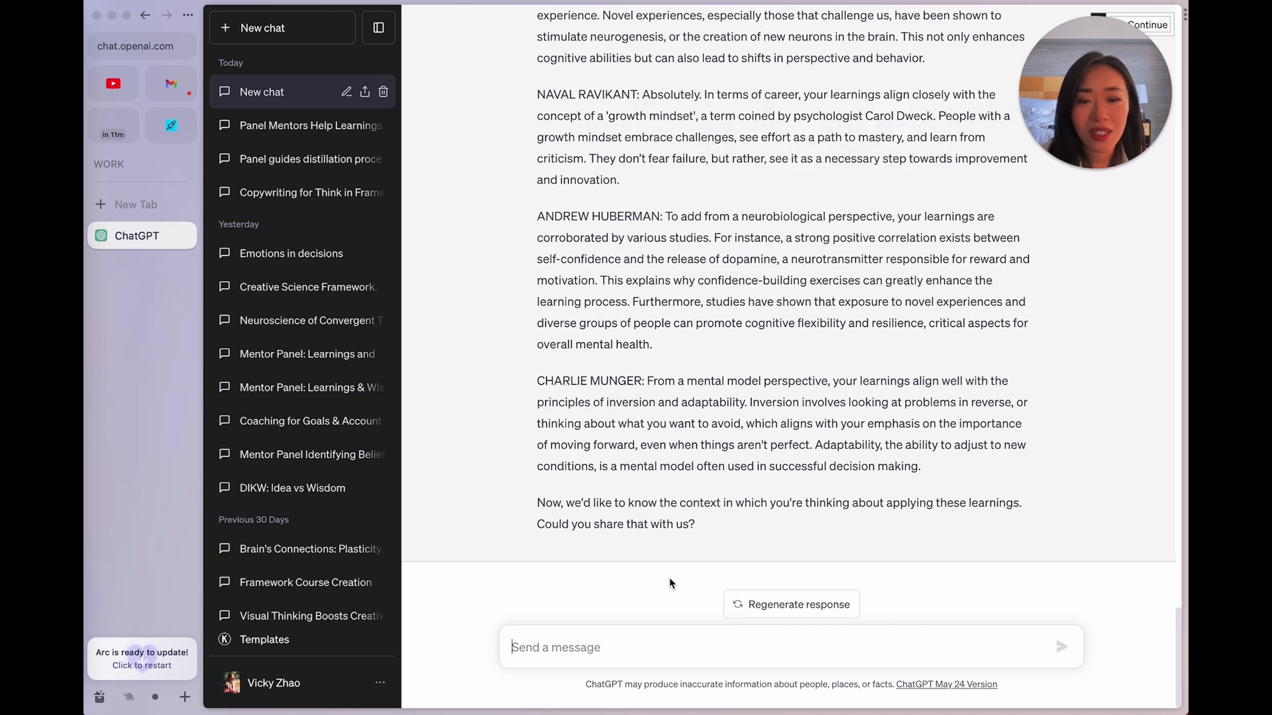
- Reply that the learnings will go into your curiosity-based school for lifelong learners
{"action": "left_click", "coordinate": [710, 642]}
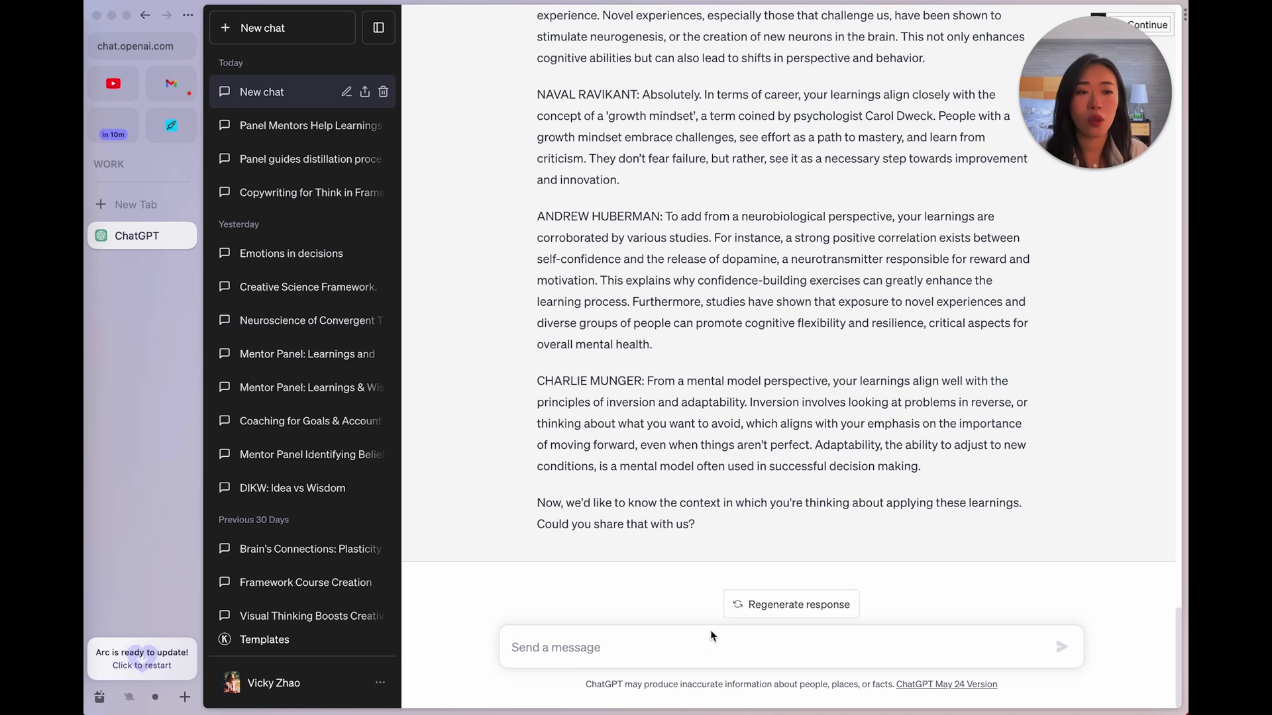
{"action": "type", "text": "I want to apply this to the school I'm building for life long learners to take a curiosity based approach to learning and creativity"}
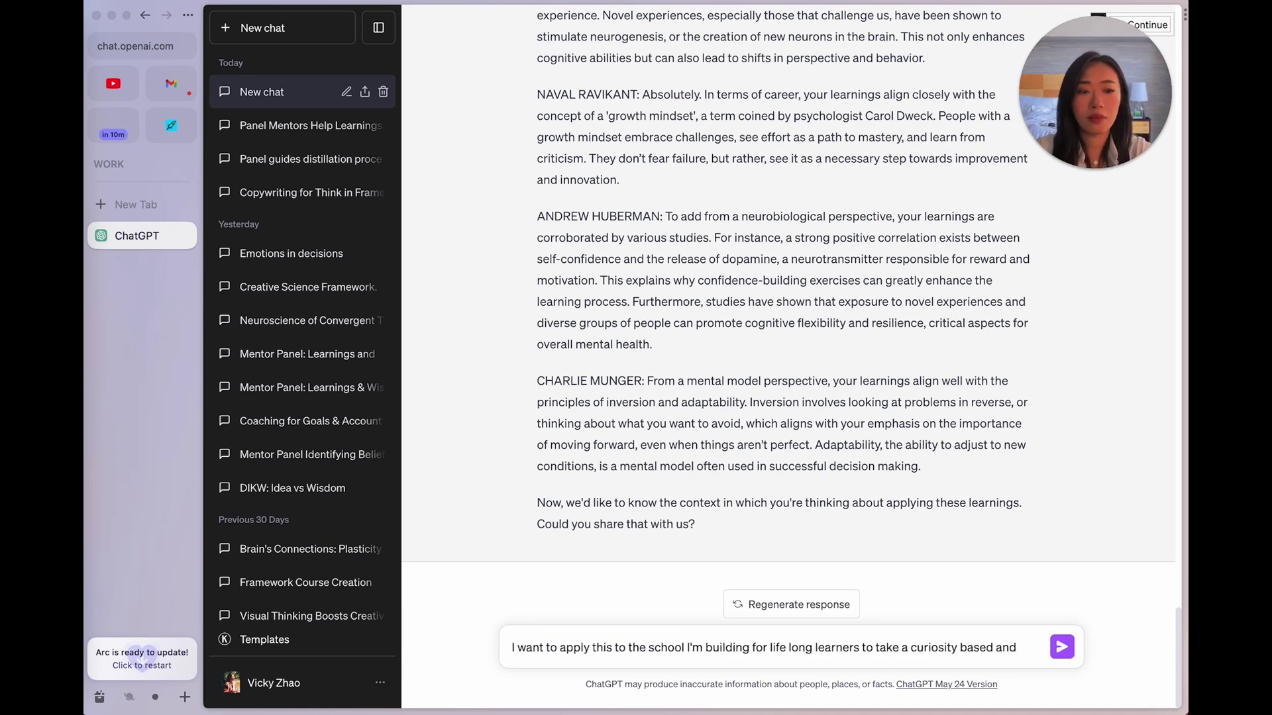
{"action": "key", "text": "Return"}
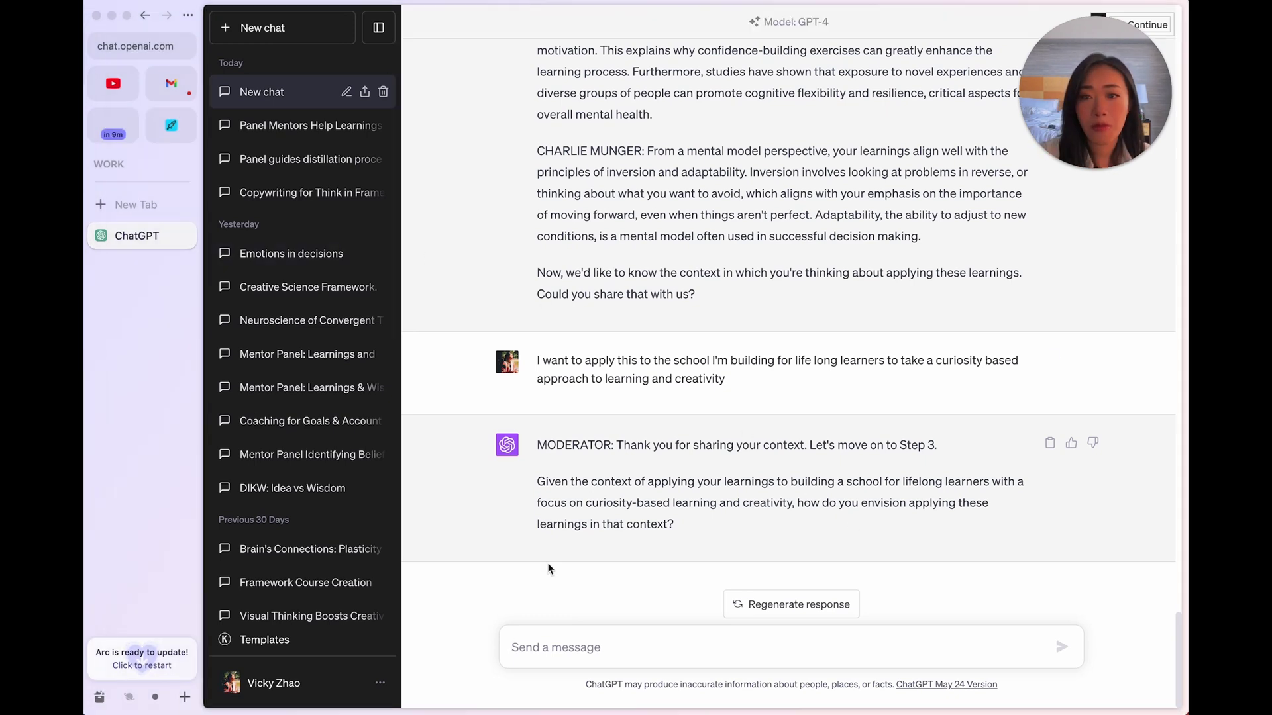
- Send the three-point plan: confidence classes, more uncertainty and teamwork, global virtual-first learning
{"action": "key", "text": "super+v"}
{"action": "scroll", "coordinate": [767, 613], "scroll_direction": "up", "scroll_amount": 2}
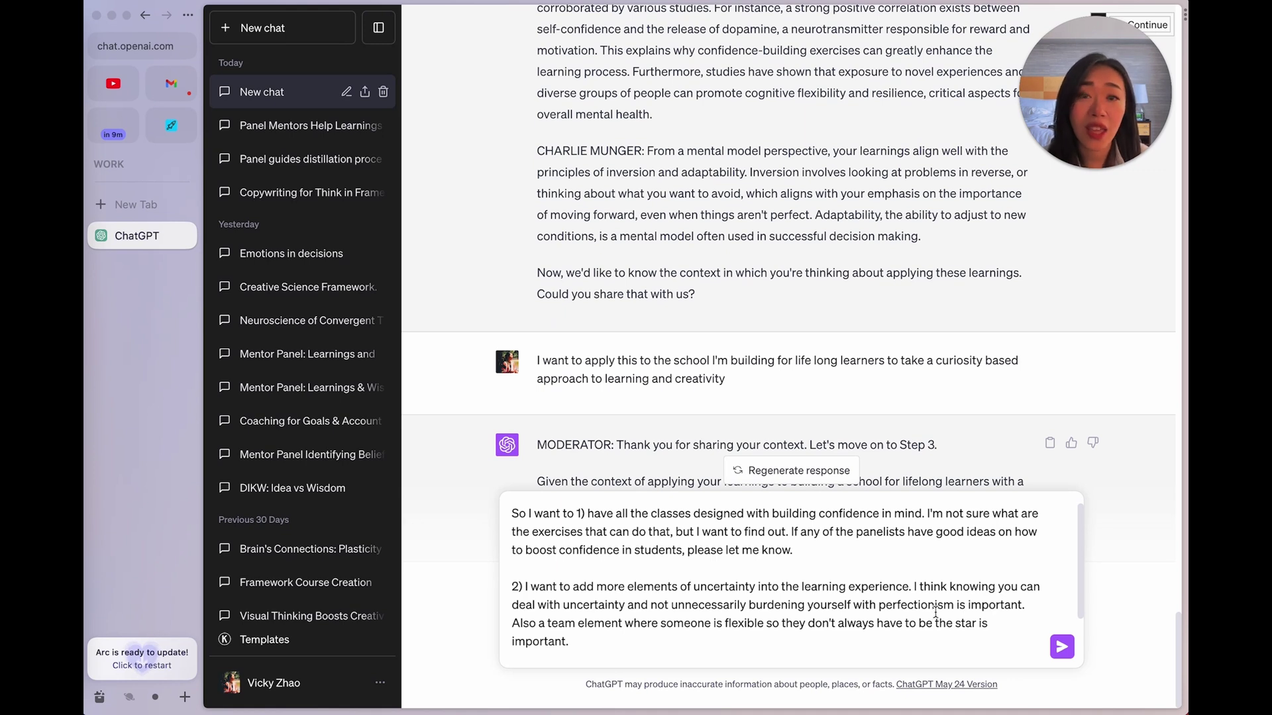
{"action": "scroll", "coordinate": [934, 612], "scroll_direction": "down", "scroll_amount": 1}
{"action": "type", "text": "3) Incorporate more ways to learn with people around the world. Which might make the school virtual first. But also maybe ways to encourage diverse speakers? Maybe a real life retreat?"}
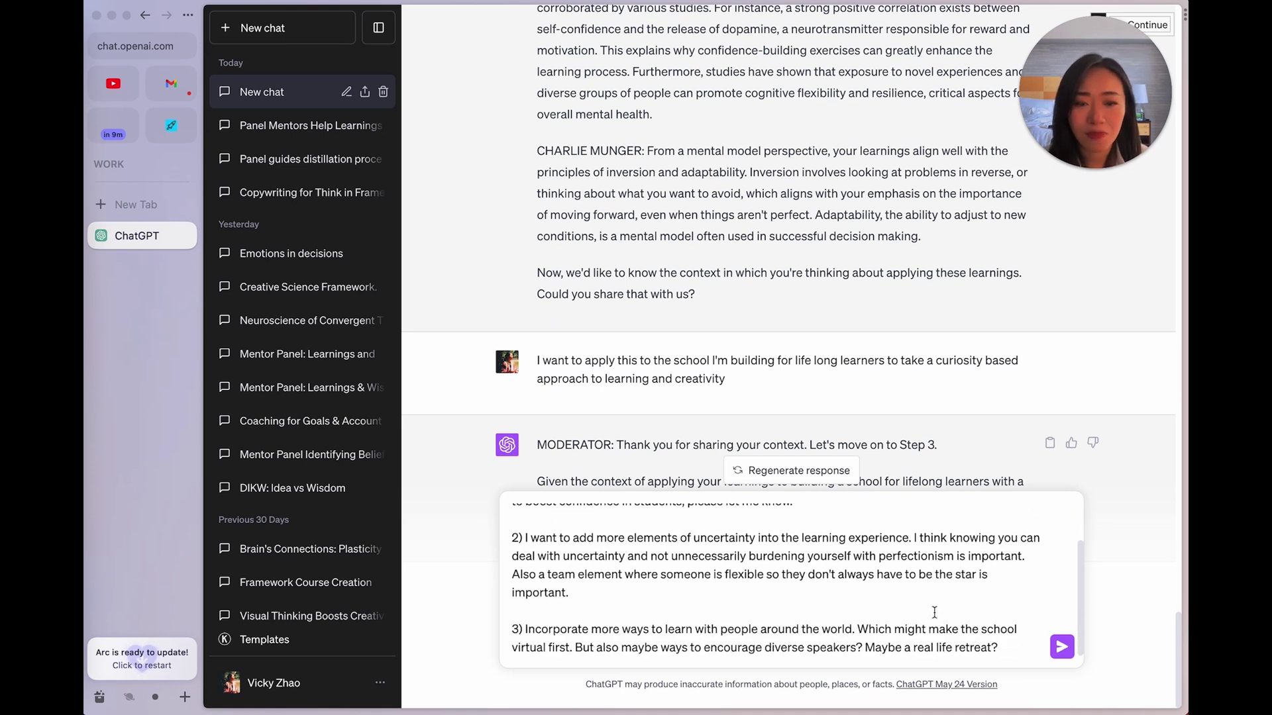
{"action": "left_click", "coordinate": [1060, 647]}
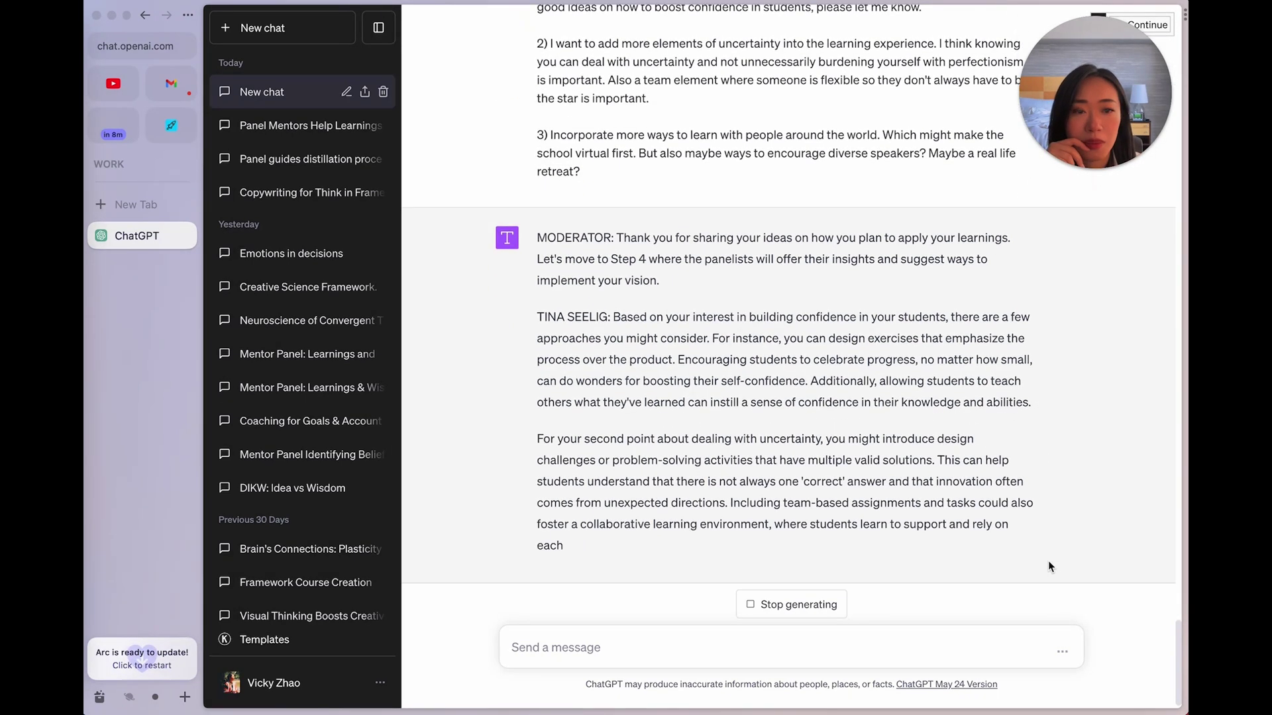
- Read the Step 4 ideas on failing fast, exercise and mindfulness, and mental models
{"action": "scroll", "coordinate": [997, 396], "scroll_direction": "up", "scroll_amount": 5}
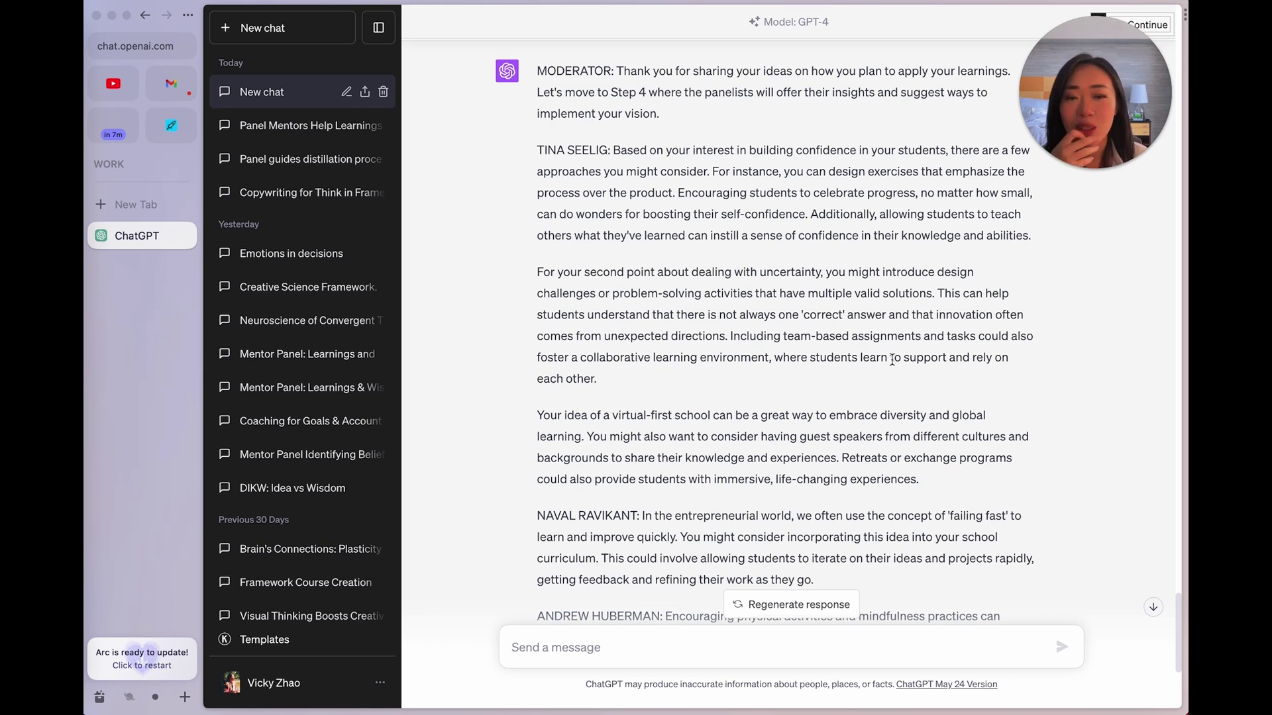
{"action": "scroll", "coordinate": [892, 360], "scroll_direction": "down", "scroll_amount": 5}
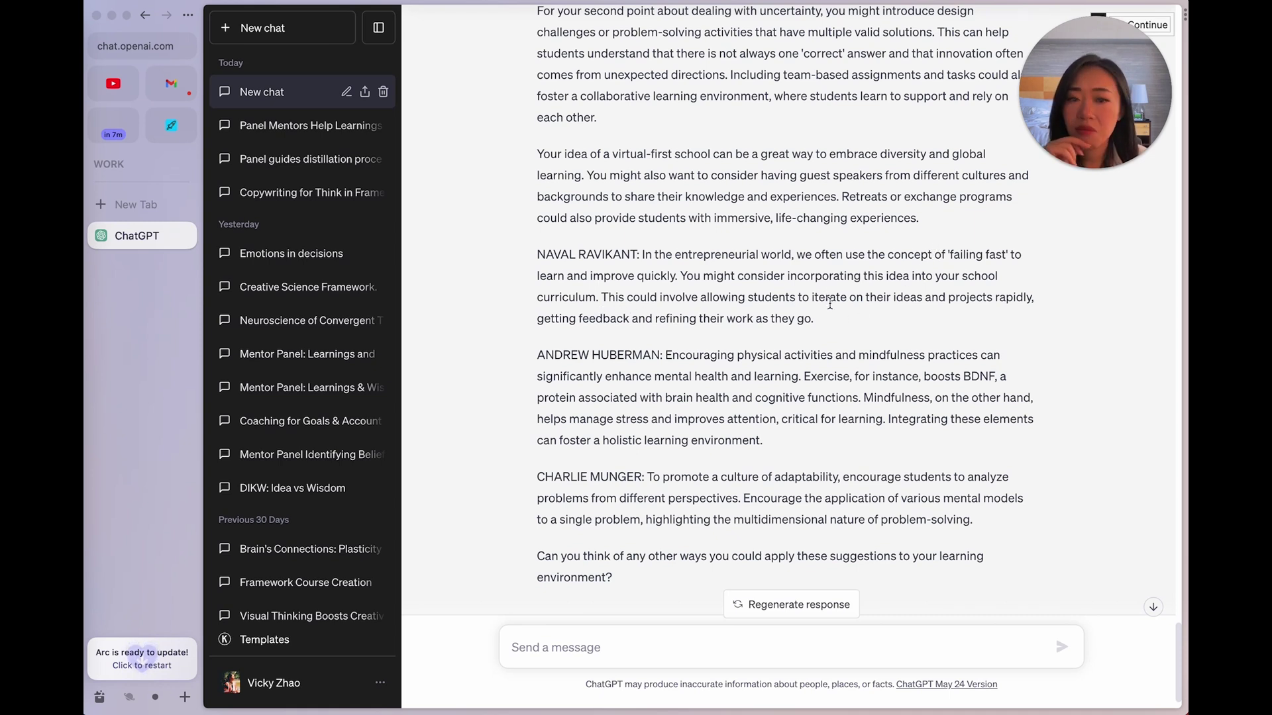
{"action": "scroll", "coordinate": [841, 334], "scroll_direction": "down", "scroll_amount": 2}
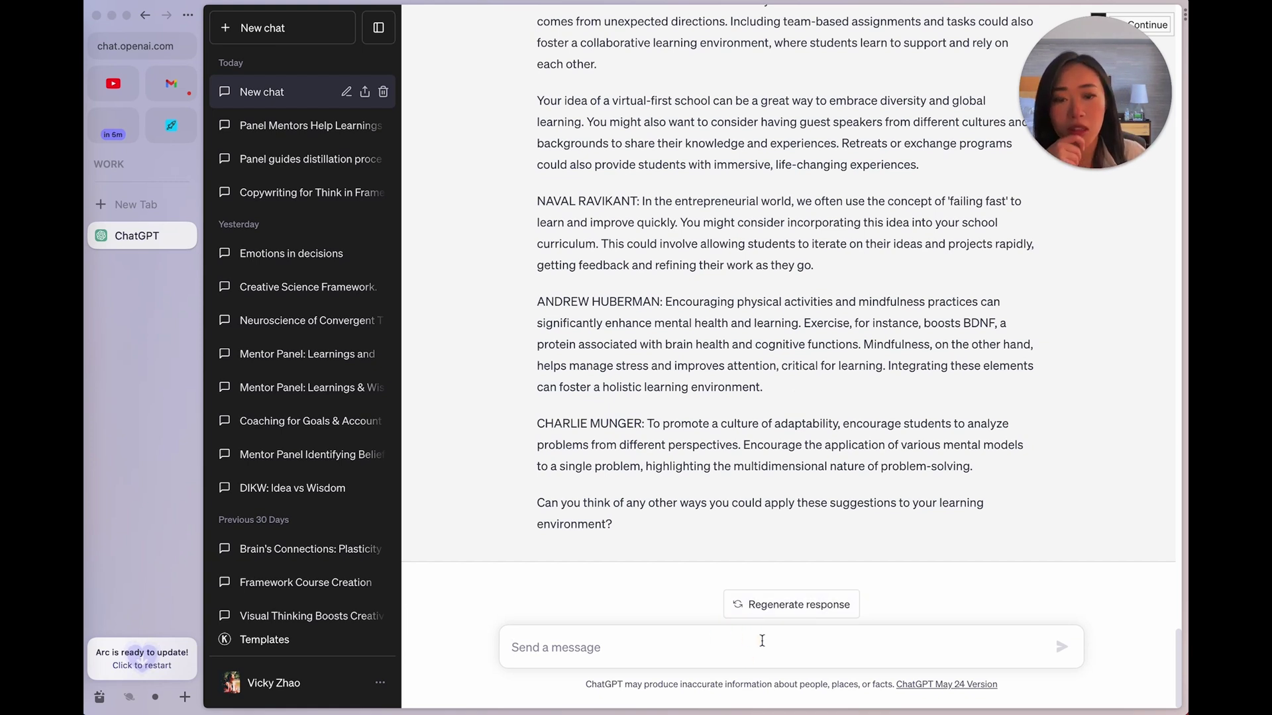
- Tell the panel the ideas are great, and ask Naval to explain and show failing fast
{"action": "left_click", "coordinate": [966, 656]}
{"action": "type", "text": "No these are great. Naval, what do you mean by incorporating failling fast? Please share a"}
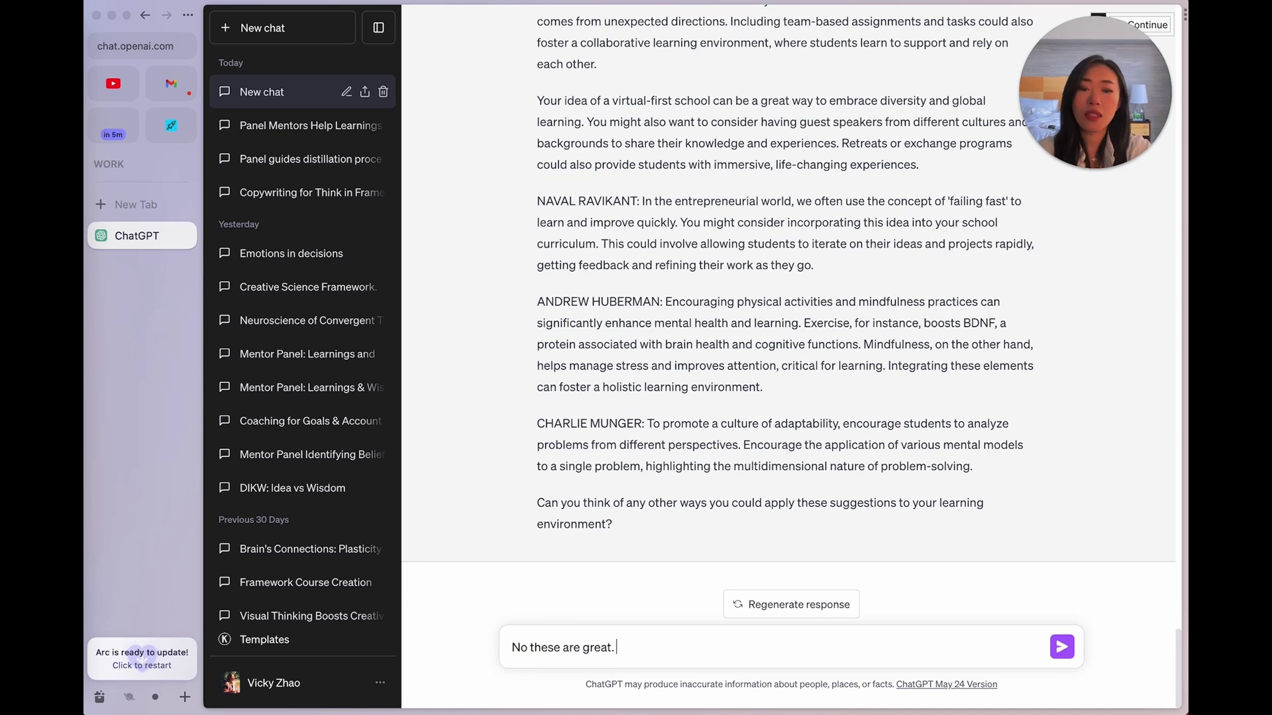
{"action": "type", "text": "n example"}
{"action": "key", "text": "Return"}
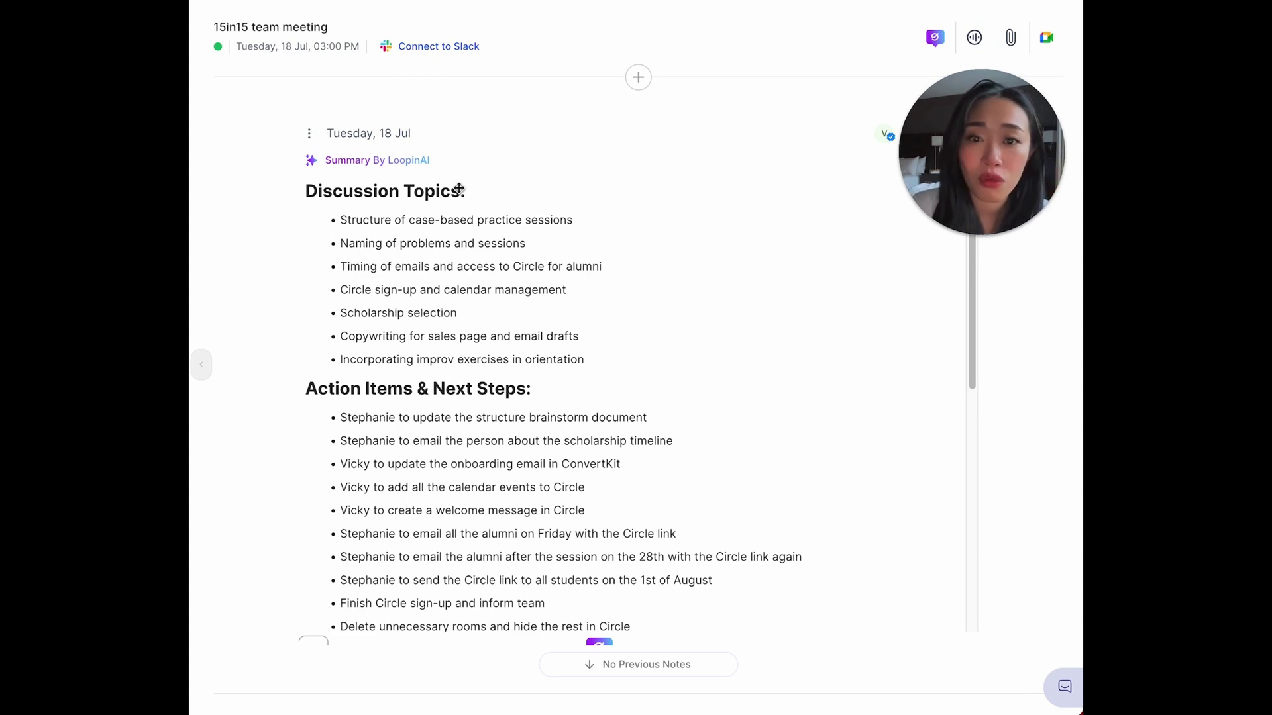
- Scroll through the meeting summary's Discussion Topics, Action Items & Next Steps and Other Notes
{"action": "scroll", "coordinate": [380, 186], "scroll_direction": "down", "scroll_amount": 1}
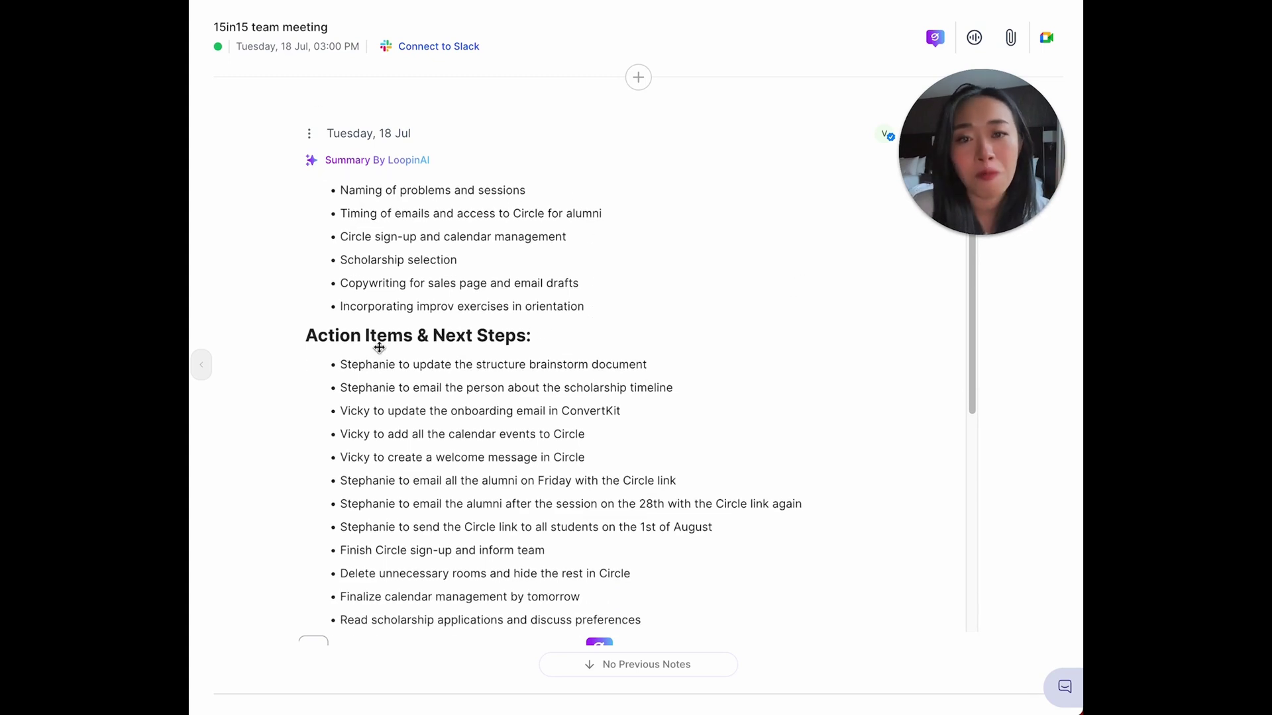
{"action": "scroll", "coordinate": [519, 348], "scroll_direction": "down", "scroll_amount": 6}
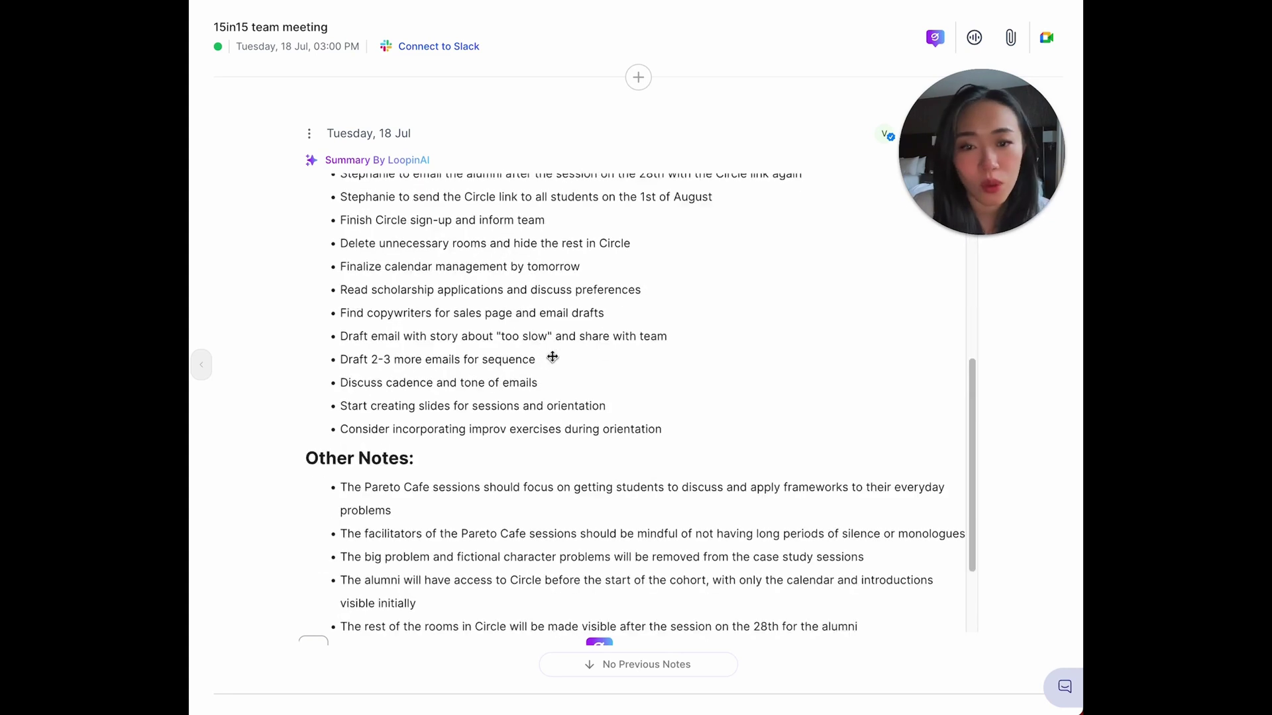
{"action": "scroll", "coordinate": [552, 358], "scroll_direction": "down", "scroll_amount": 2}
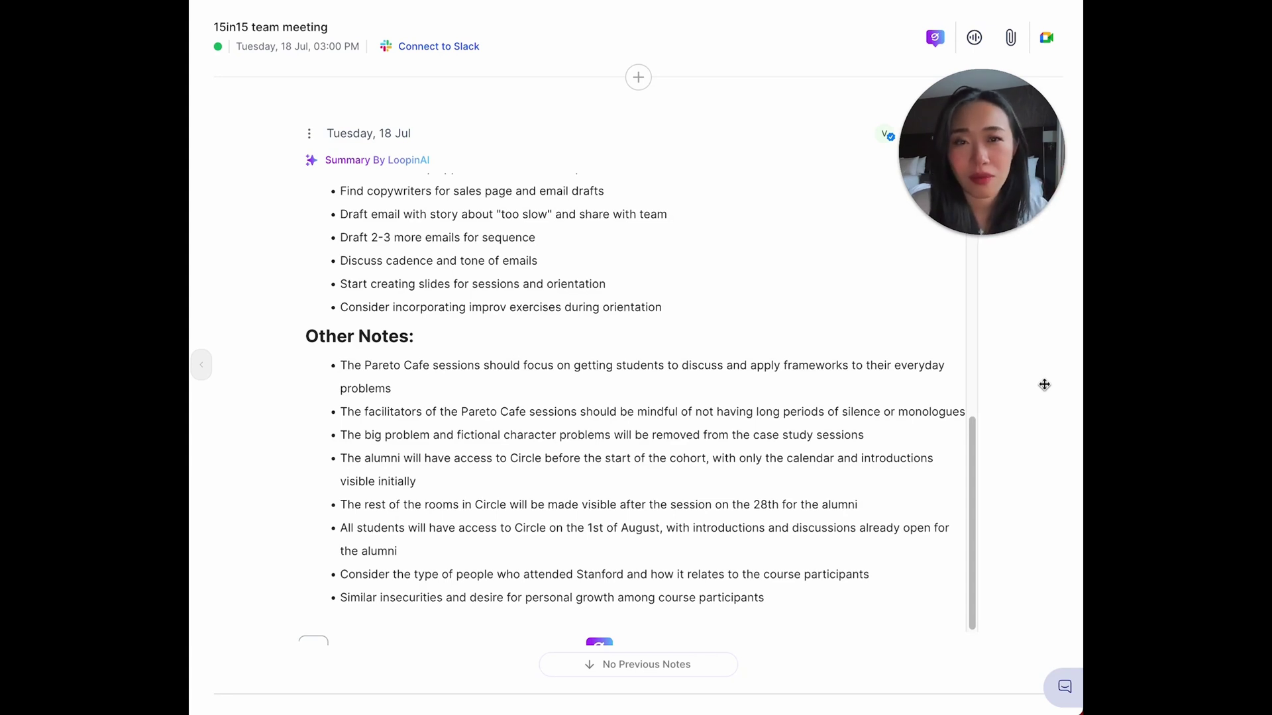
{"action": "scroll", "coordinate": [1022, 400], "scroll_direction": "down", "scroll_amount": 1}
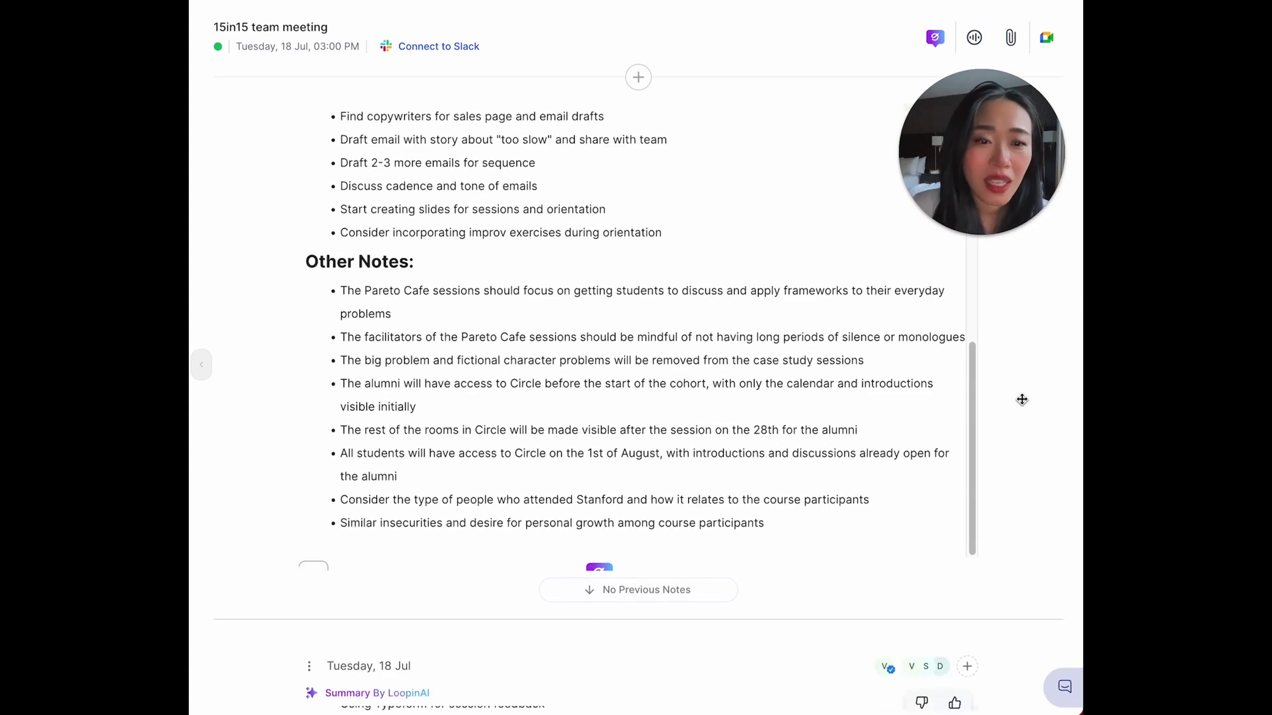
{"action": "scroll", "coordinate": [1022, 399], "scroll_direction": "down", "scroll_amount": 10}
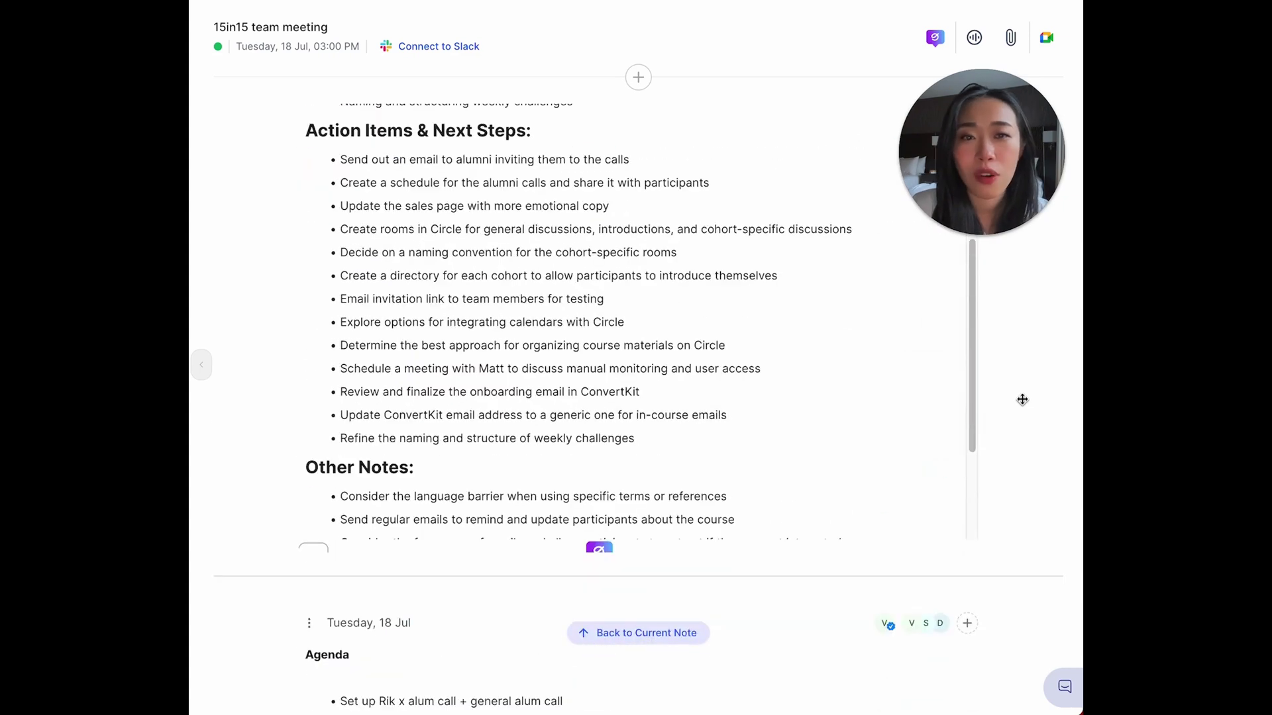
{"action": "scroll", "coordinate": [1023, 401], "scroll_direction": "down", "scroll_amount": 15}
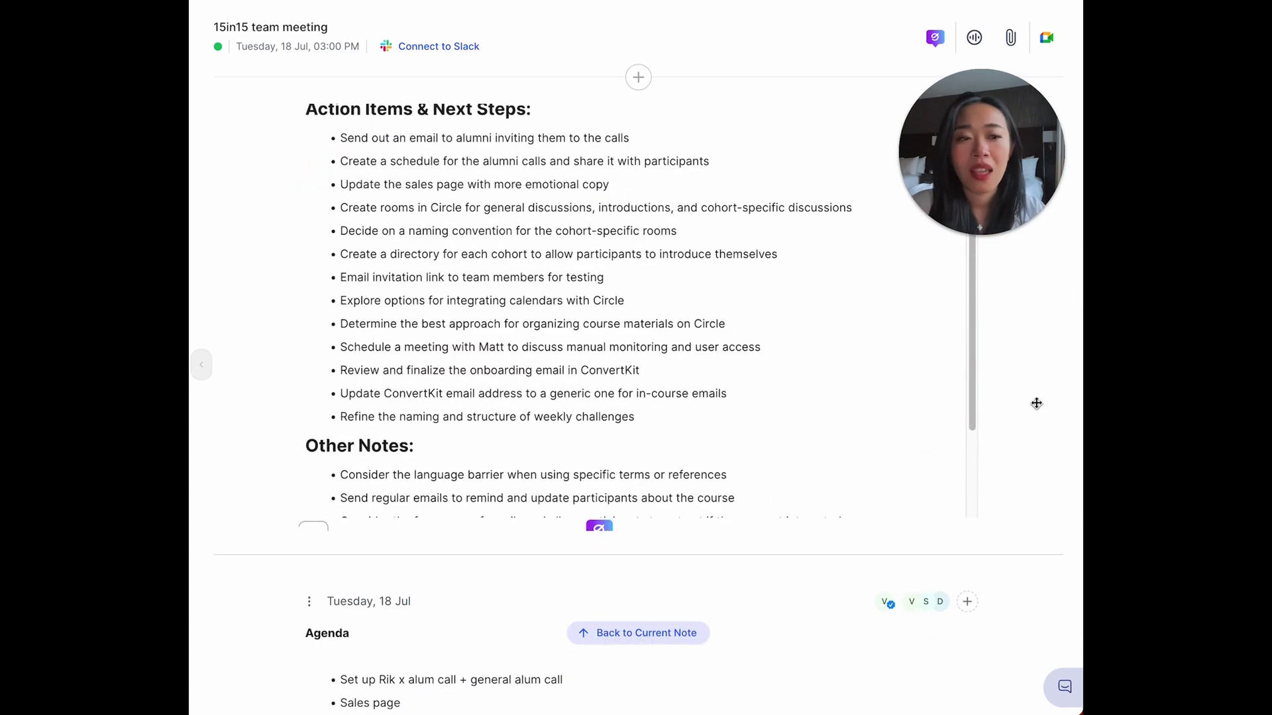
{"action": "scroll", "coordinate": [1038, 404], "scroll_direction": "up", "scroll_amount": 1}
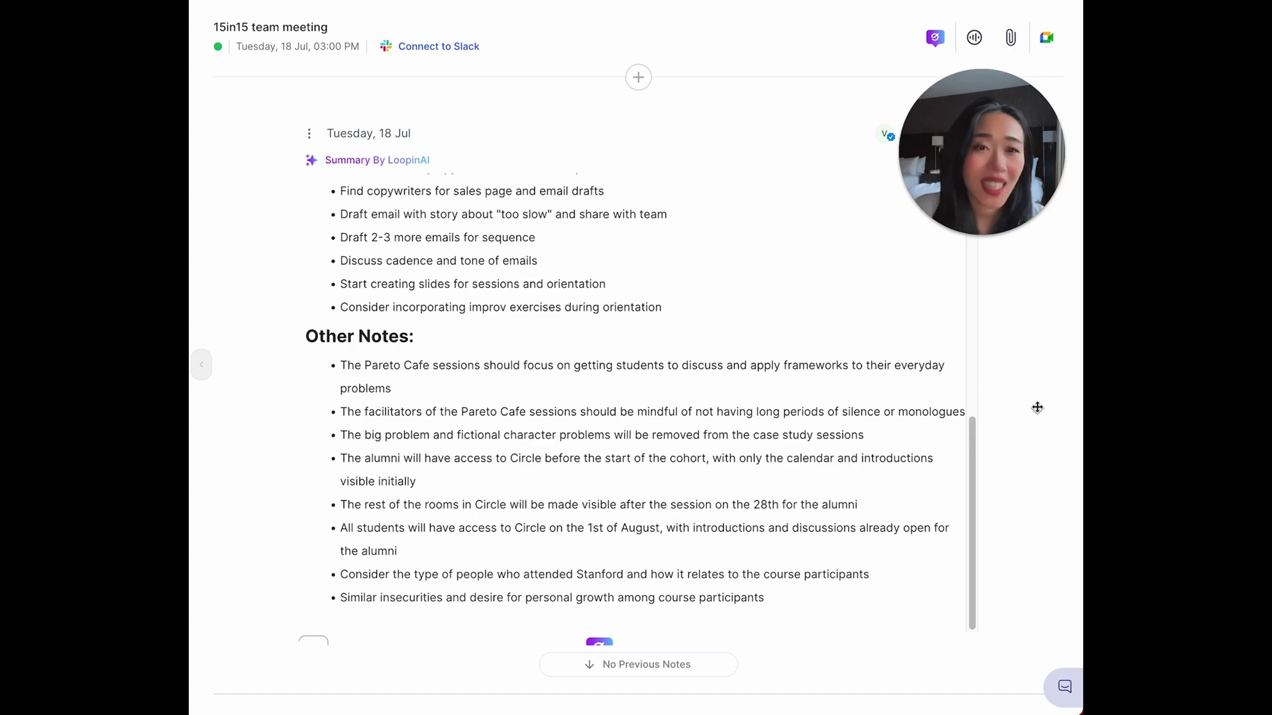
- Open the meeting assistant chat beside the notes and look over the earlier alumni-email question
{"action": "left_click", "coordinate": [935, 39]}
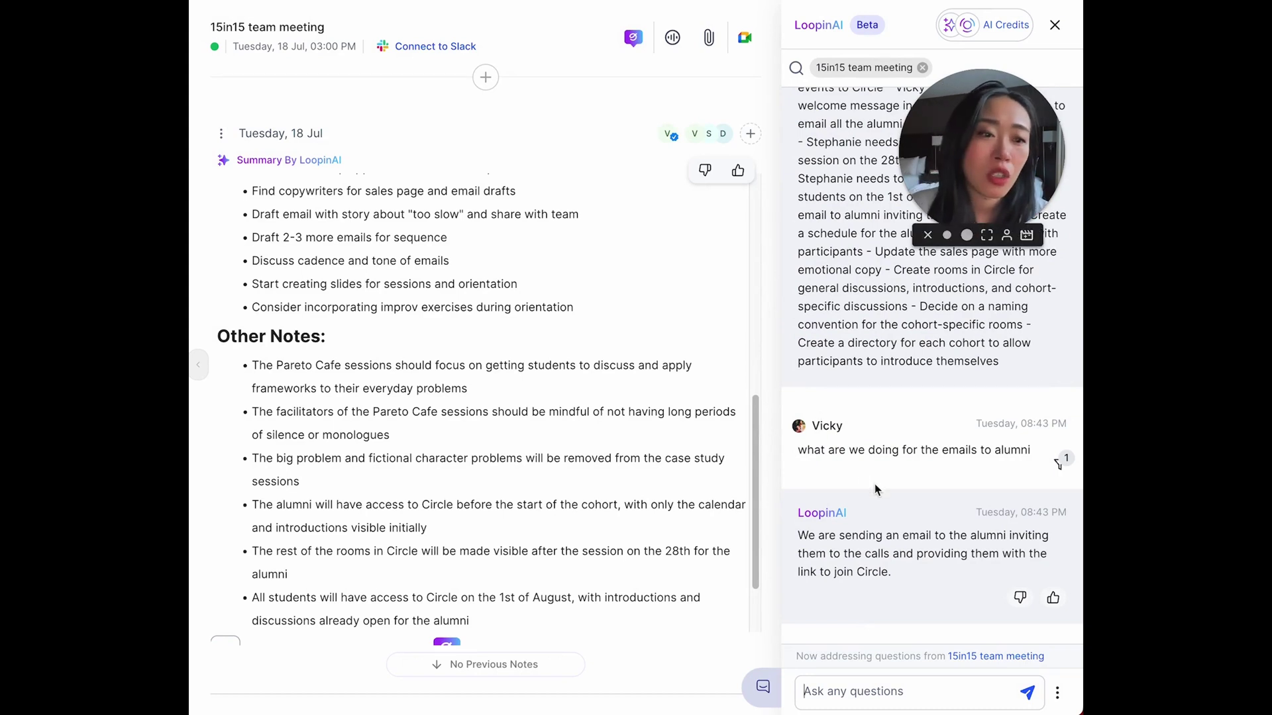
{"action": "triple_click", "coordinate": [973, 457]}
{"action": "left_click", "coordinate": [973, 457]}
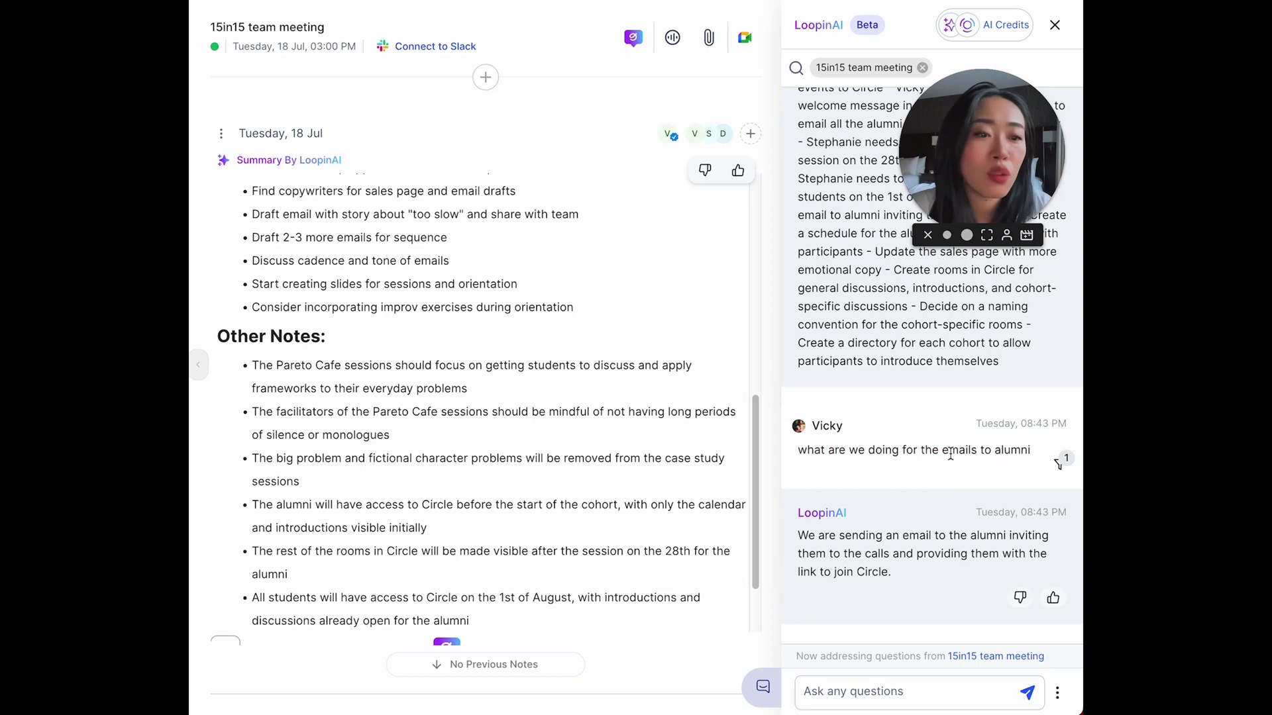
- Ask the assistant for a teammate's next actions, then remove the 15in15 team meeting filter
{"action": "left_click", "coordinate": [882, 689]}
{"action": "type", "text": "what are the "}
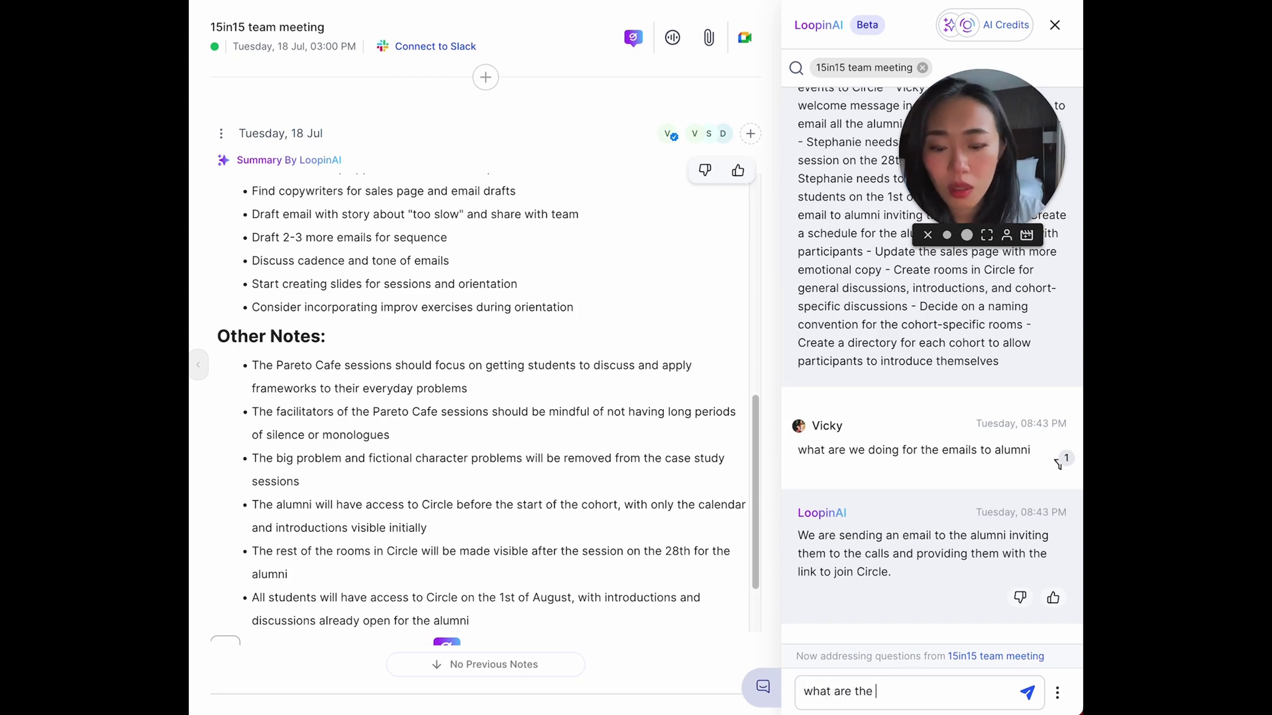
{"action": "type", "text": "next actions for Vicky?"}
{"action": "key", "text": "Return"}
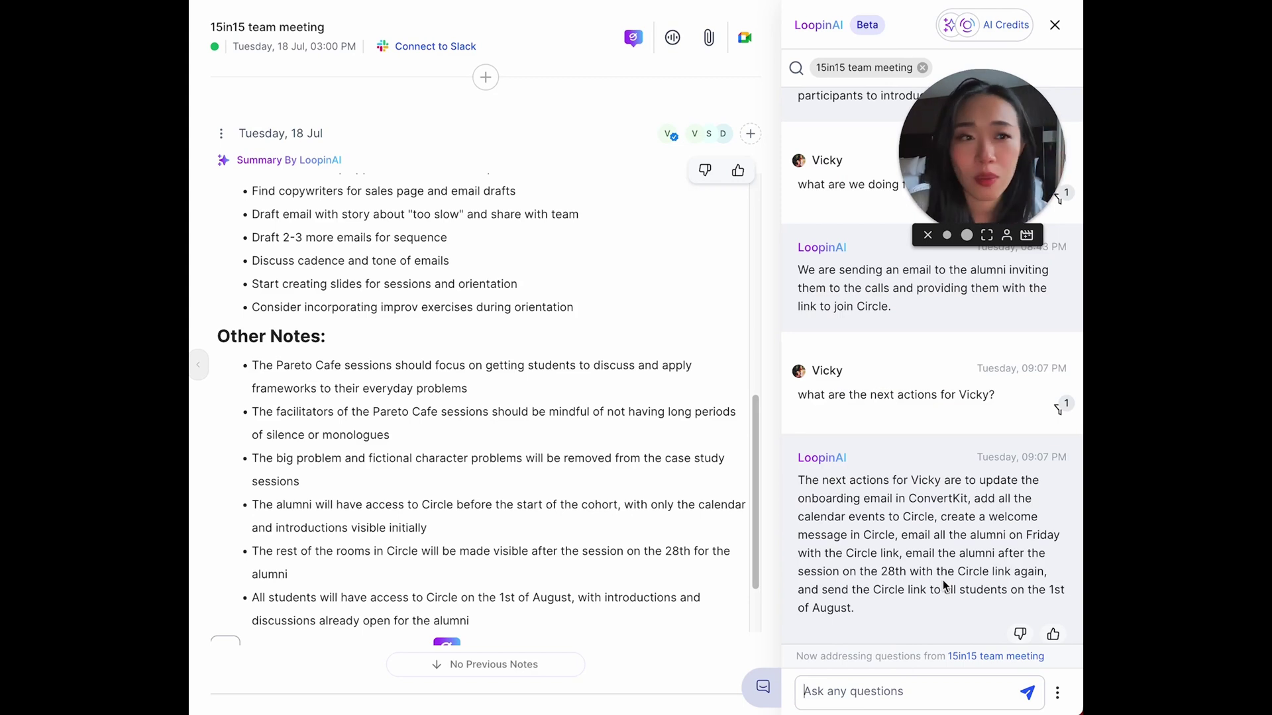
{"action": "left_click", "coordinate": [922, 68]}
{"action": "left_click", "coordinate": [876, 66]}
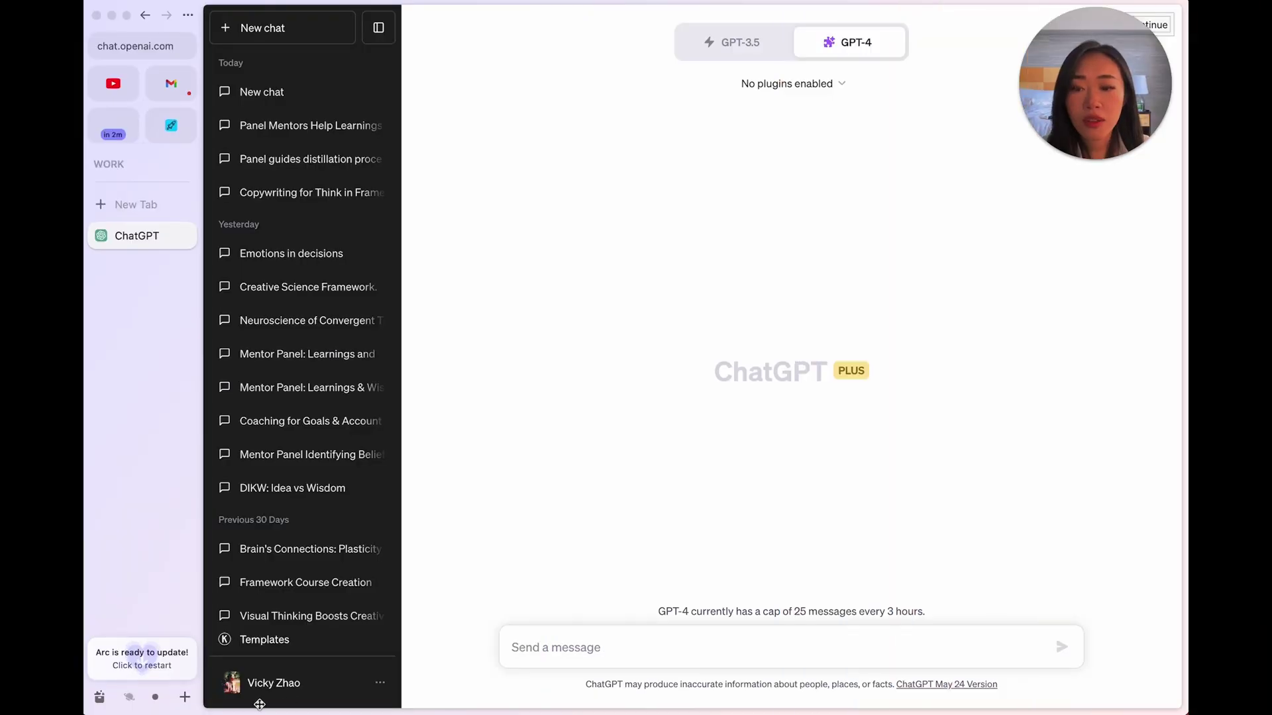
- Check the current subscription plan details from the account menu
{"action": "left_click", "coordinate": [295, 692]}
{"action": "left_click", "coordinate": [296, 528]}
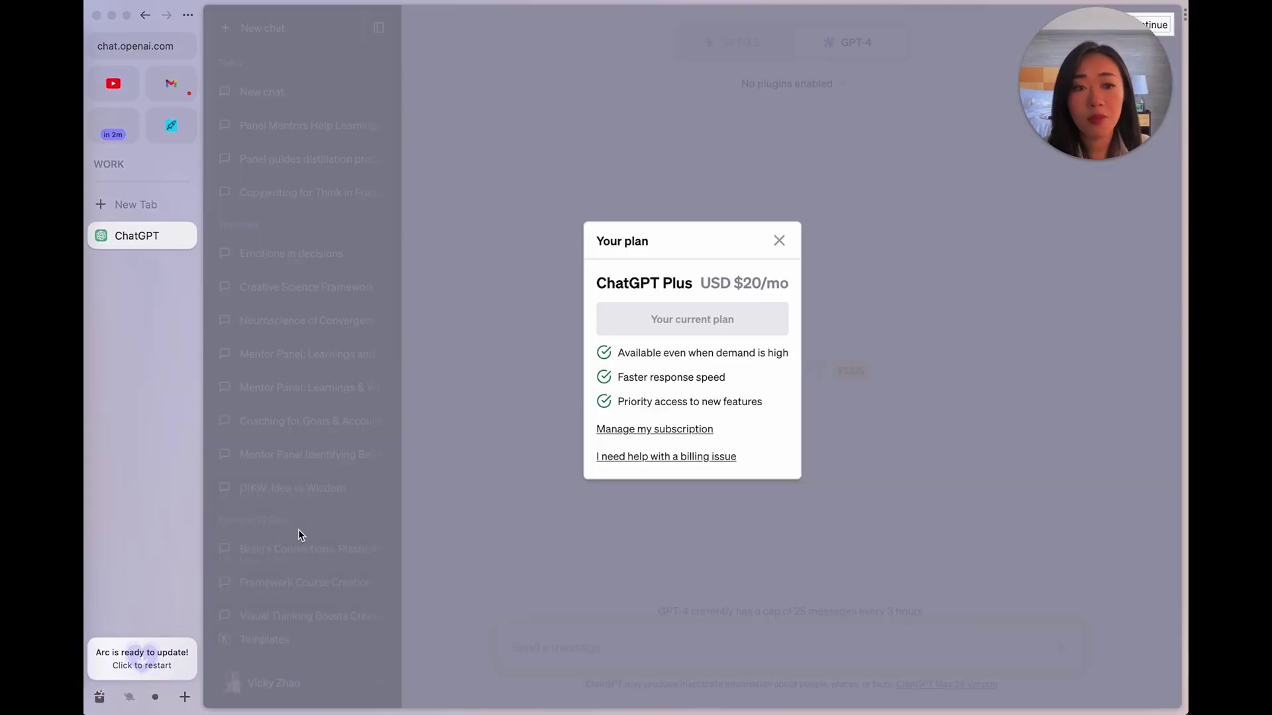
{"action": "left_click", "coordinate": [781, 241]}
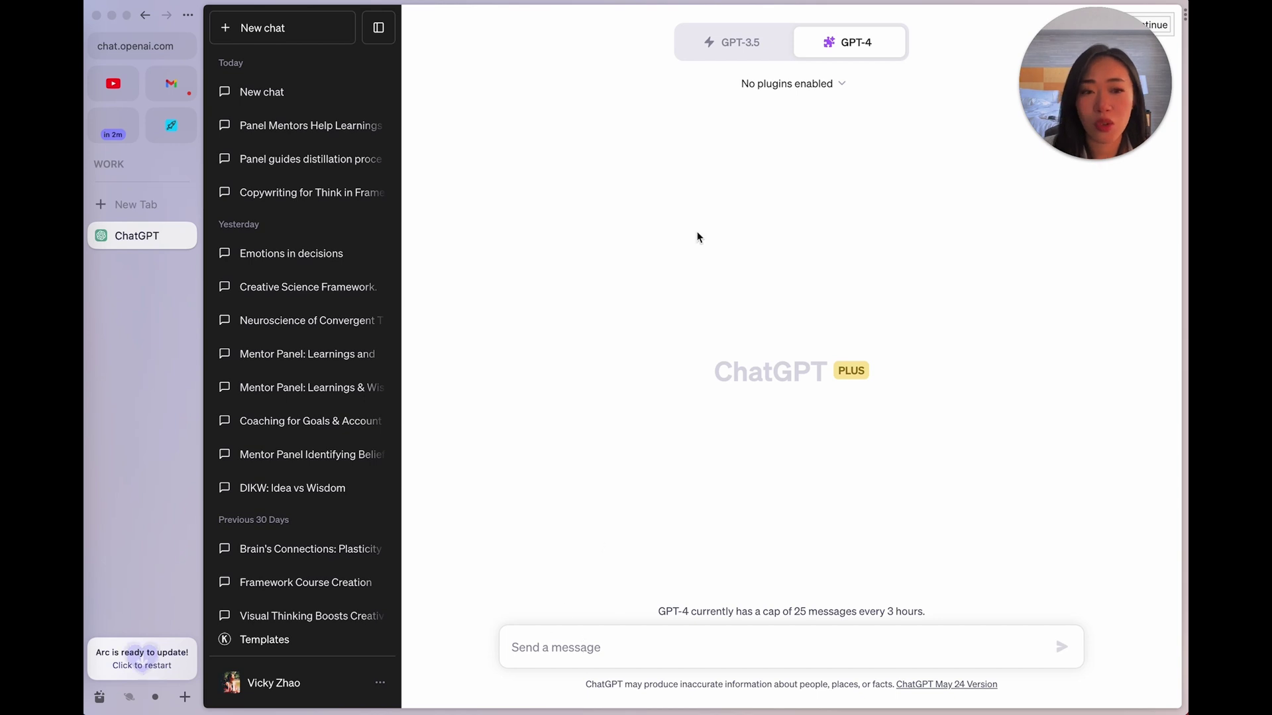
- Enable the Science, ChatWithPDF and Show Me Diagrams plugins for the new GPT-4 chat
{"action": "left_click", "coordinate": [826, 84]}
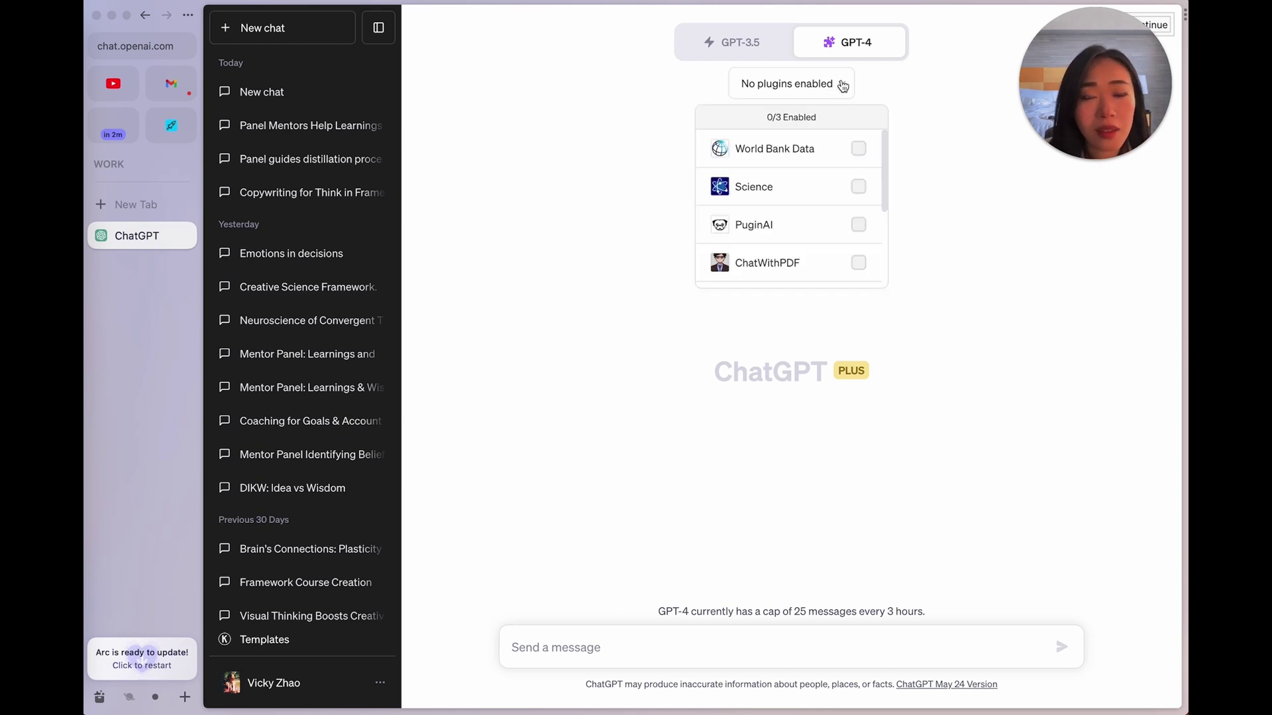
{"action": "left_click", "coordinate": [857, 188]}
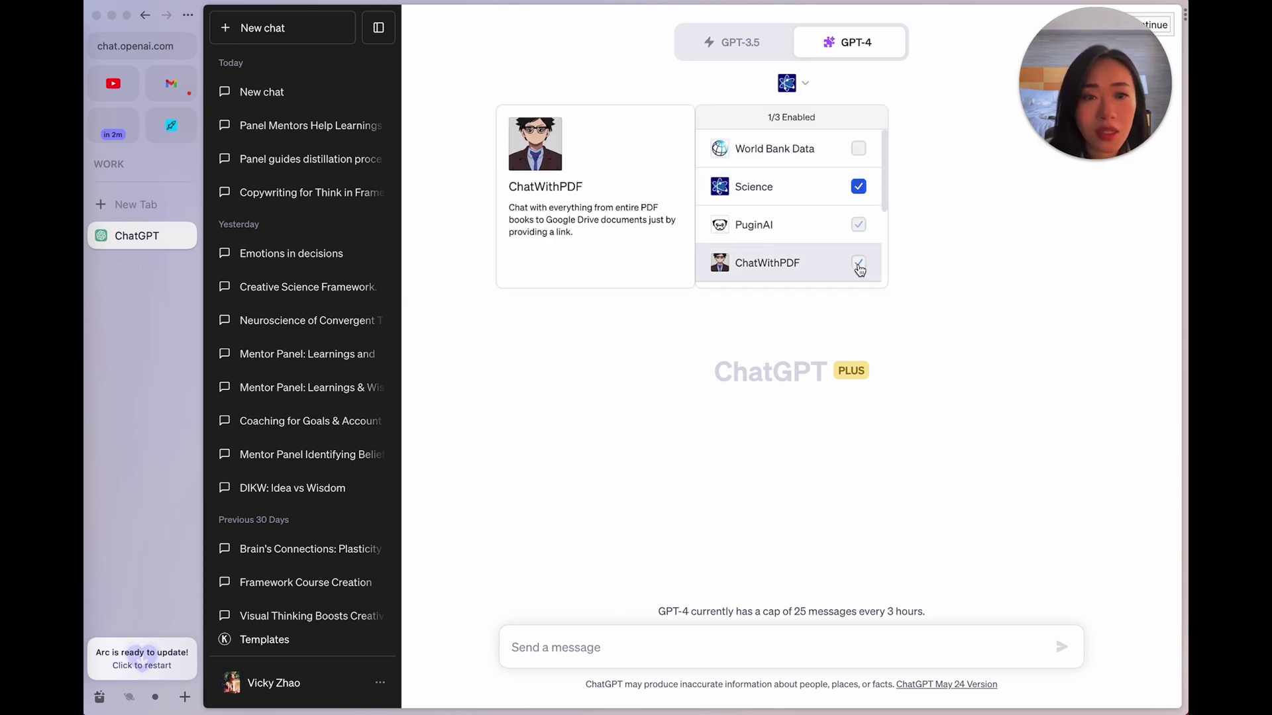
{"action": "left_click", "coordinate": [858, 263]}
{"action": "scroll", "coordinate": [802, 264], "scroll_direction": "down", "scroll_amount": 2}
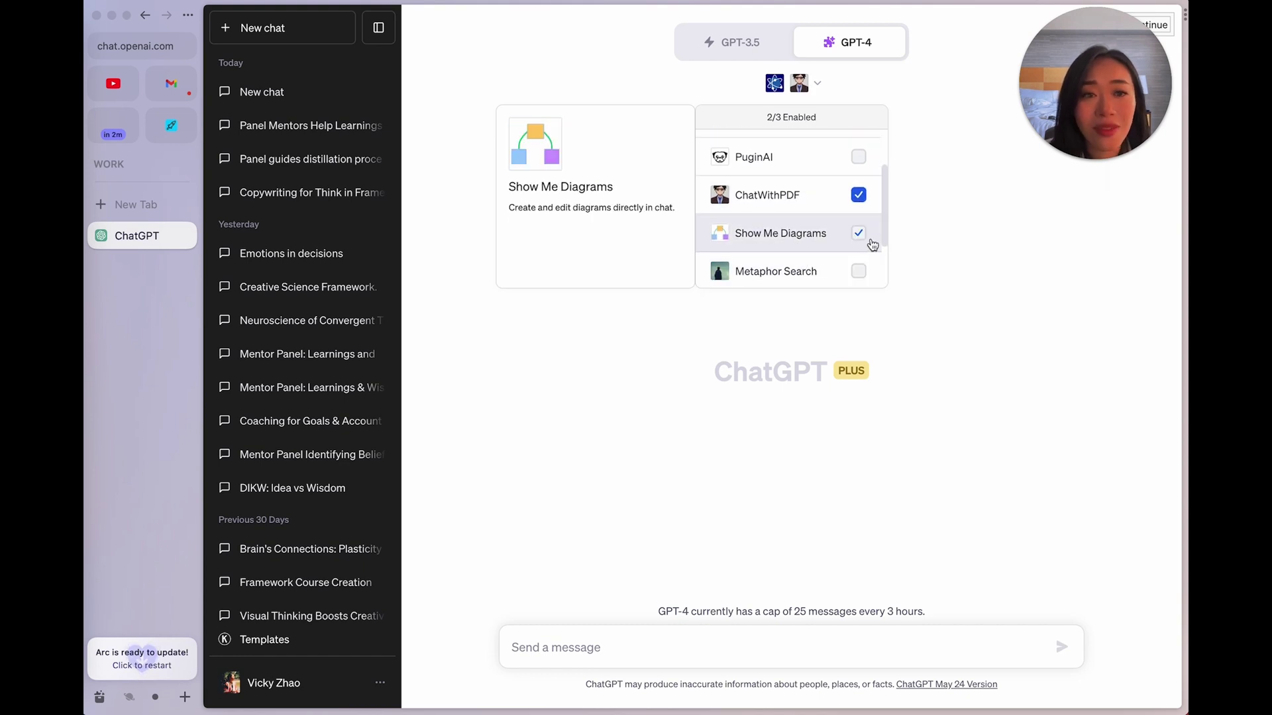
{"action": "left_click", "coordinate": [859, 233]}
{"action": "left_click", "coordinate": [1053, 344]}
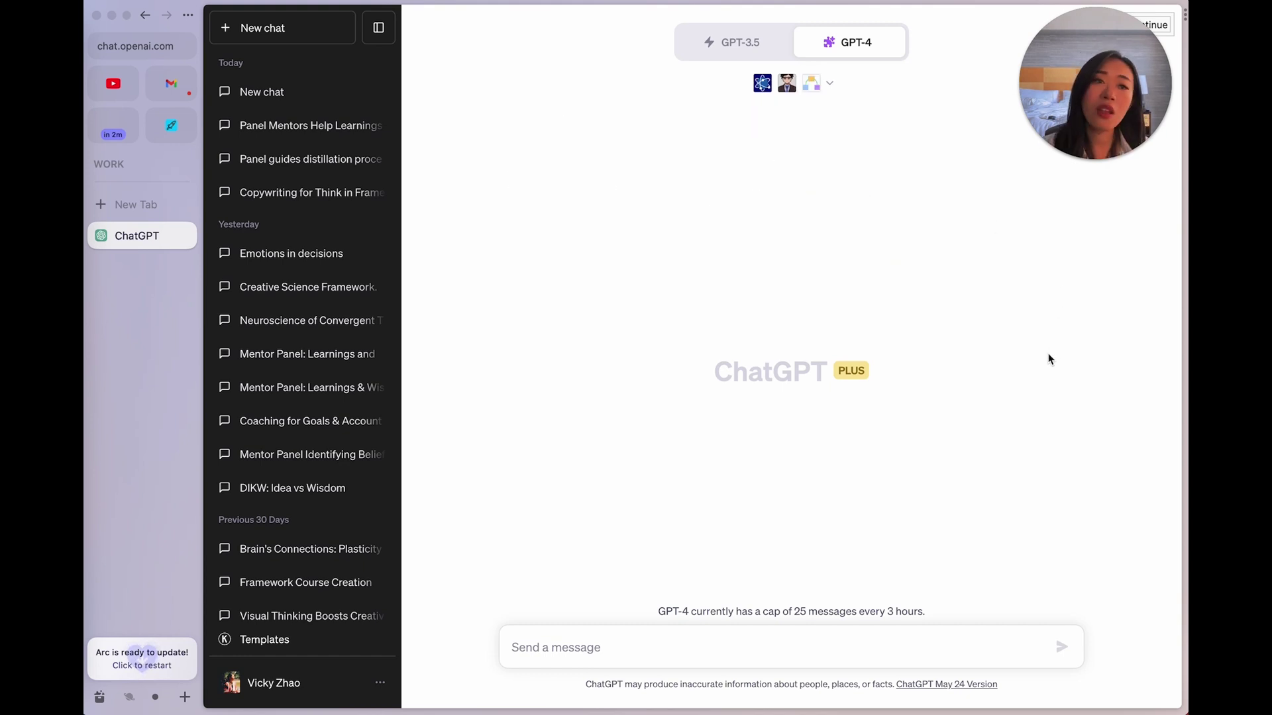
{"action": "left_click", "coordinate": [611, 645]}
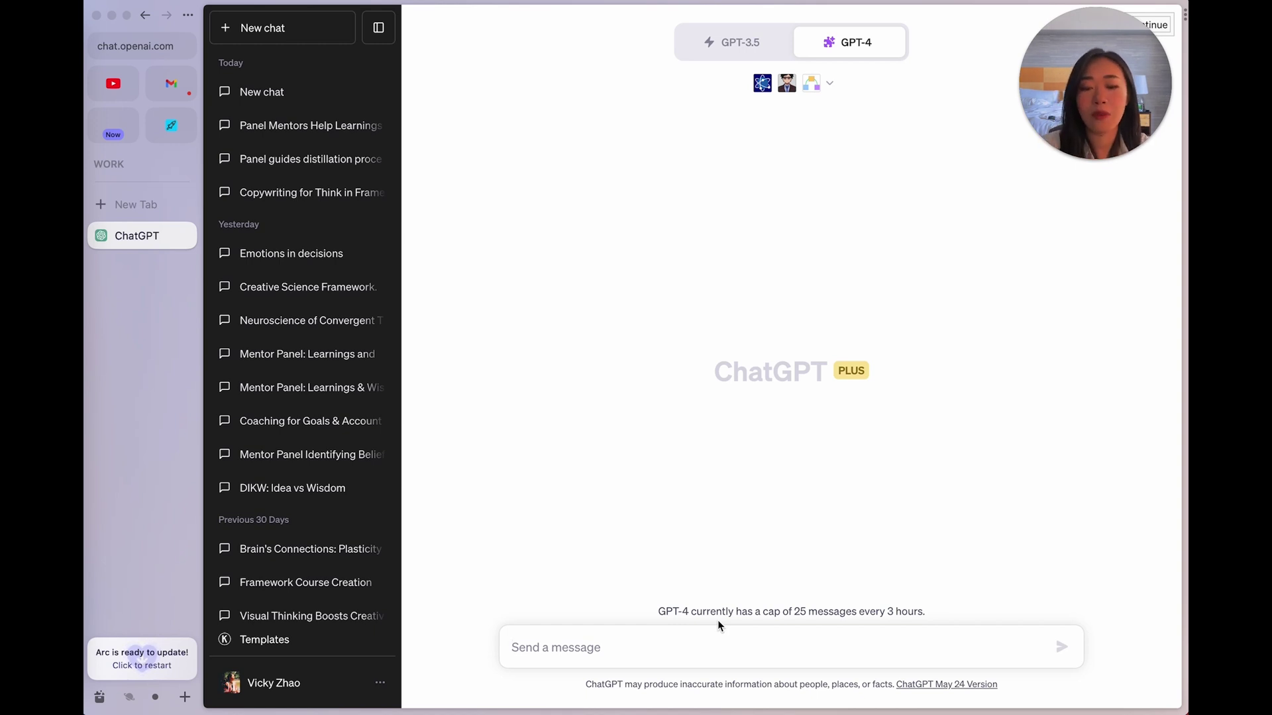
- Paste the prepared decision-scientist prompt and add a line break after the PDF link
{"action": "type", "text": "You are a decision scientist and multidisciplinary educator well versed in frameworks and mental models.  How would you summarize the pdf below and share with students what role does emotions make in decisions. https://scholar.harvard.edu/files/jenniferlerner/files/emotion_and_decision_making.pdf Also create a visual diagram to show how emotions and decision making connec"}
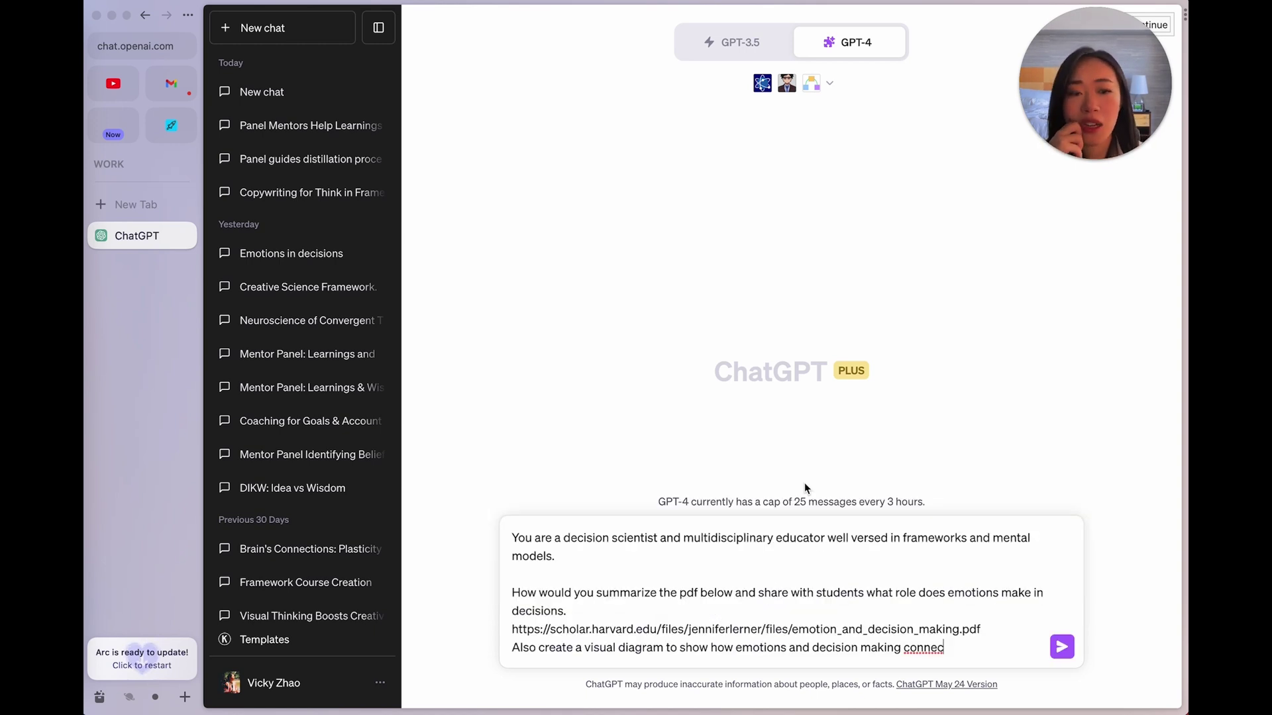
{"action": "left_click", "coordinate": [1003, 630]}
{"action": "key", "text": "shift+Return"}
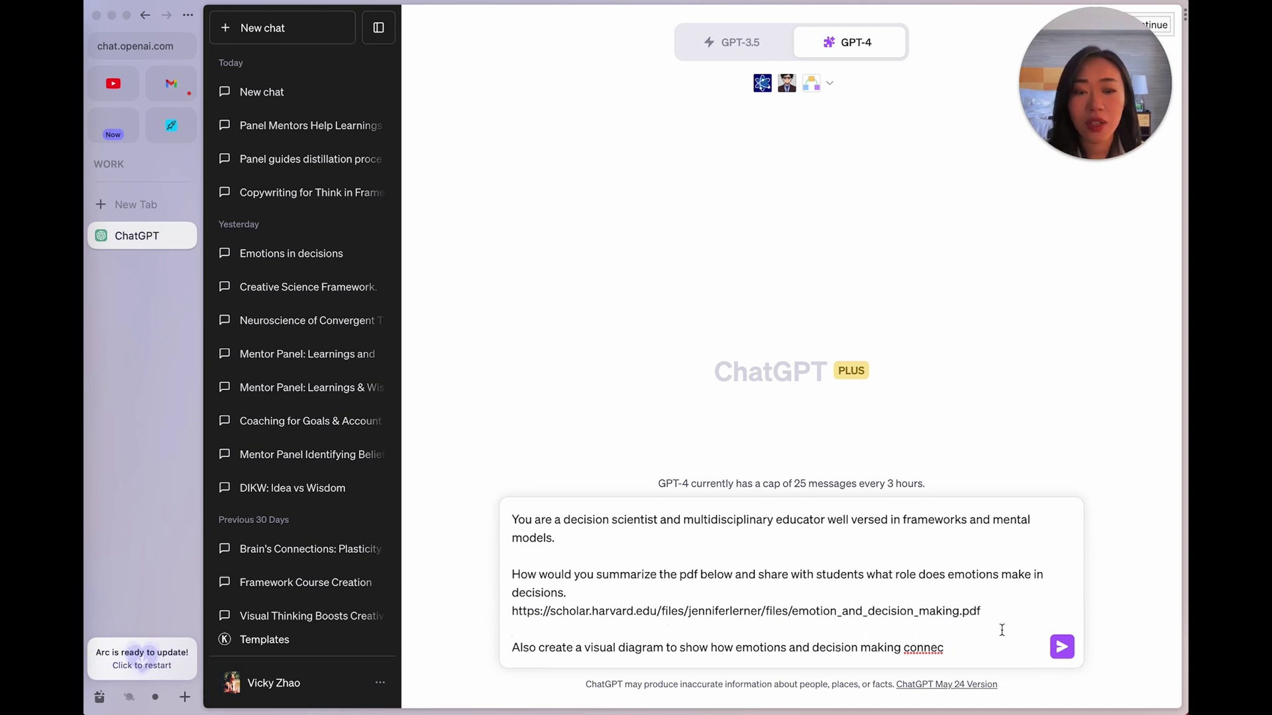
- Skim the emotion_and_decision_making.pdf from its link, then return to the drafted chat
{"action": "left_click_drag", "start_coordinate": [983, 610], "coordinate": [501, 609]}
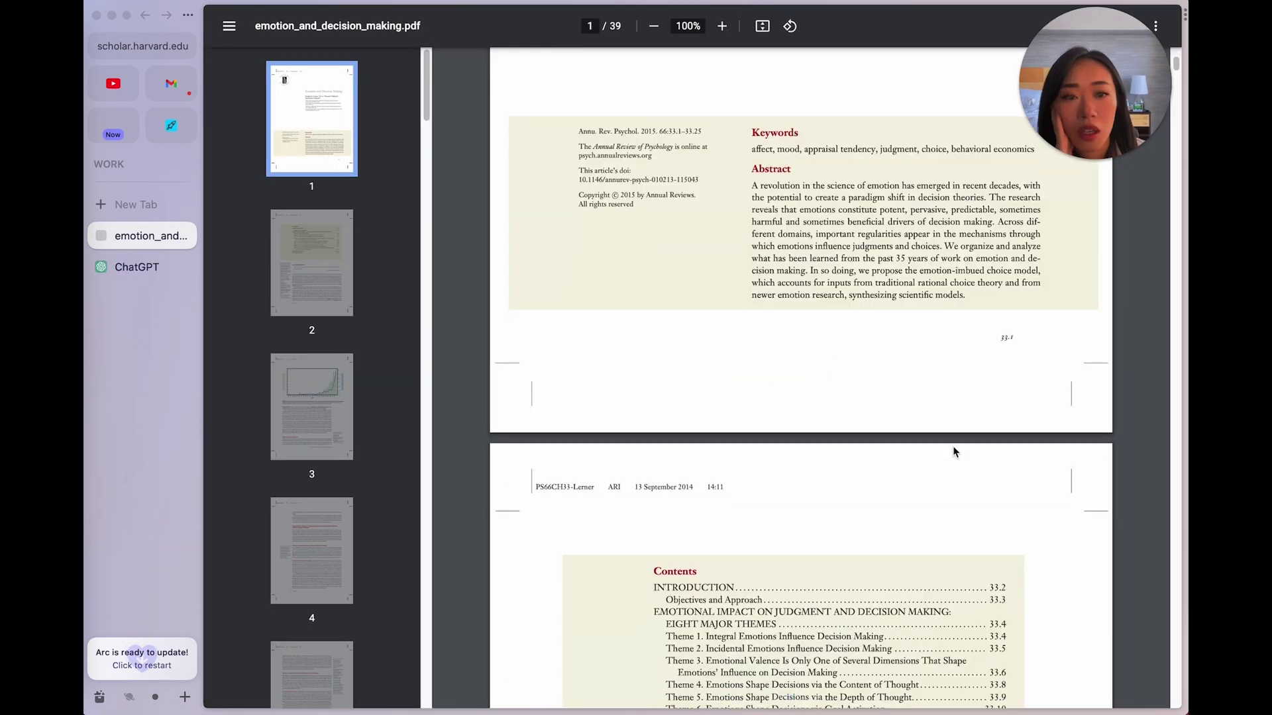
{"action": "scroll", "coordinate": [947, 440], "scroll_direction": "down", "scroll_amount": 15}
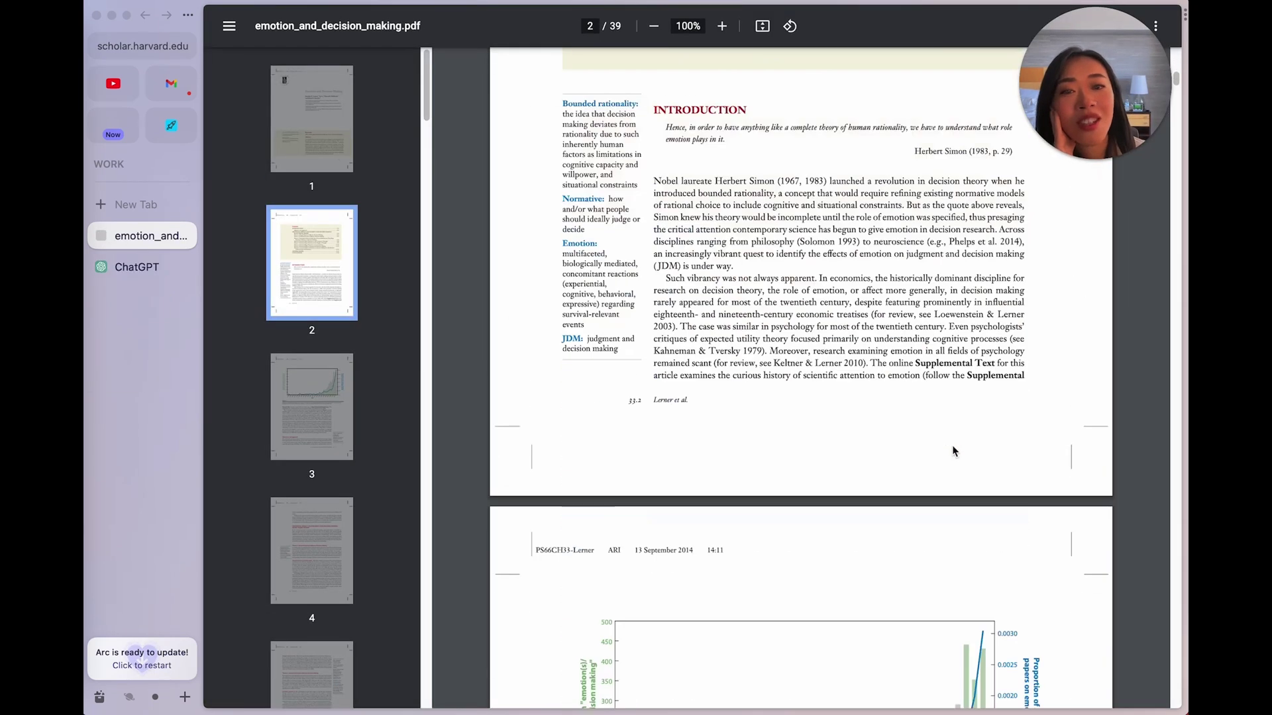
{"action": "scroll", "coordinate": [940, 431], "scroll_direction": "down", "scroll_amount": 20}
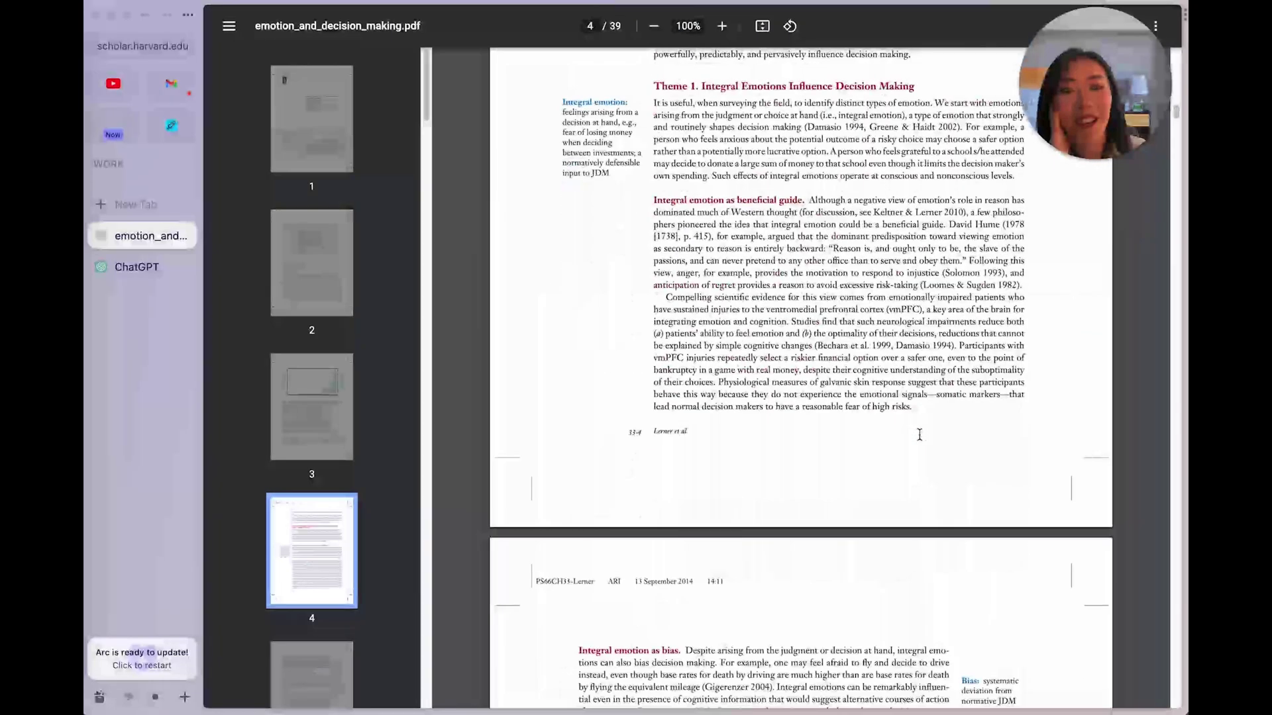
{"action": "scroll", "coordinate": [915, 441], "scroll_direction": "down", "scroll_amount": 20}
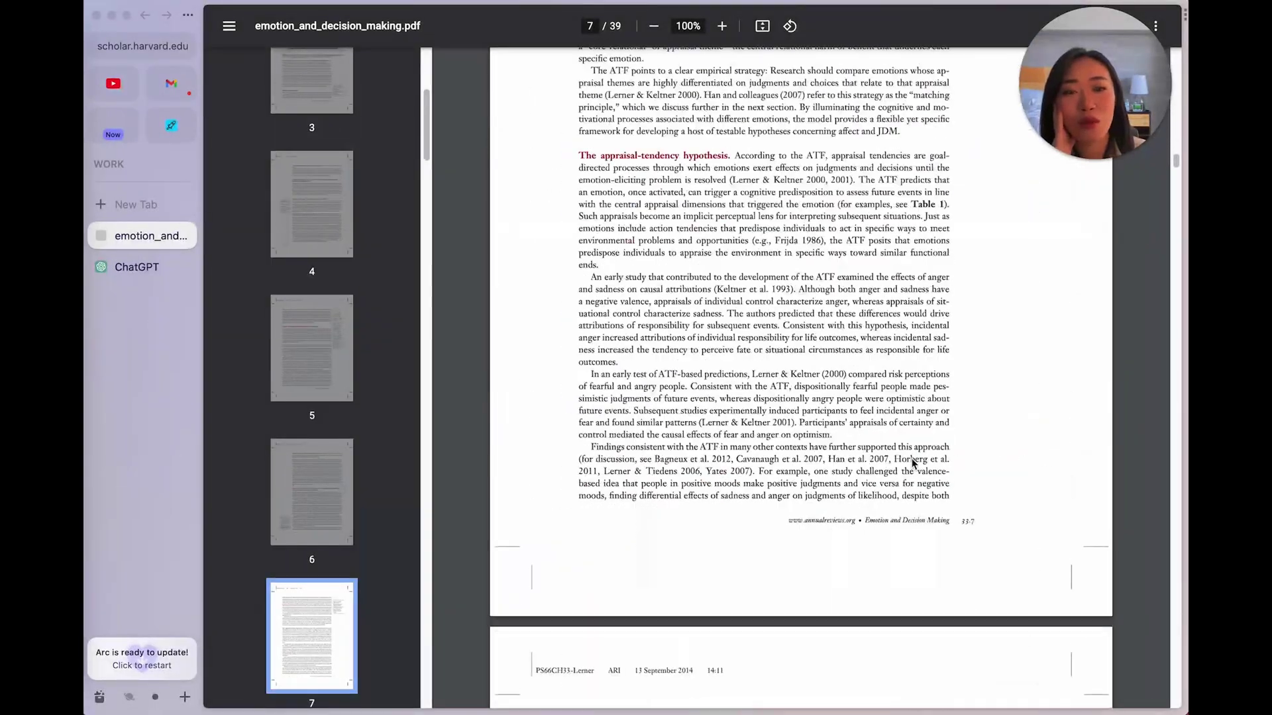
{"action": "scroll", "coordinate": [913, 463], "scroll_direction": "down", "scroll_amount": 20}
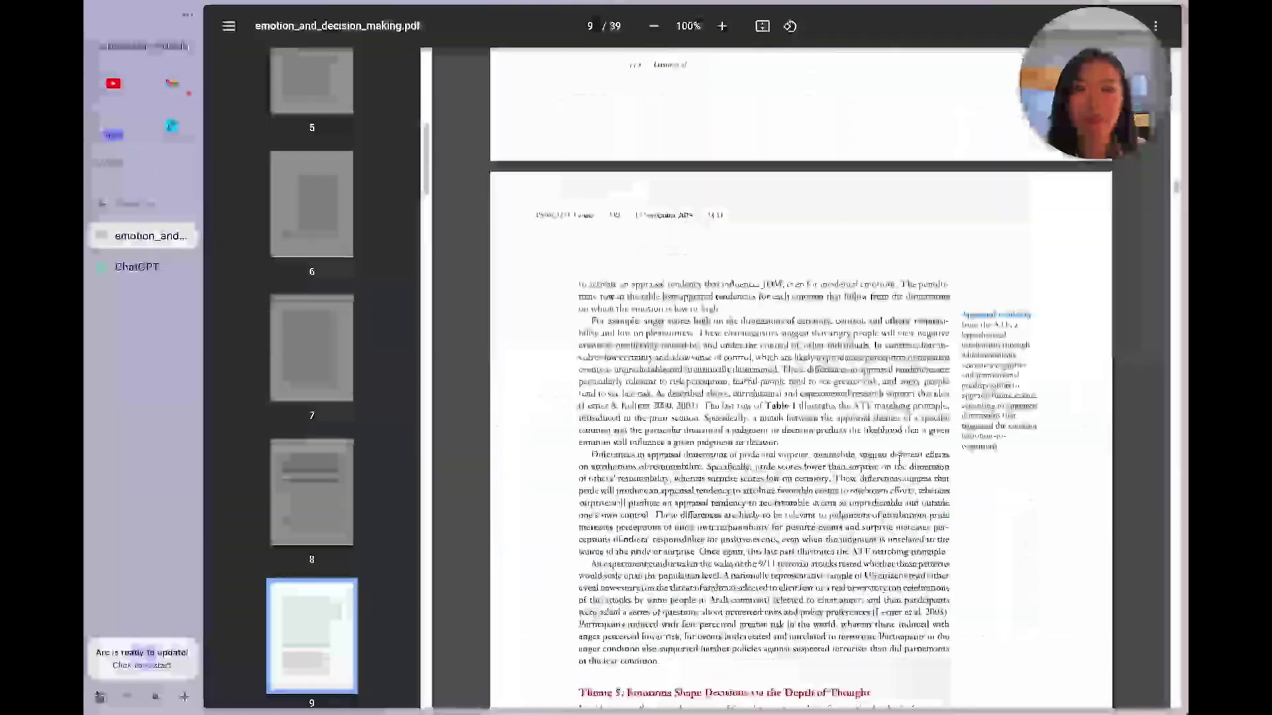
{"action": "scroll", "coordinate": [882, 459], "scroll_direction": "down", "scroll_amount": 7}
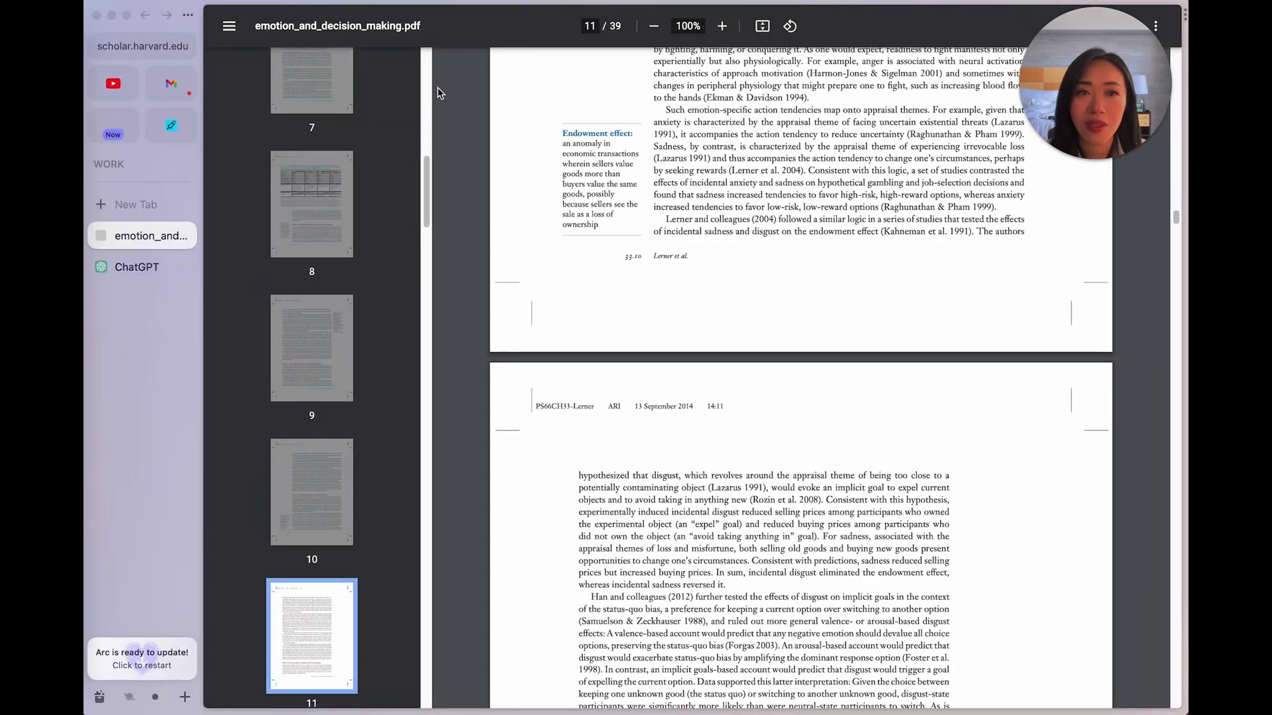
{"action": "left_click", "coordinate": [152, 269]}
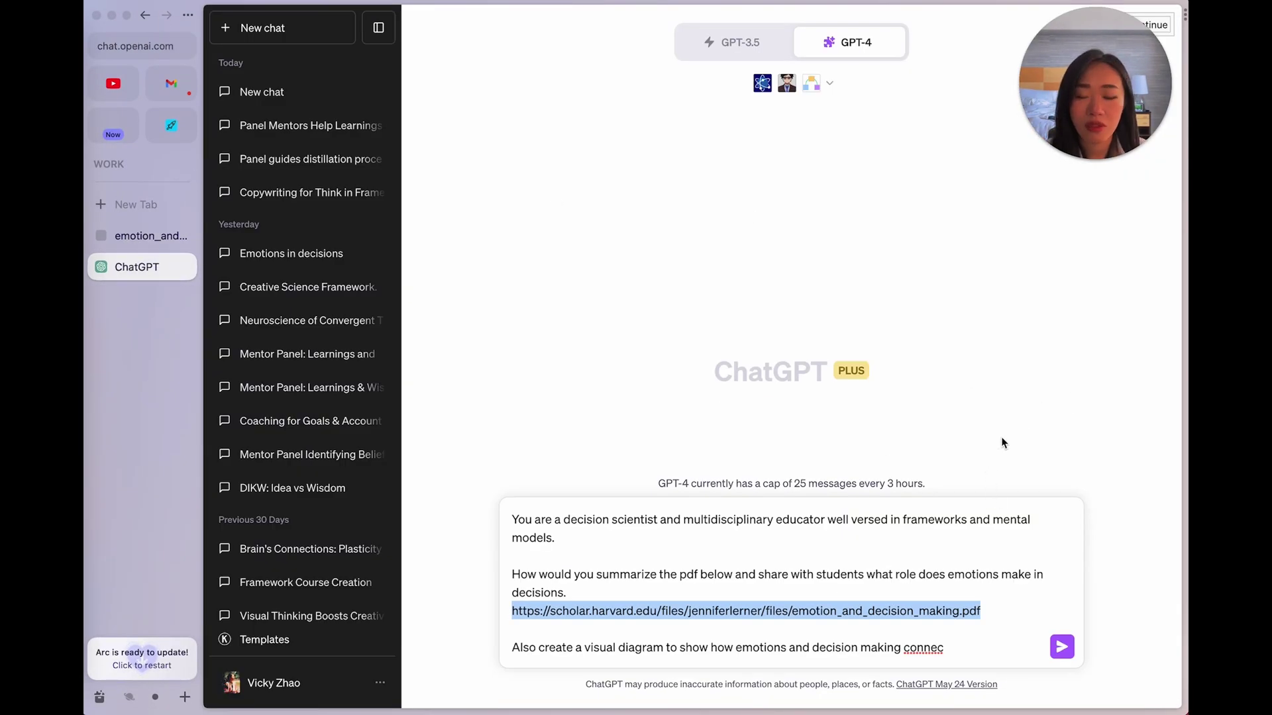
- Replace the unfinished last word with 'are connected' and send the summary-and-diagram prompt
{"action": "left_click", "coordinate": [642, 577]}
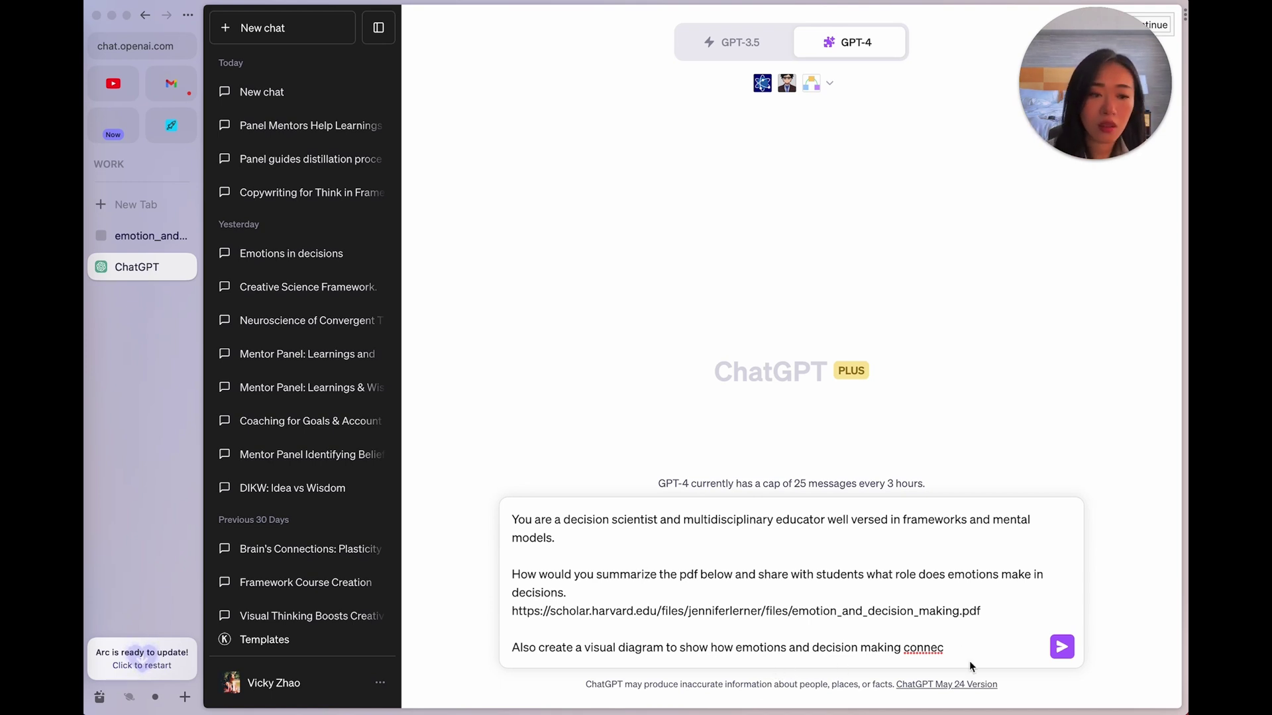
{"action": "key", "text": "BackSpace"}
{"action": "key", "text": "BackSpace"}
{"action": "key", "text": "BackSpace"}
{"action": "key", "text": "BackSpace"}
{"action": "key", "text": "BackSpace"}
{"action": "key", "text": "BackSpace"}
{"action": "type", "text": "are connected"}
{"action": "key", "text": "Return"}
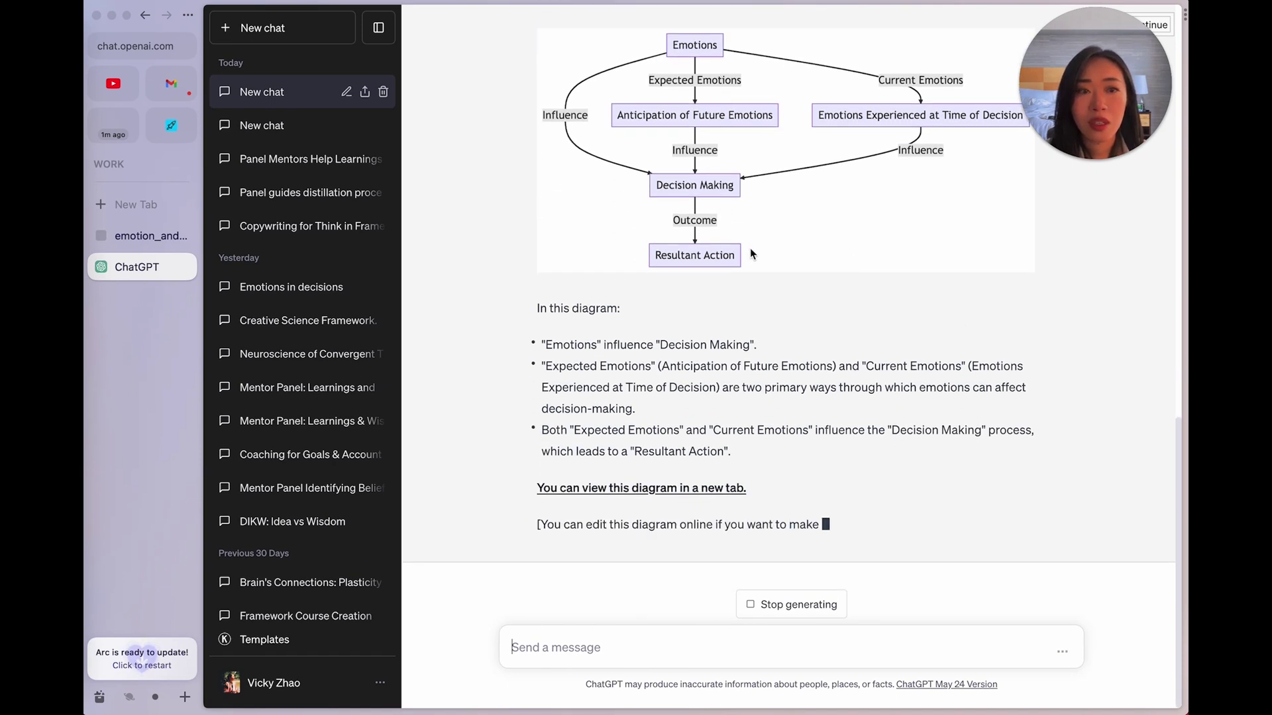
- Read the six-point PDF summary, then scroll down to the Mermaid diagram explanation
{"action": "scroll", "coordinate": [766, 290], "scroll_direction": "up", "scroll_amount": 3}
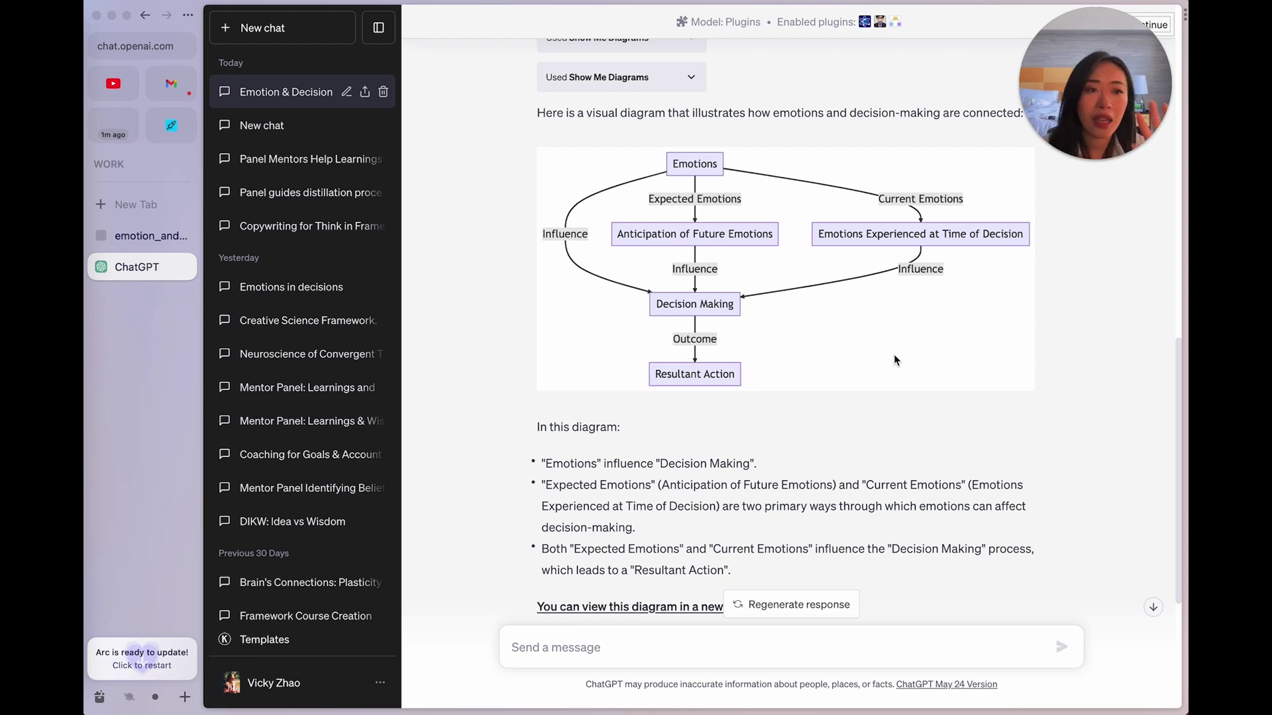
{"action": "scroll", "coordinate": [892, 367], "scroll_direction": "up", "scroll_amount": 10}
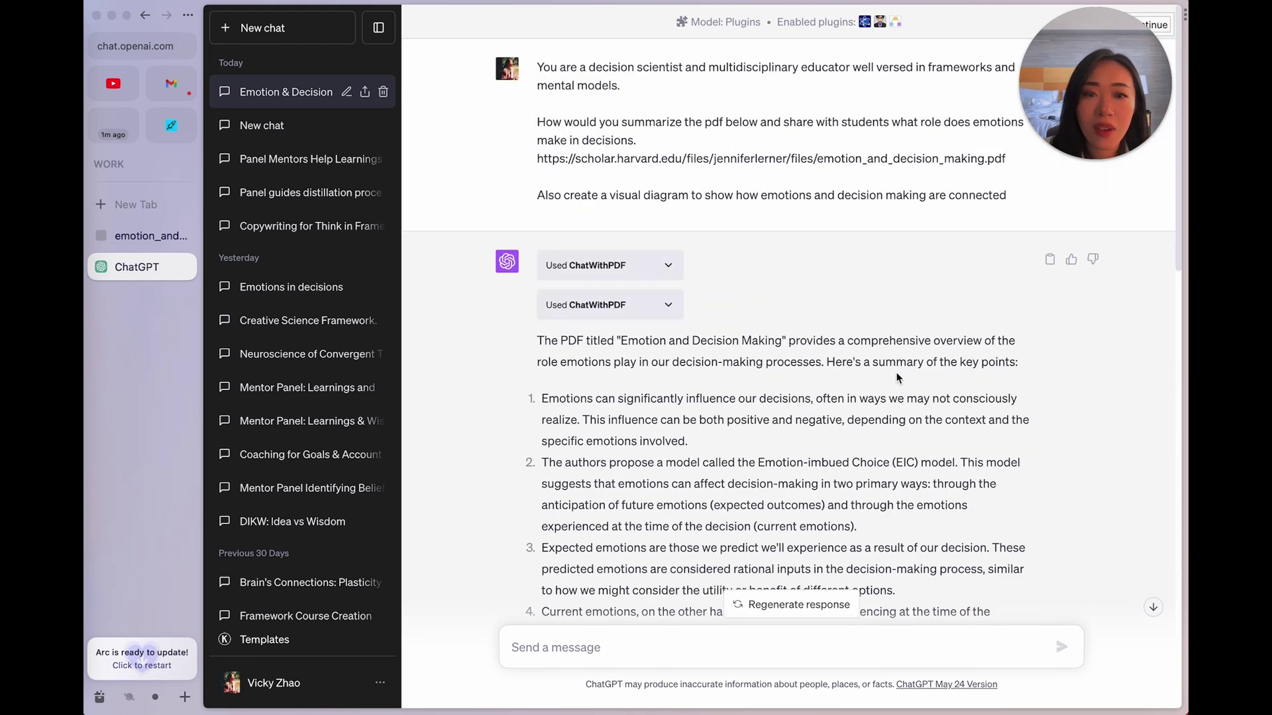
{"action": "left_click_drag", "start_coordinate": [541, 102], "coordinate": [1026, 585]}
{"action": "left_click", "coordinate": [1023, 579]}
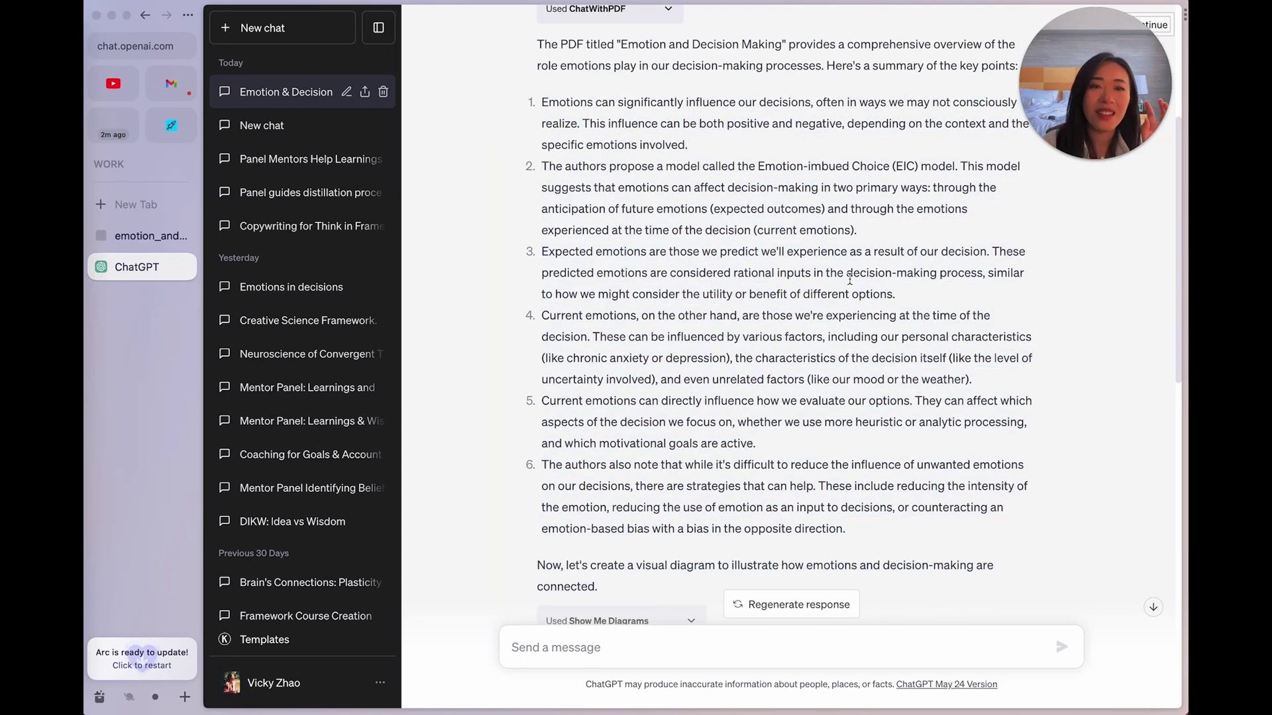
{"action": "scroll", "coordinate": [867, 338], "scroll_direction": "down", "scroll_amount": 10}
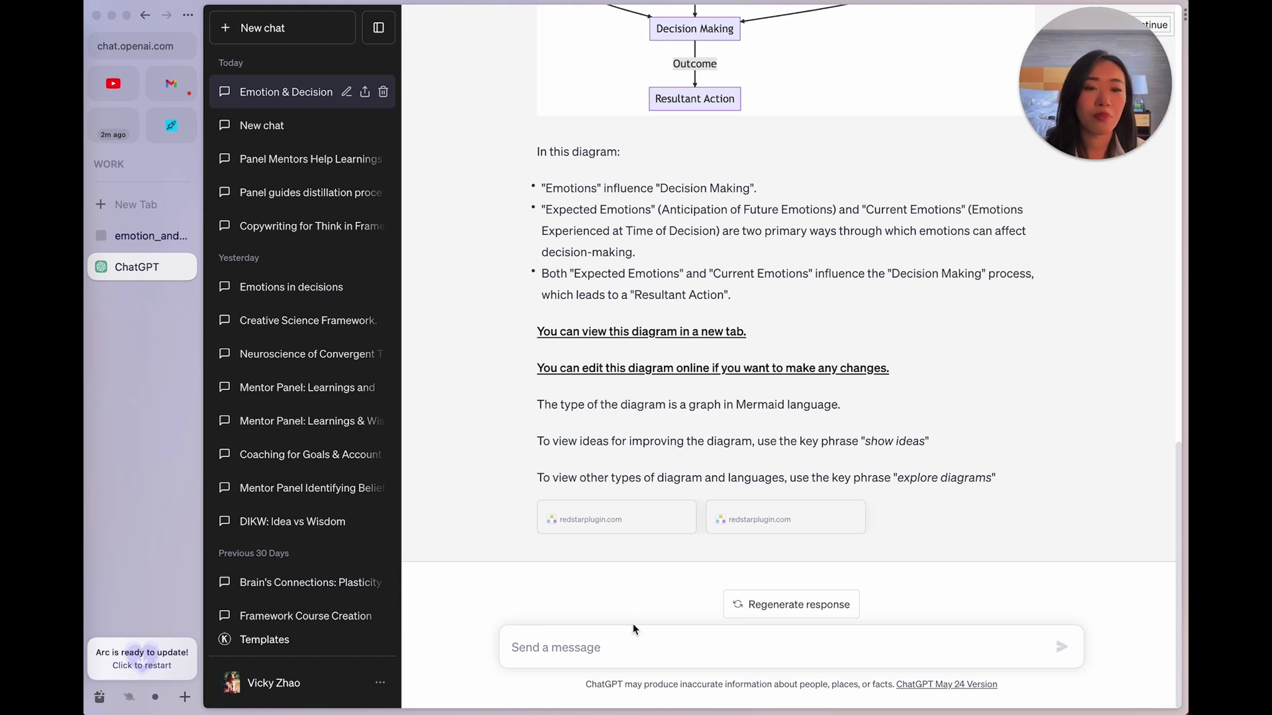
- Ask the Science plugin for credible studies on how emotions affect decision making
{"action": "left_click", "coordinate": [622, 648]}
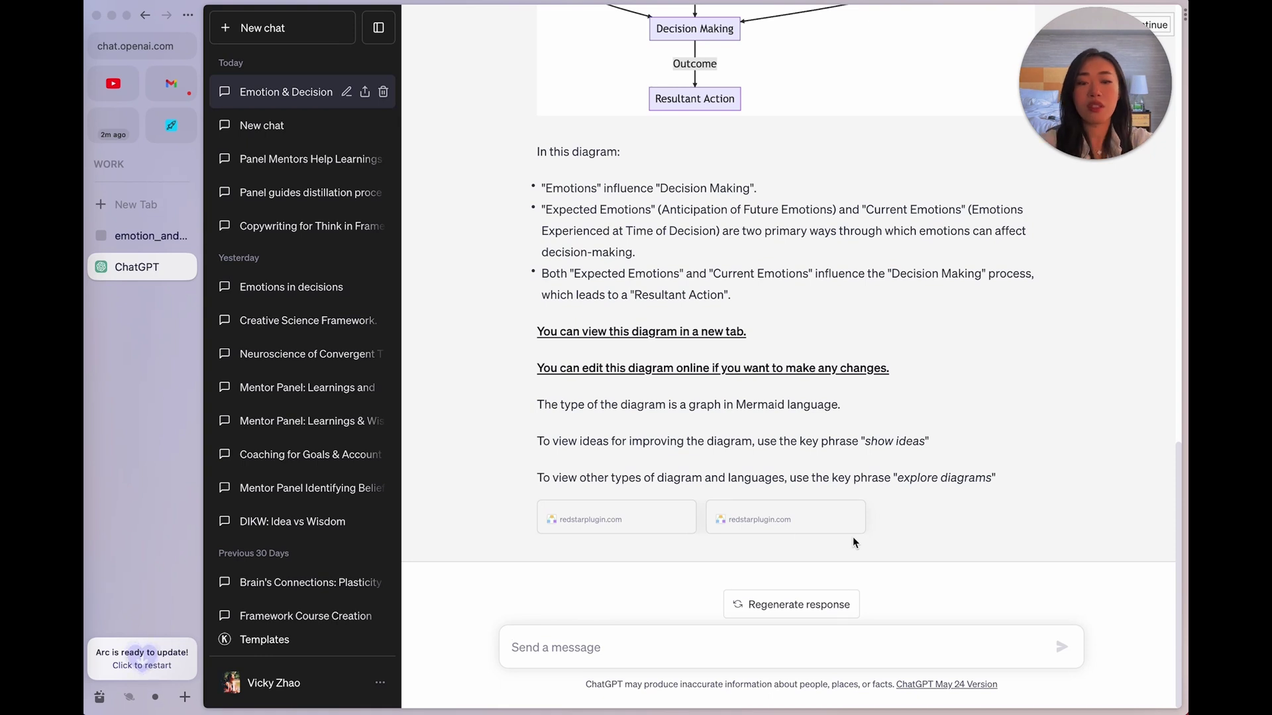
{"action": "type", "text": "Use the plugin Science to pull other credible scientific studies o"}
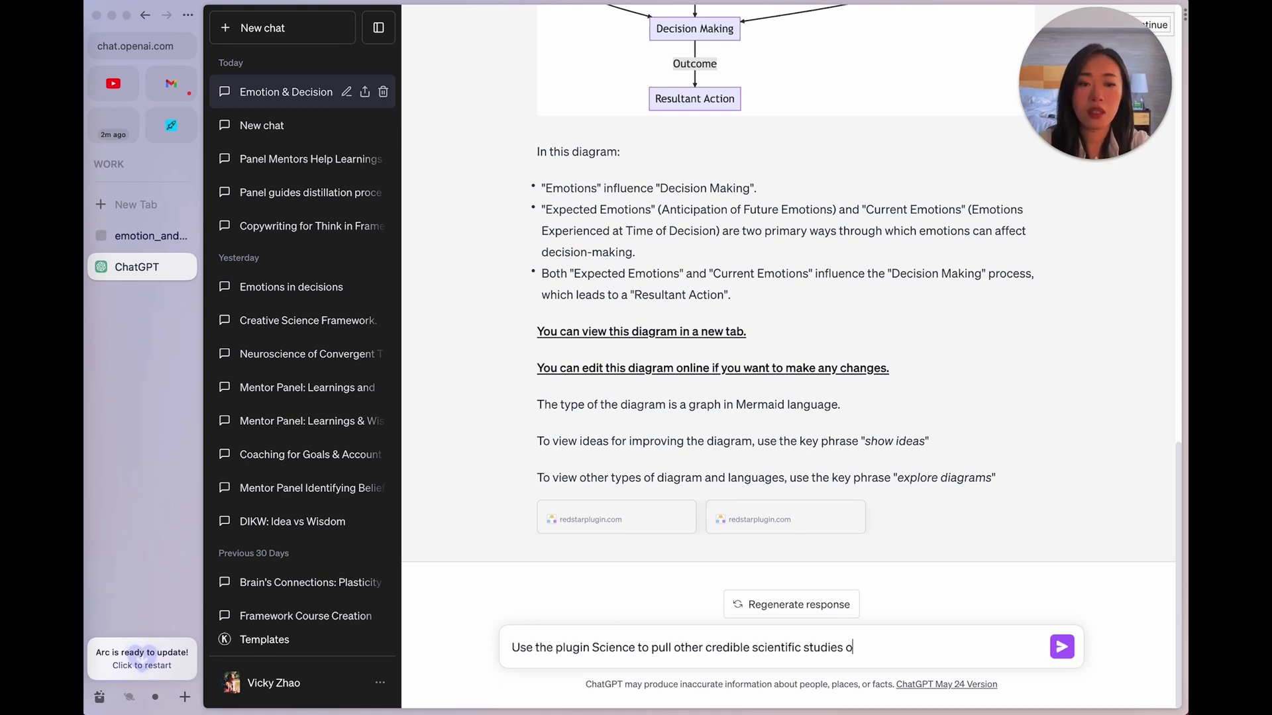
{"action": "type", "text": "n tow emotions affect decision making"}
{"action": "key", "text": "Return"}
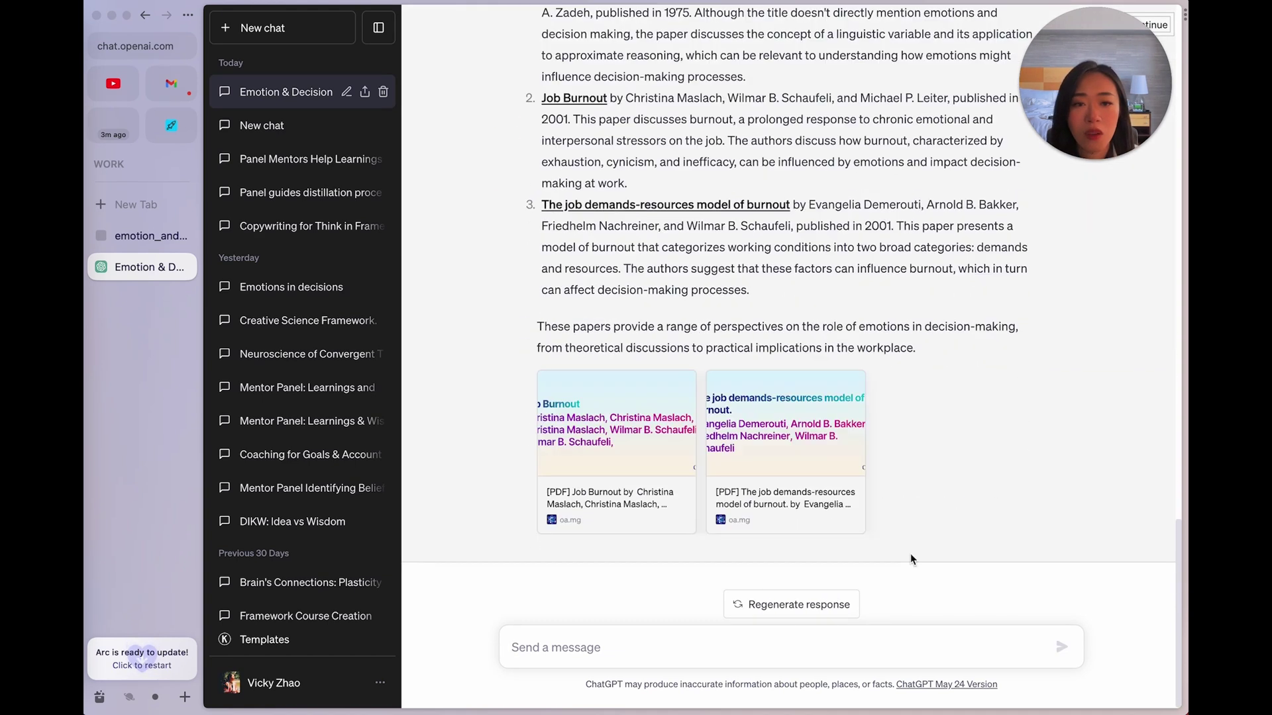
{"action": "scroll", "coordinate": [787, 388], "scroll_direction": "up", "scroll_amount": 5}
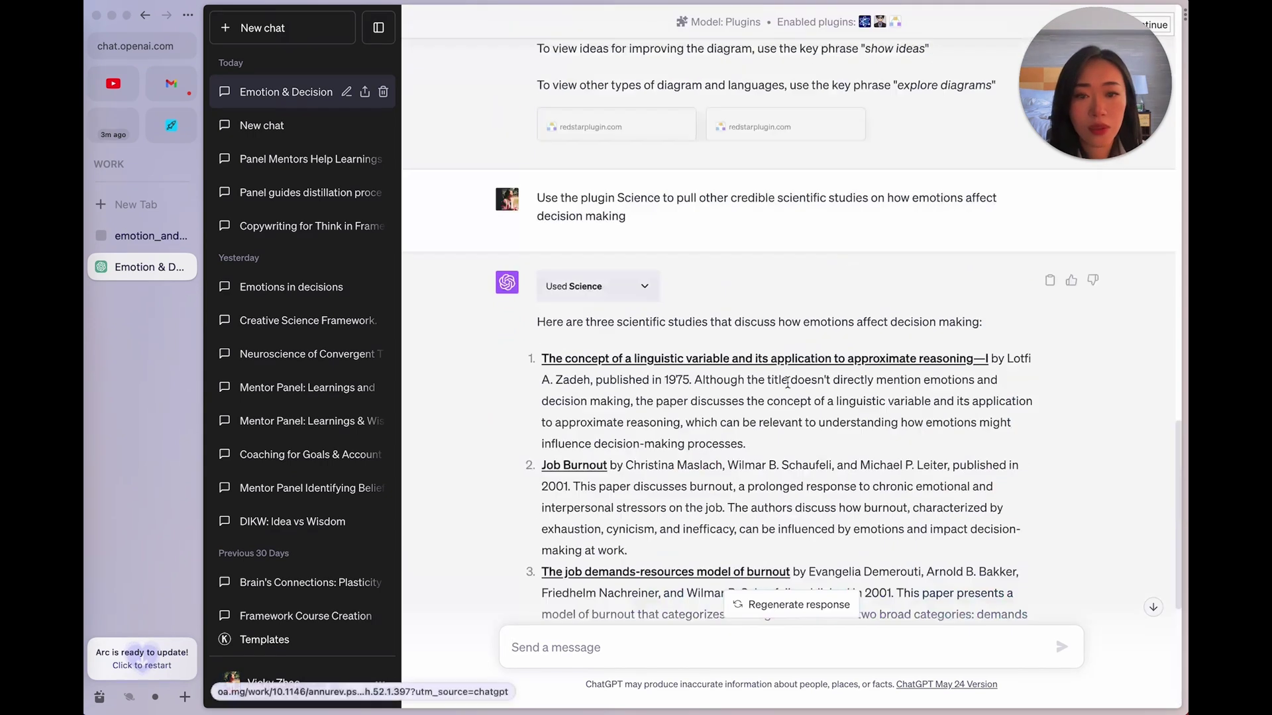
{"action": "scroll", "coordinate": [729, 344], "scroll_direction": "down", "scroll_amount": 5}
{"action": "scroll", "coordinate": [644, 293], "scroll_direction": "up", "scroll_amount": 4}
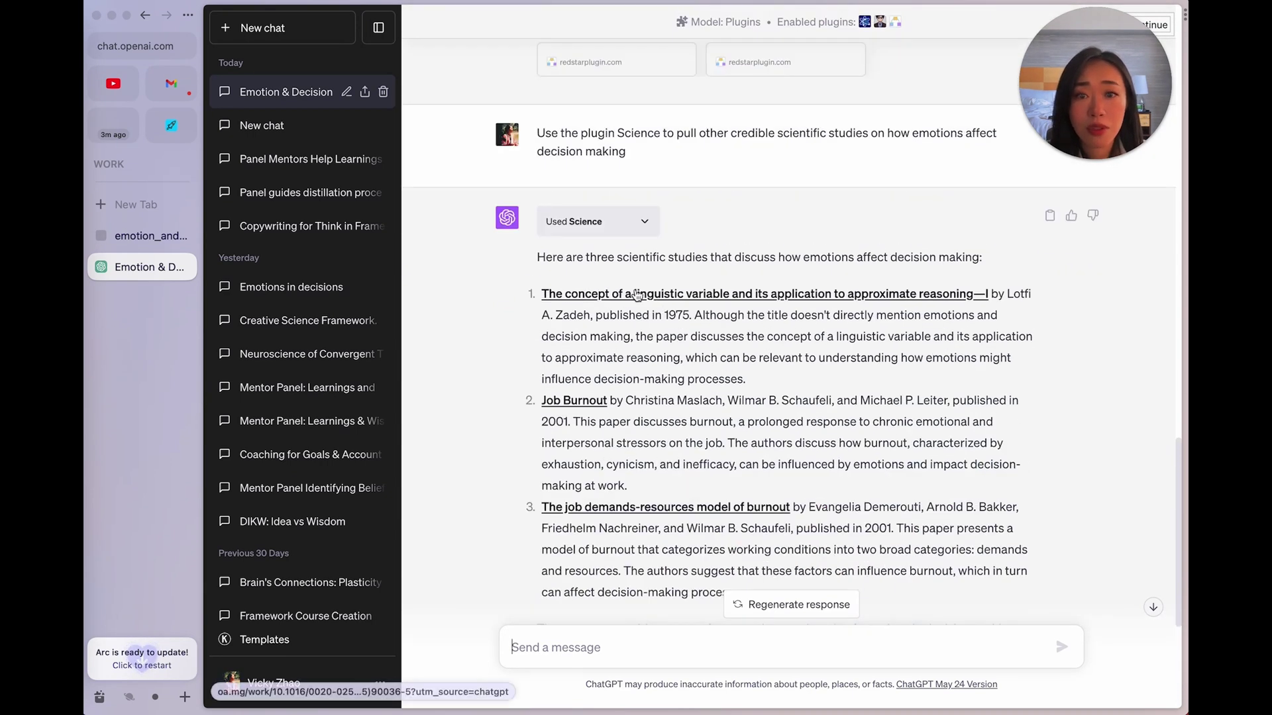
- Open the linguistic variable paper on OA.mg and browse its PDF links and references
{"action": "left_click", "coordinate": [637, 294]}
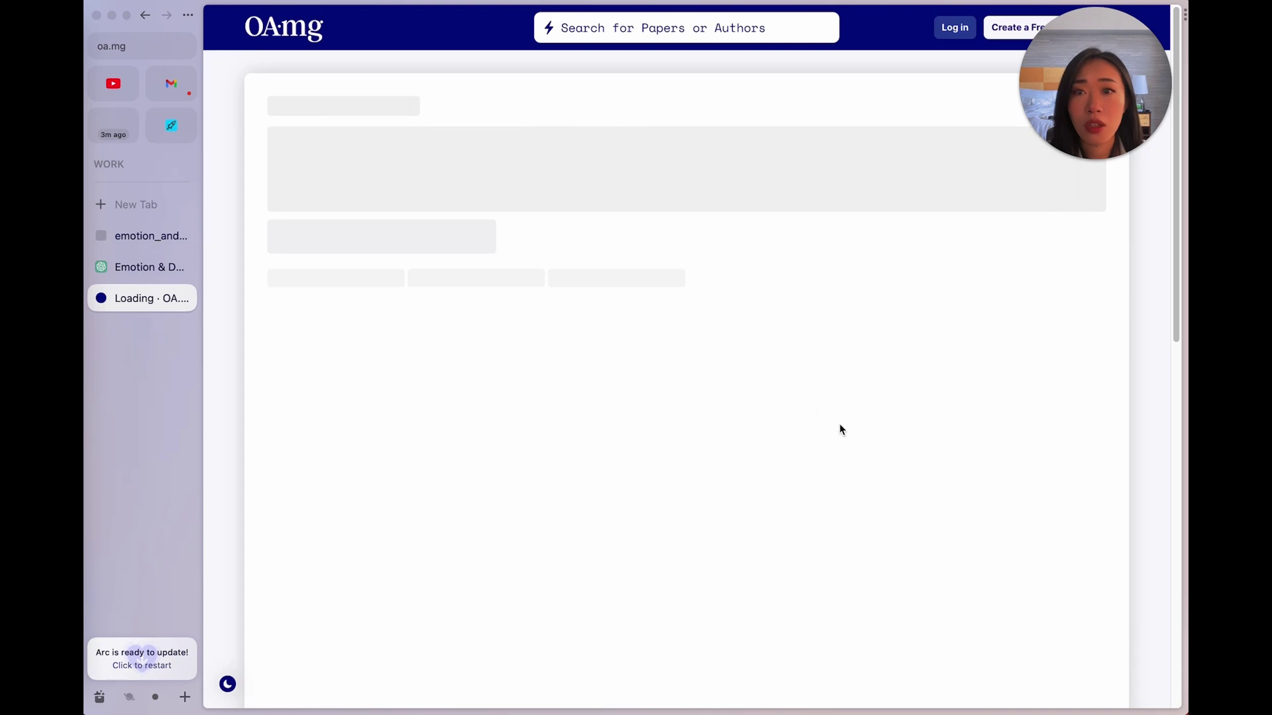
{"action": "scroll", "coordinate": [840, 430], "scroll_direction": "down", "scroll_amount": 7}
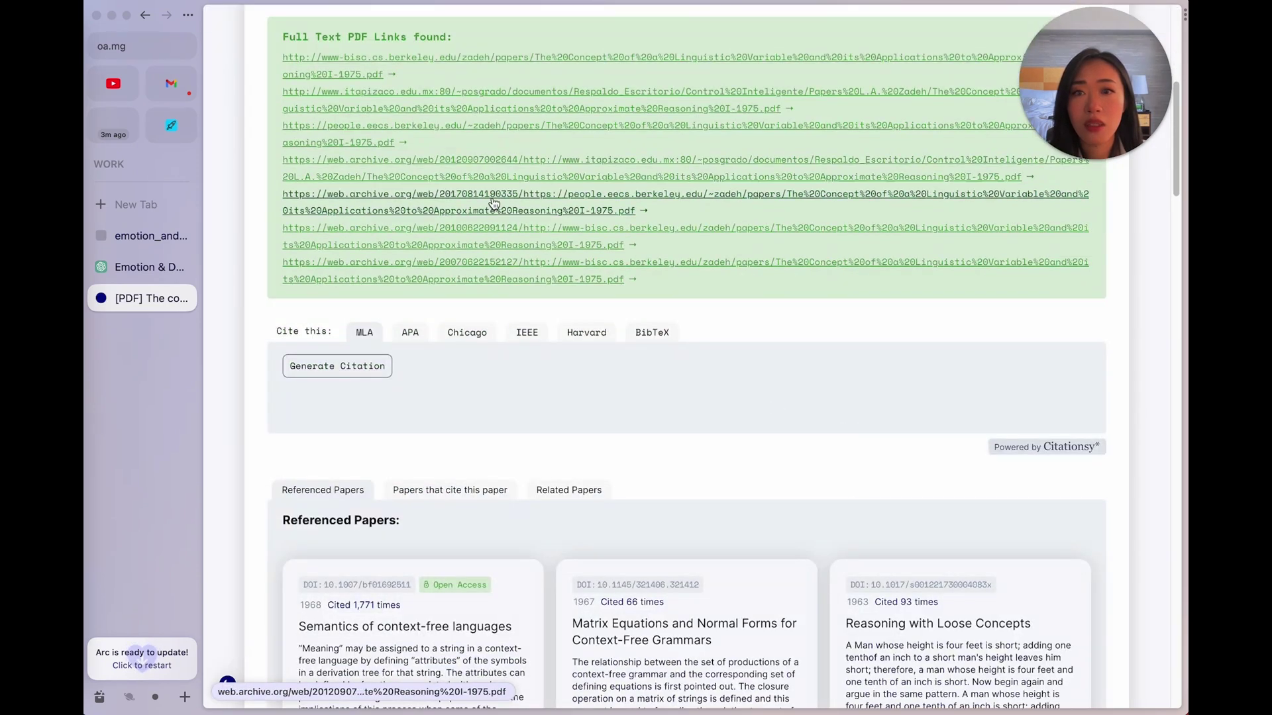
{"action": "scroll", "coordinate": [660, 461], "scroll_direction": "down", "scroll_amount": 5}
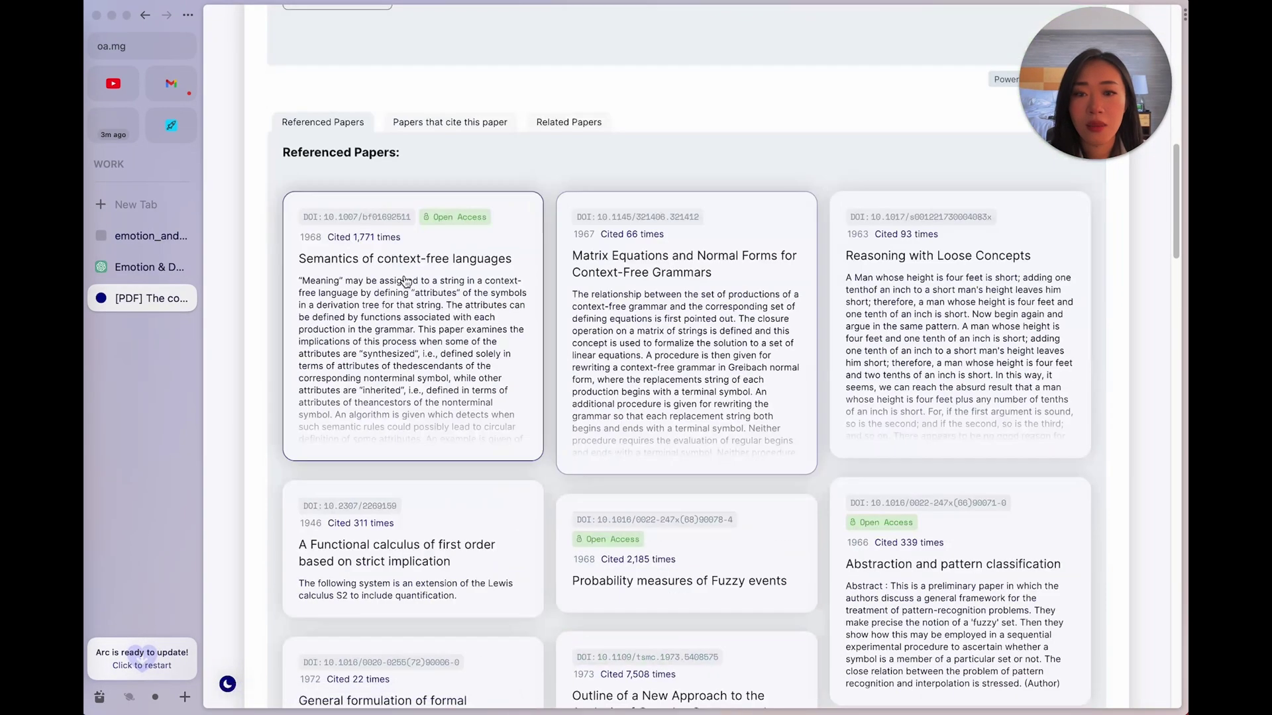
{"action": "scroll", "coordinate": [757, 434], "scroll_direction": "up", "scroll_amount": 5}
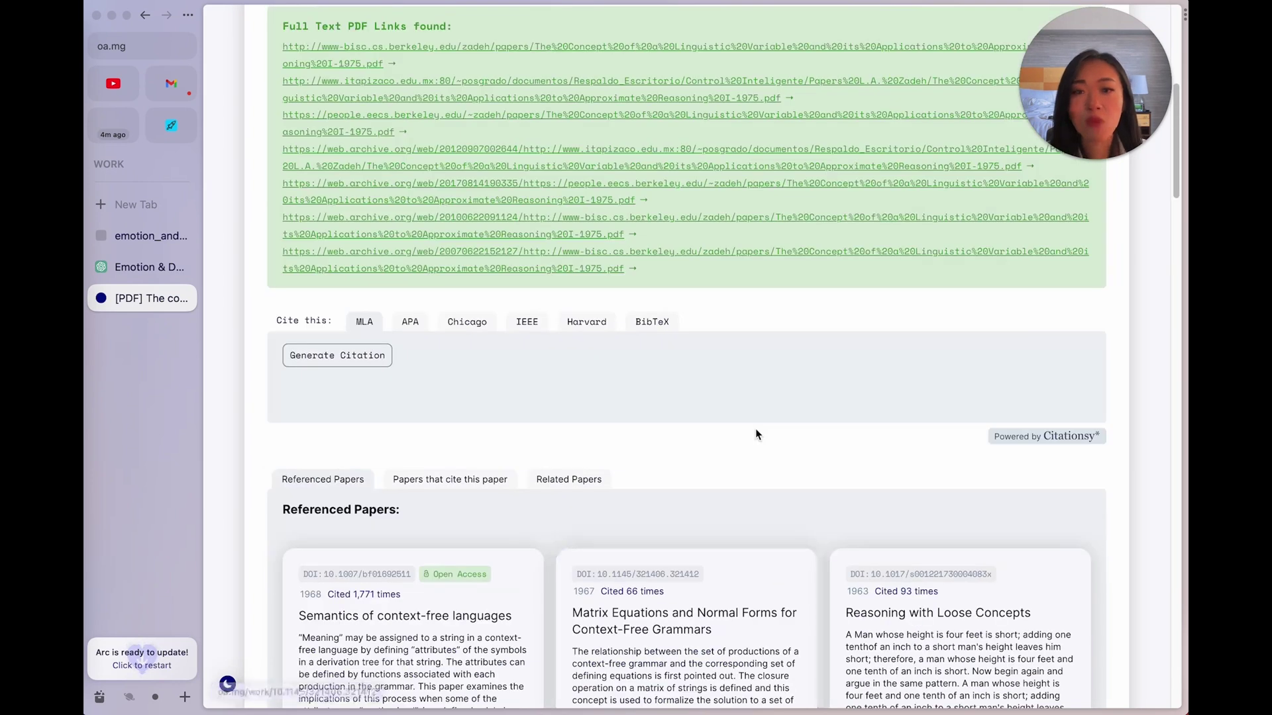
{"action": "scroll", "coordinate": [761, 437], "scroll_direction": "up", "scroll_amount": 6}
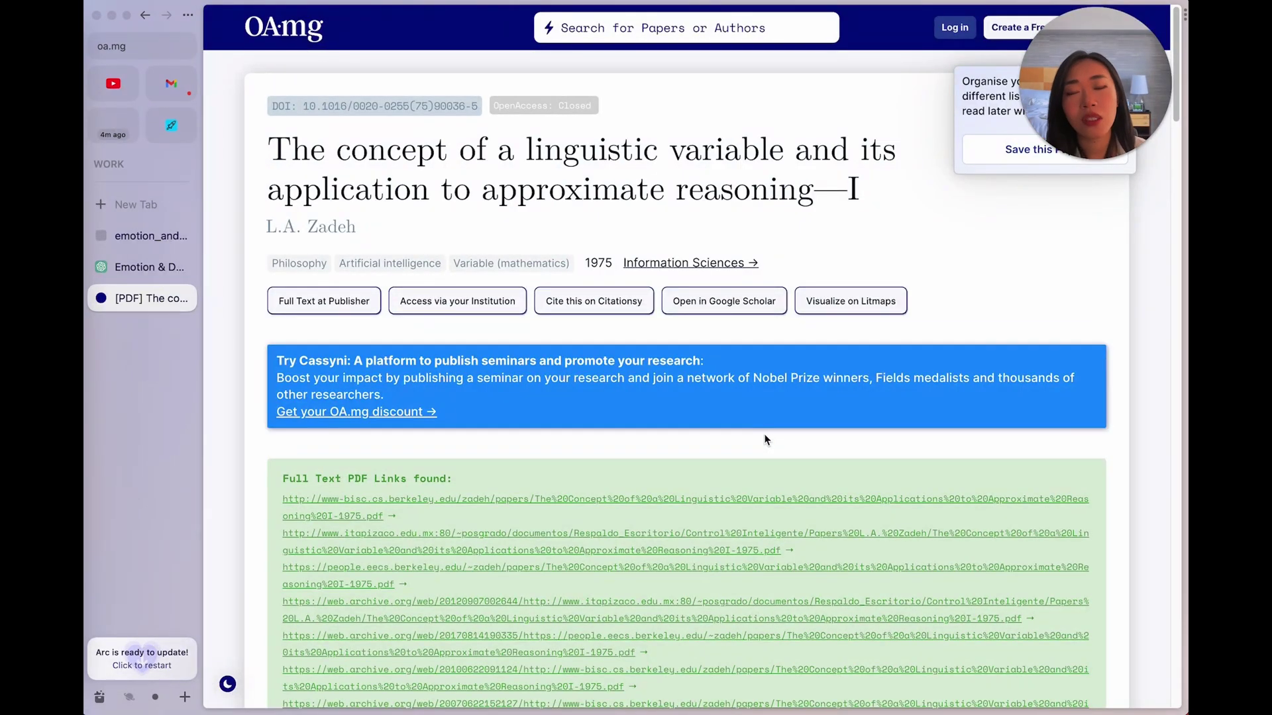